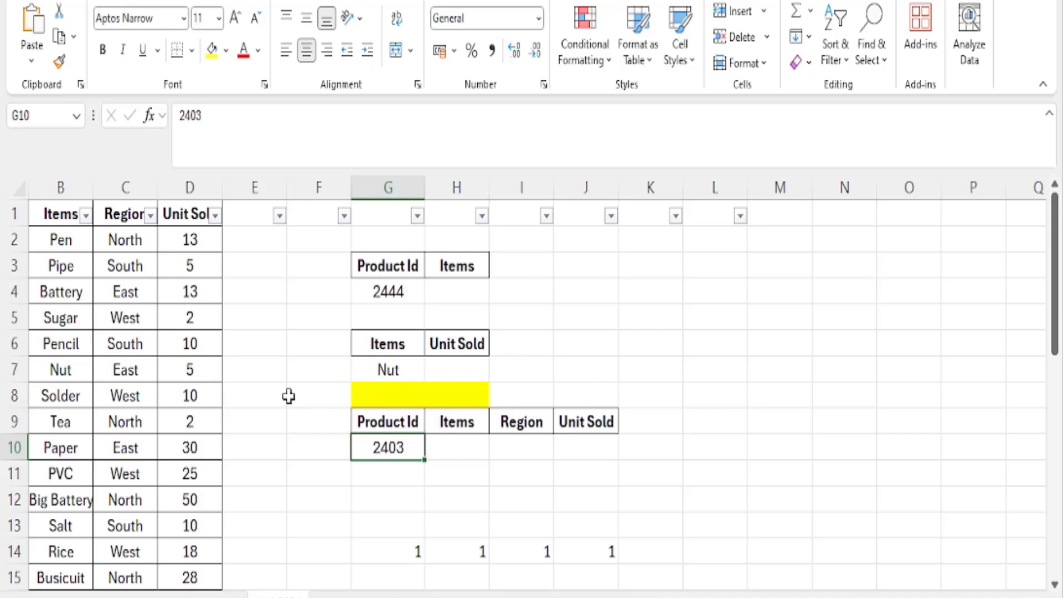
- Review the product table's Product Id and Items columns, the row for product 2403 and the table's full extent
click(59, 217)
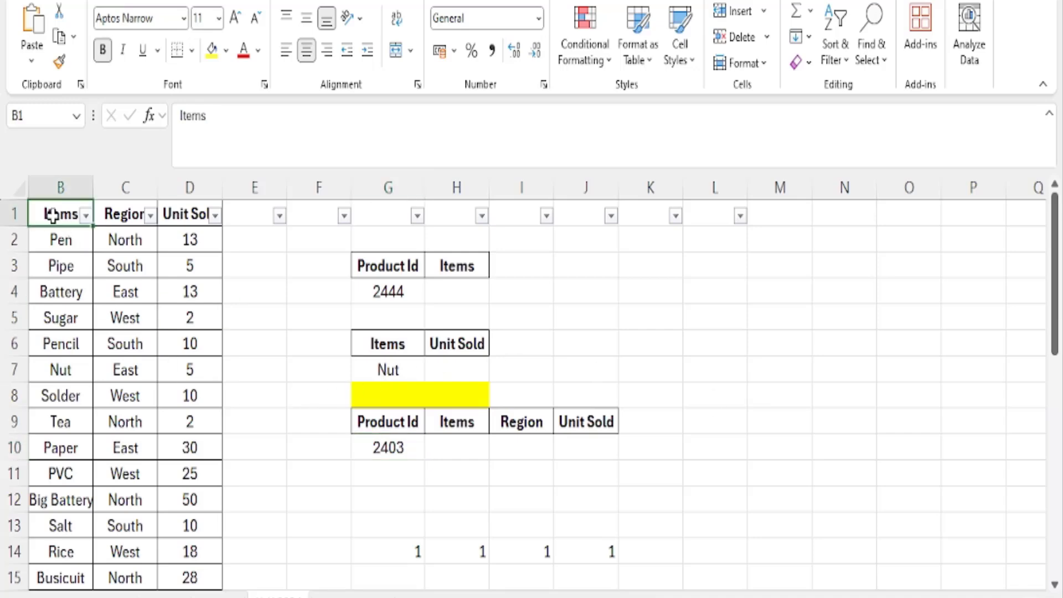
key(Left)
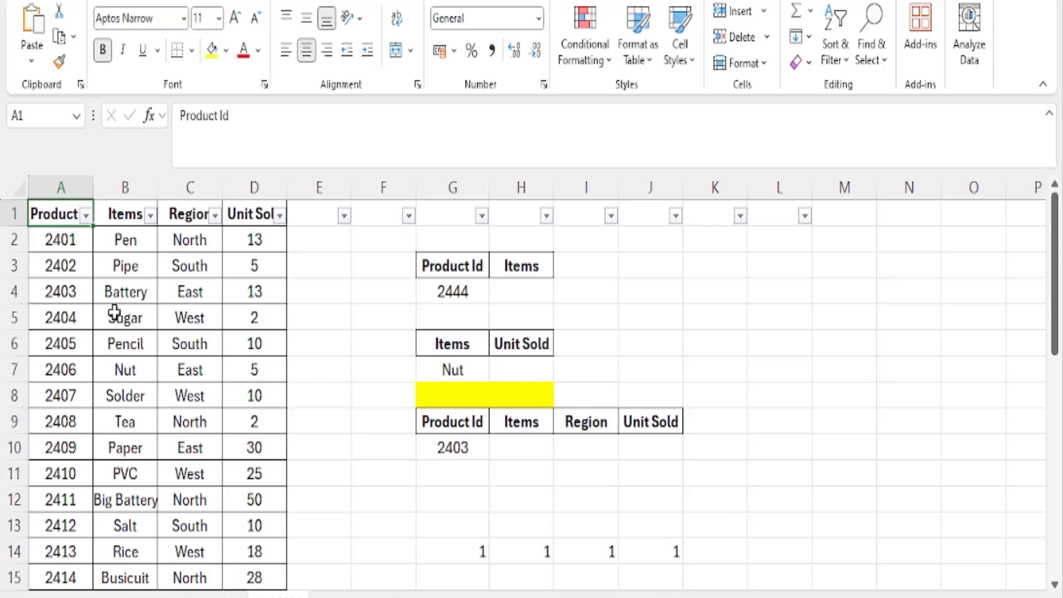
drag(62, 213, 102, 577)
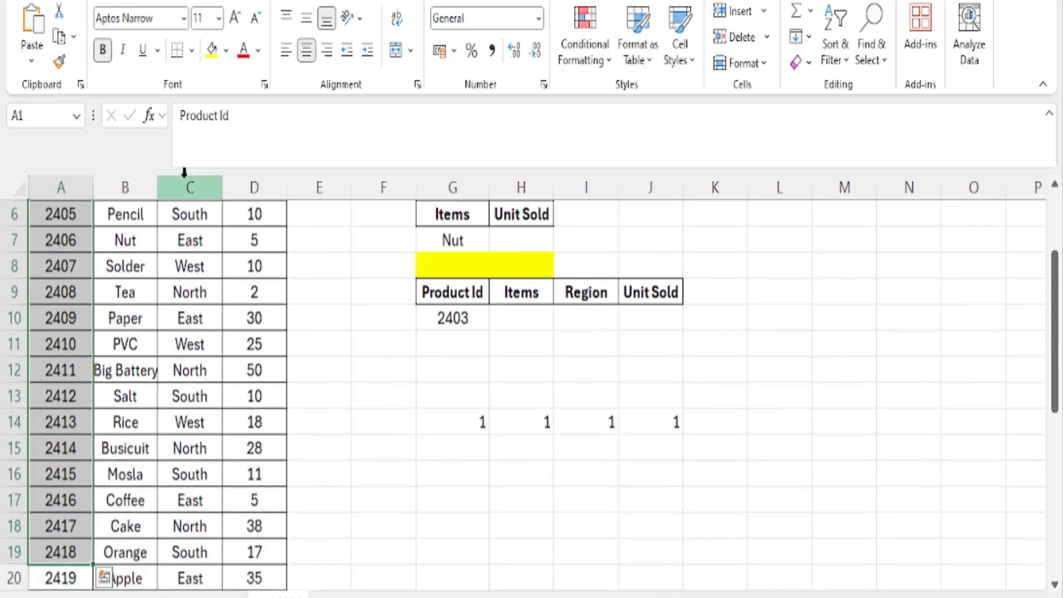
scroll(131, 368, up, 2)
drag(118, 216, 119, 552)
drag(59, 292, 274, 292)
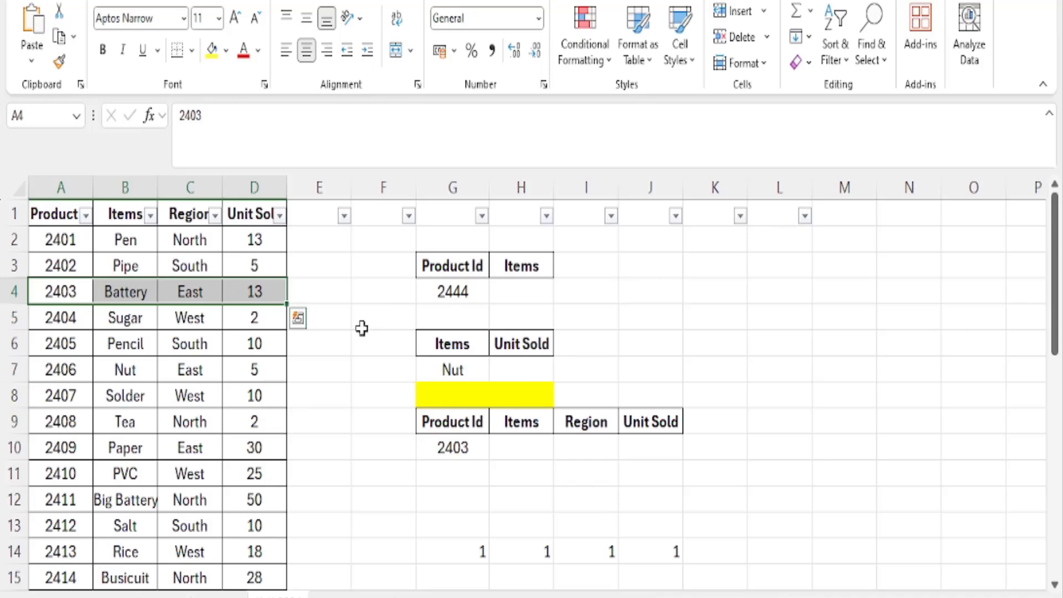
scroll(247, 404, down, 2)
scroll(247, 404, down, 8)
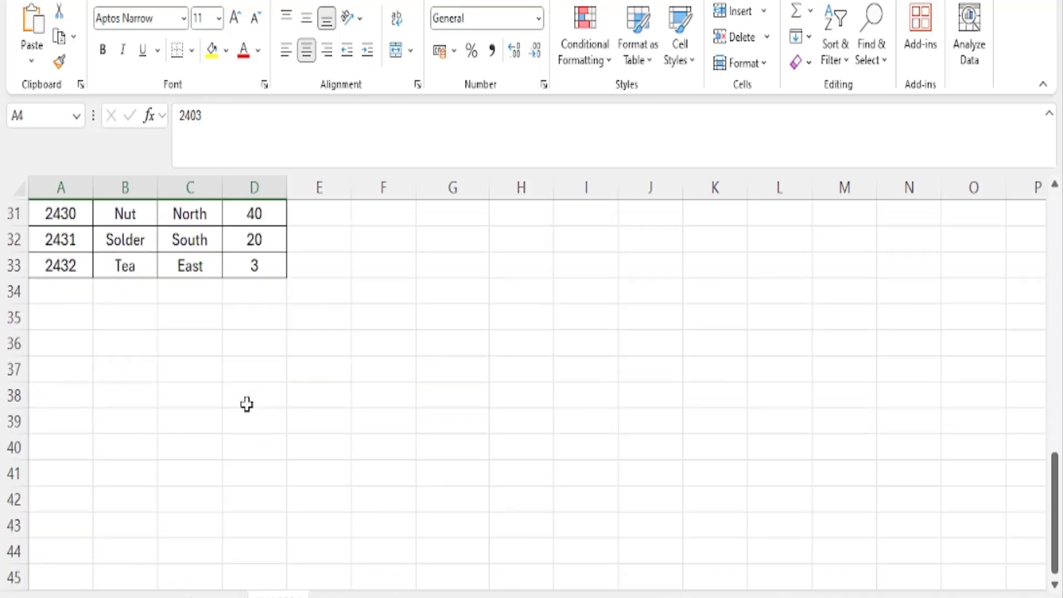
scroll(247, 404, up, 10)
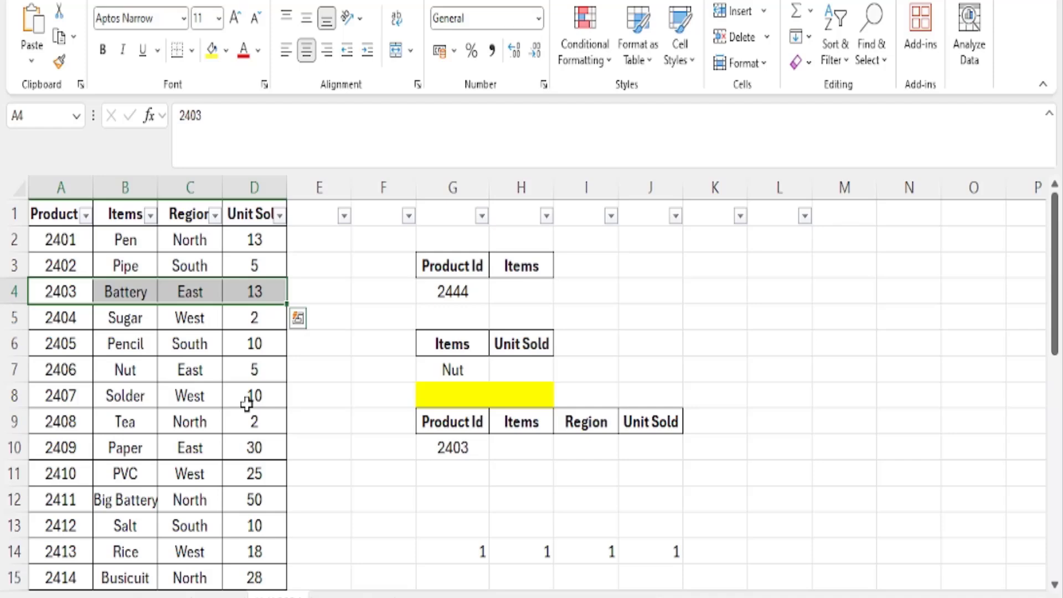
click(208, 323)
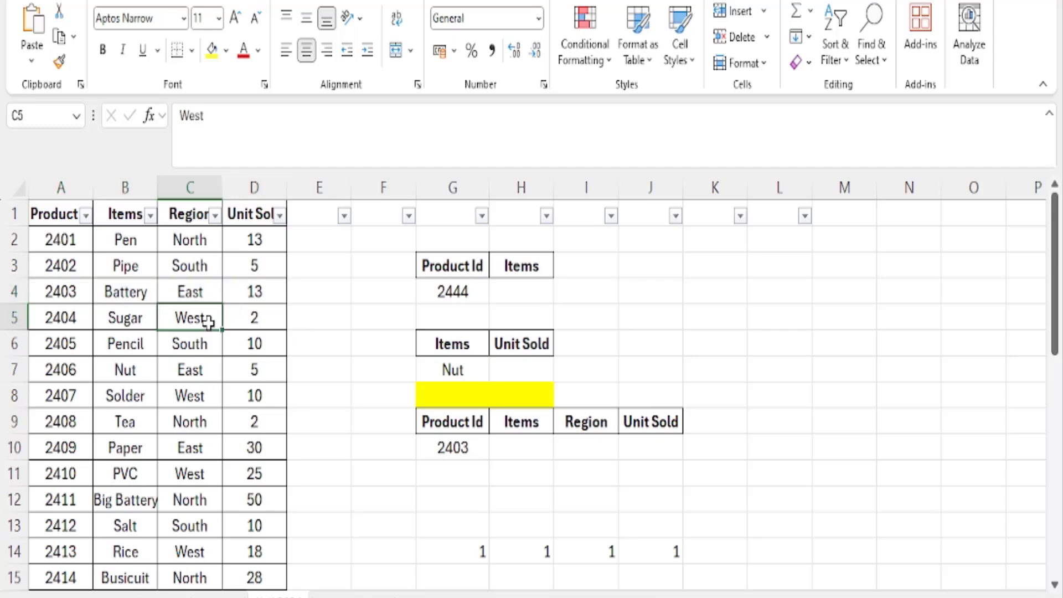
- Set the lookup Product Id in cell G4 to 2406 and compare the lookup headers with the source table's headers
click(432, 294)
text(2406)
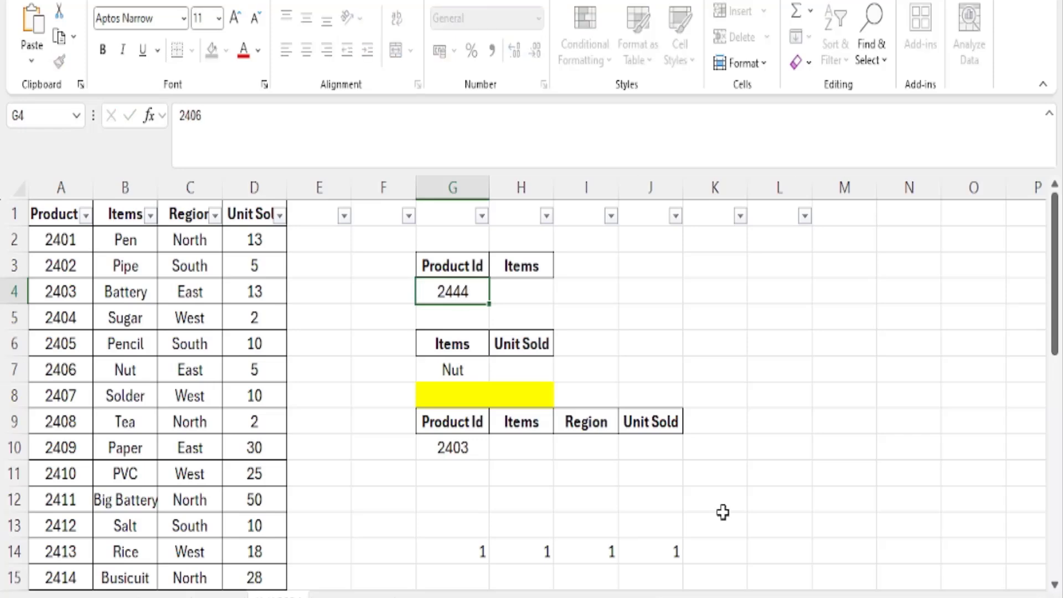
key(Return)
click(467, 284)
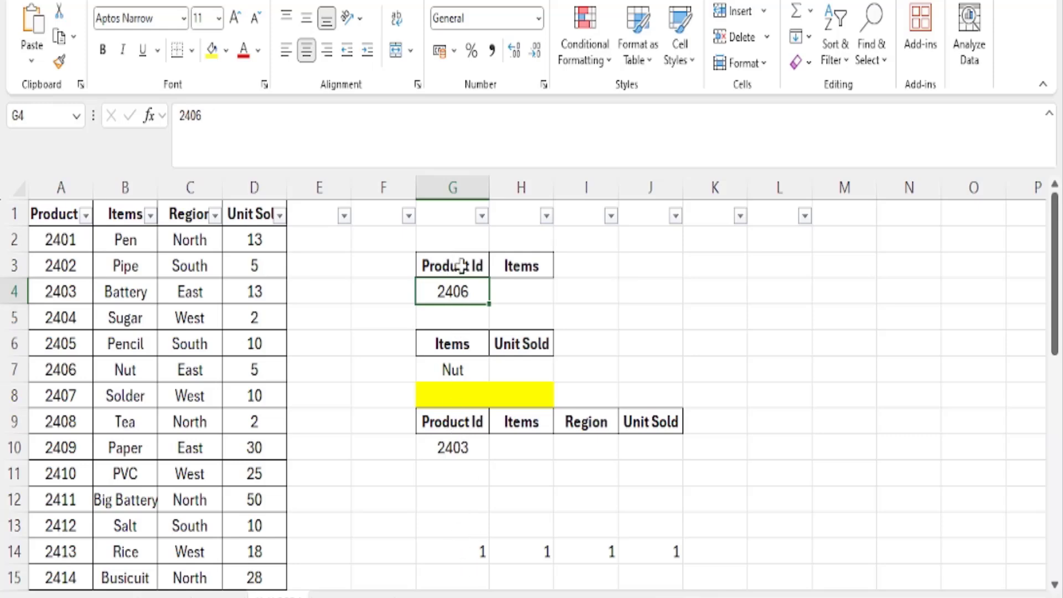
click(521, 267)
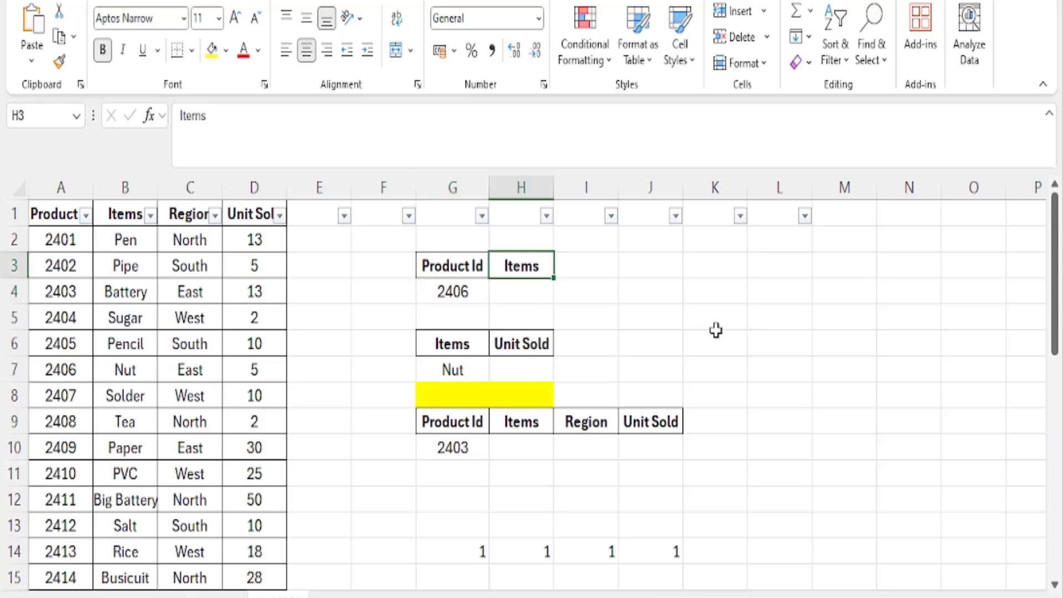
drag(44, 213, 107, 214)
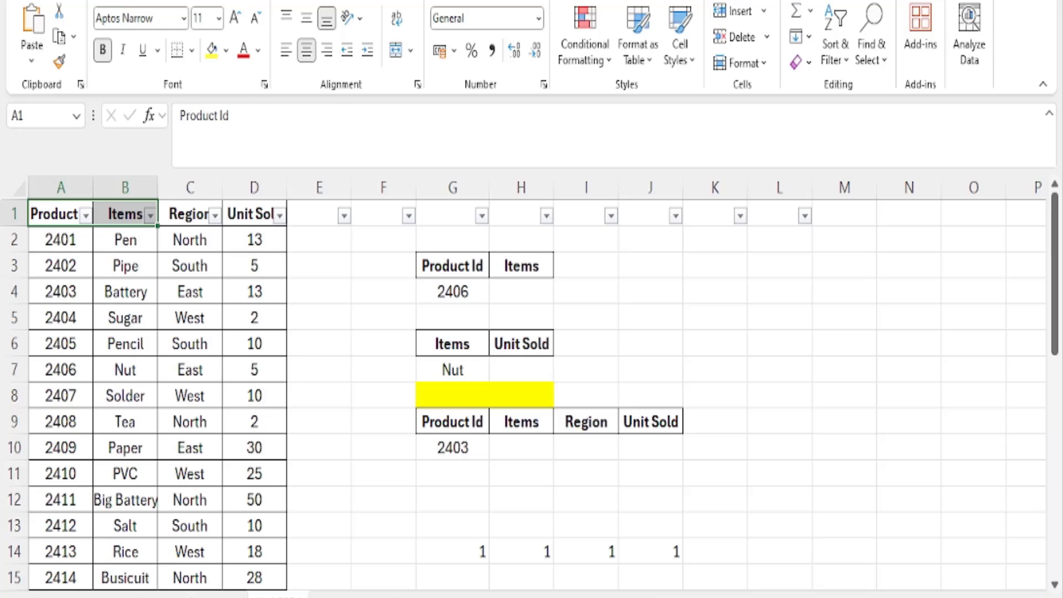
scroll(552, 400, up, 1)
click(487, 296)
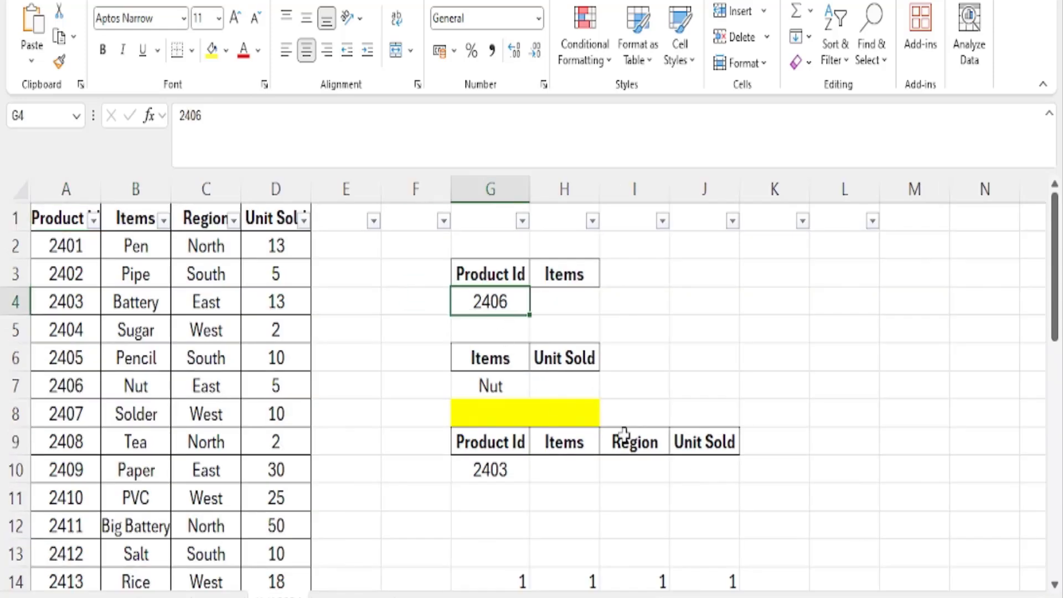
- Start a VLOOKUP formula in cell H4 under Items with G4 as the lookup value
click(573, 299)
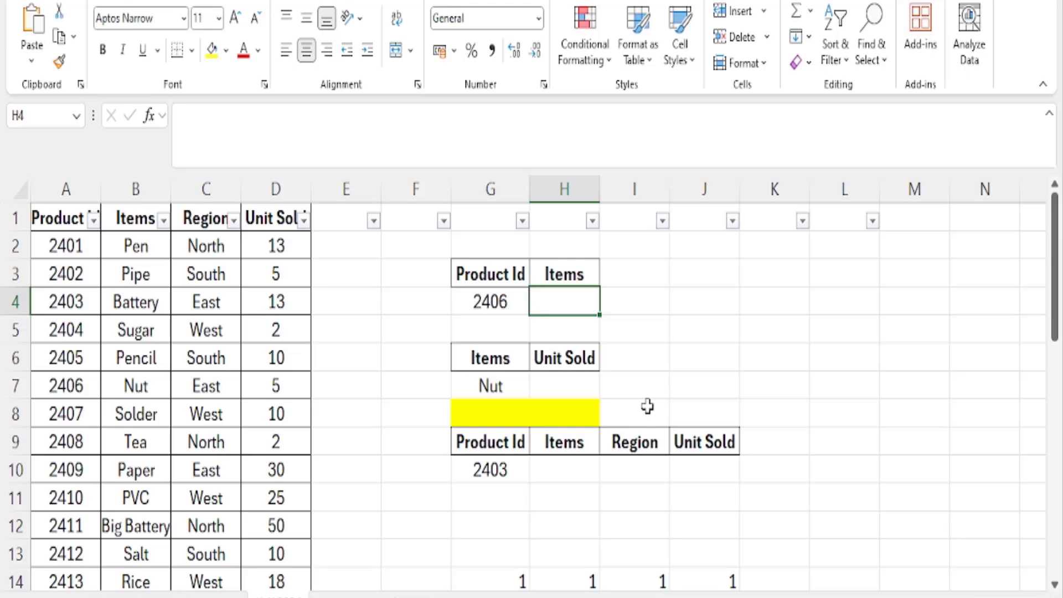
text(=vllokup)
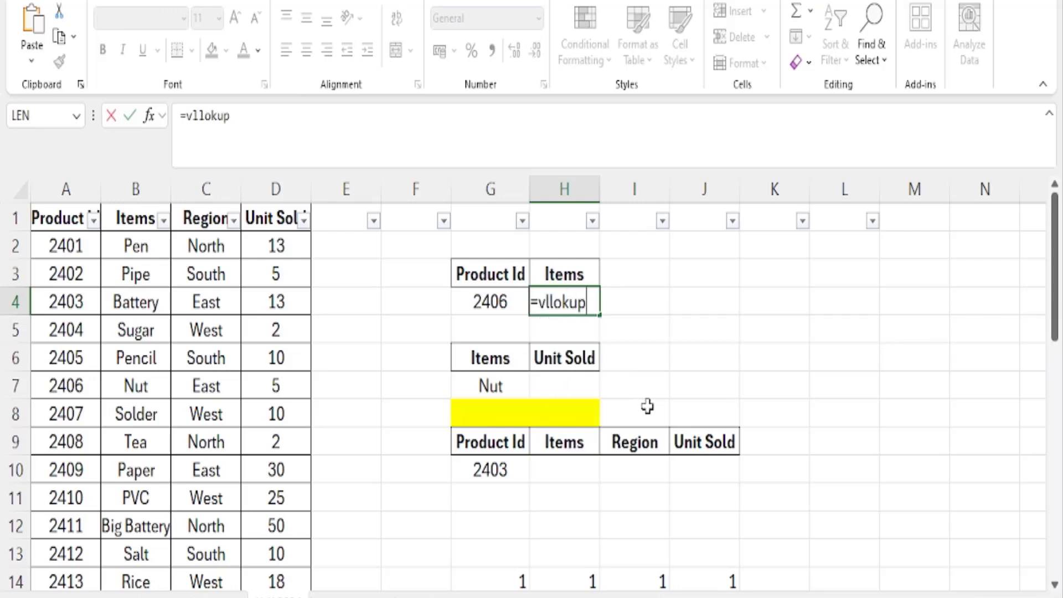
text(()
key(BackSpace)
key(BackSpace)
key(BackSpace)
key(BackSpace)
text(okup)
key(BackSpace)
key(BackSpace)
key(BackSpace)
key(BackSpace)
key(BackSpace)
key(BackSpace)
text(ook)
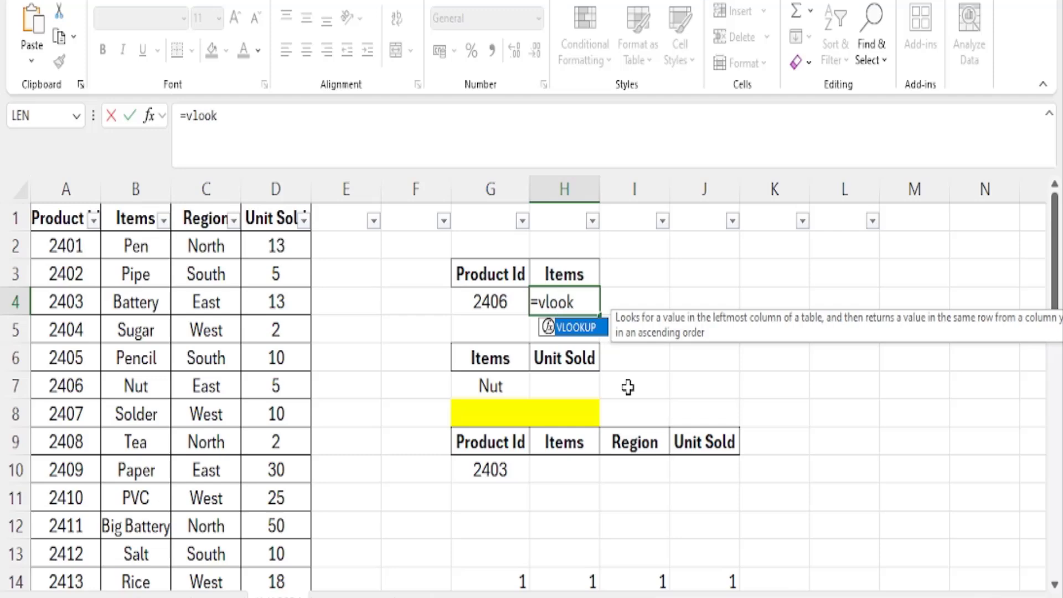
text(up()
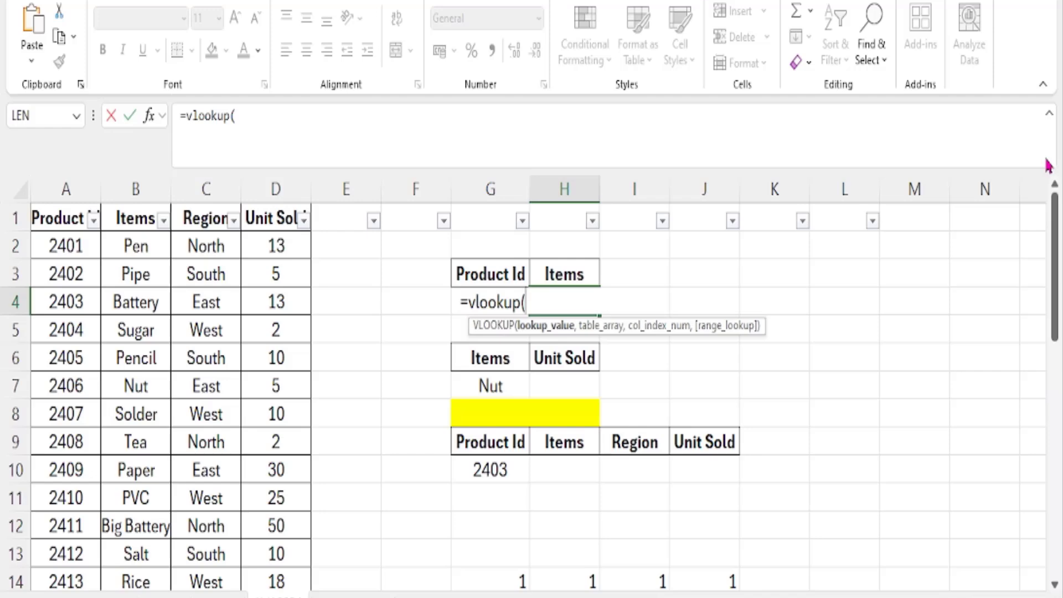
text(g)
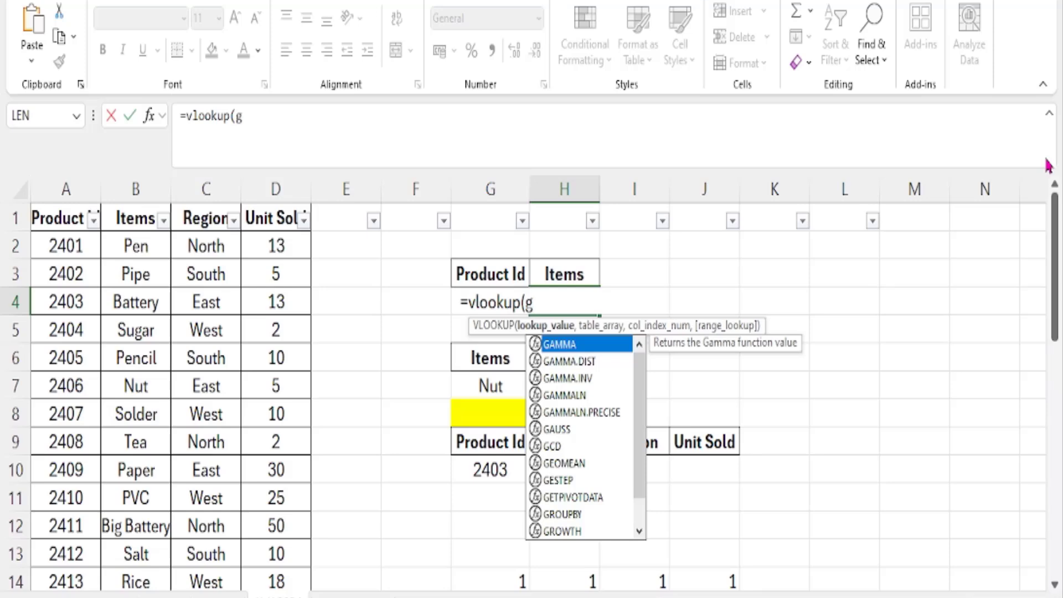
text(4,)
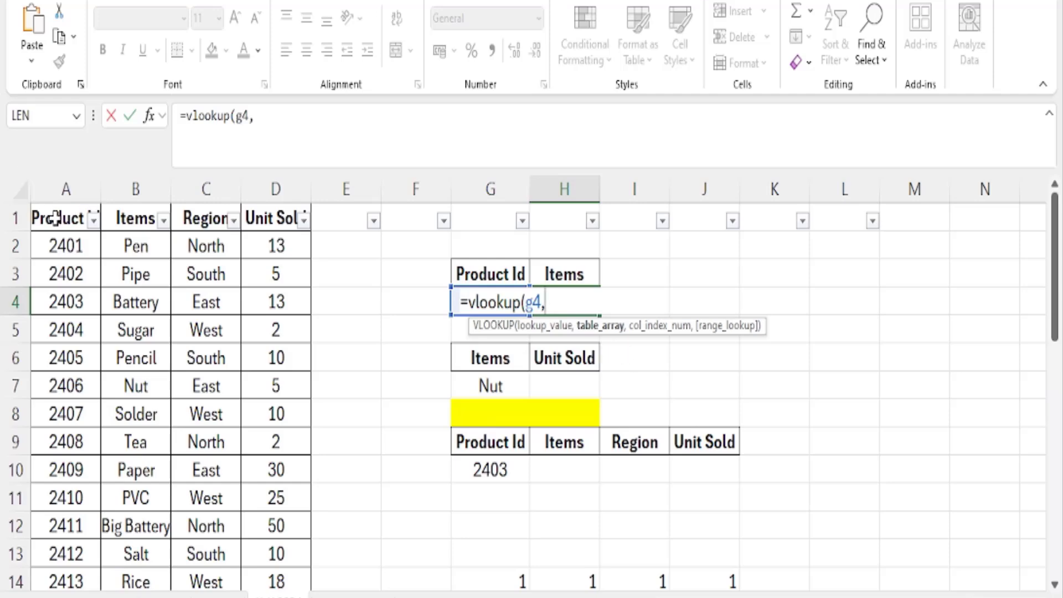
- Complete the H4 formula with table range A1:D33, column index 2 and match type 0, and check the source row for product 2406
drag(56, 217, 344, 415)
scroll(613, 449, up, 8)
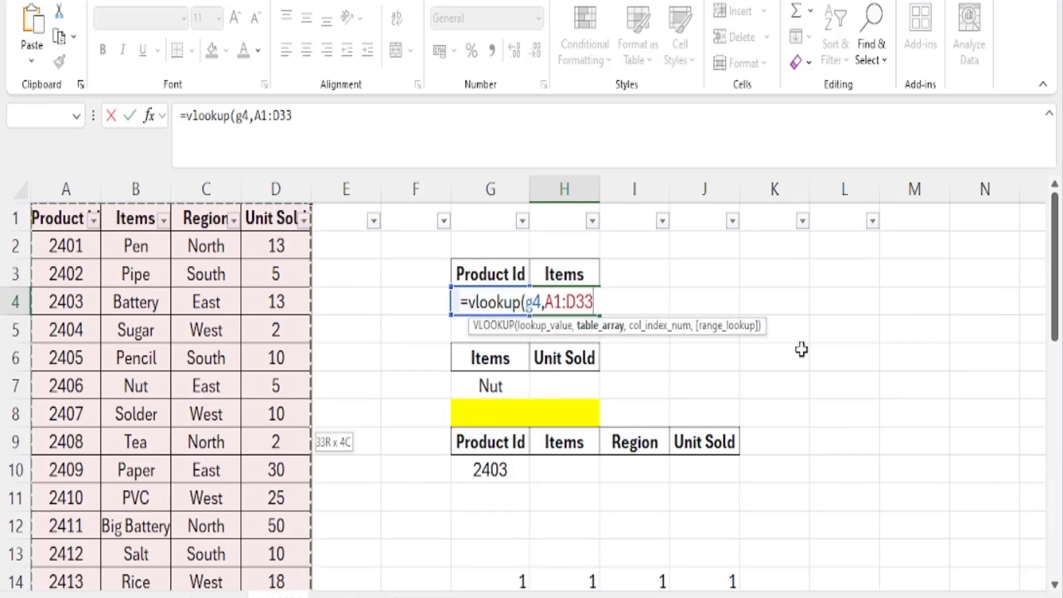
text(,2)
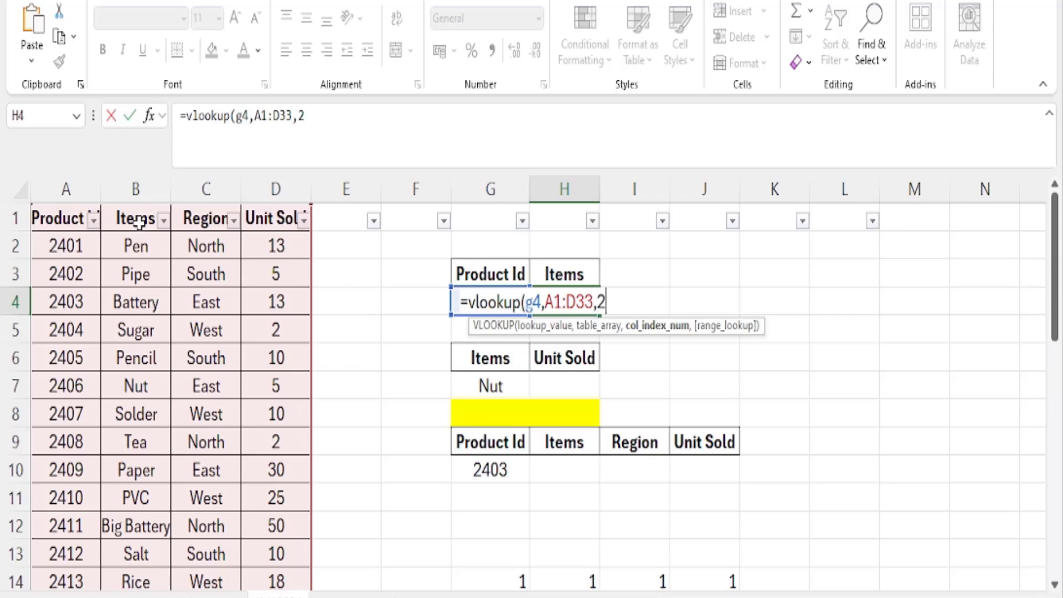
text(,)
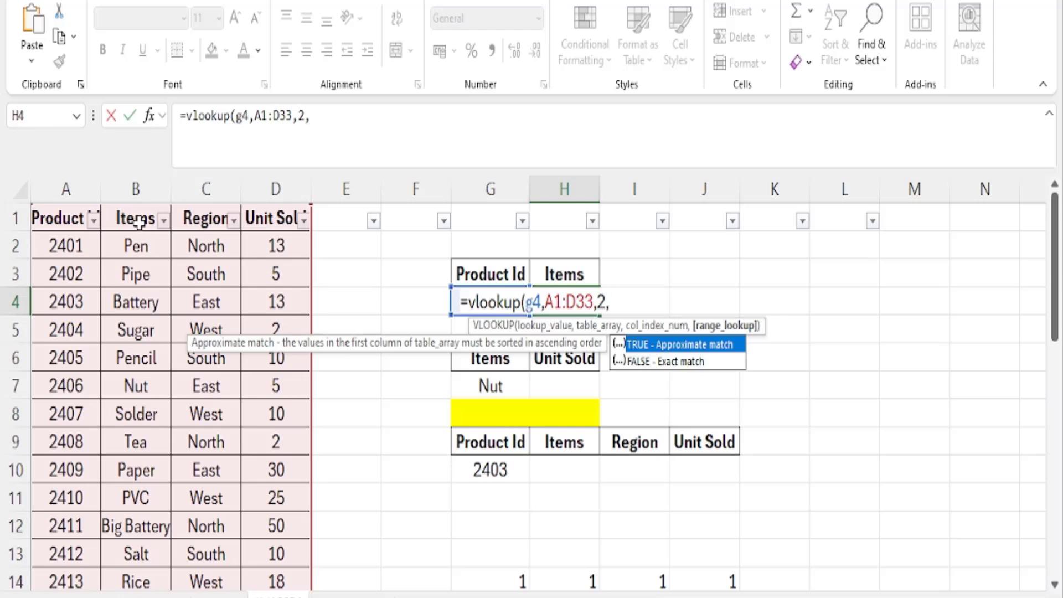
text(0))
key(Return)
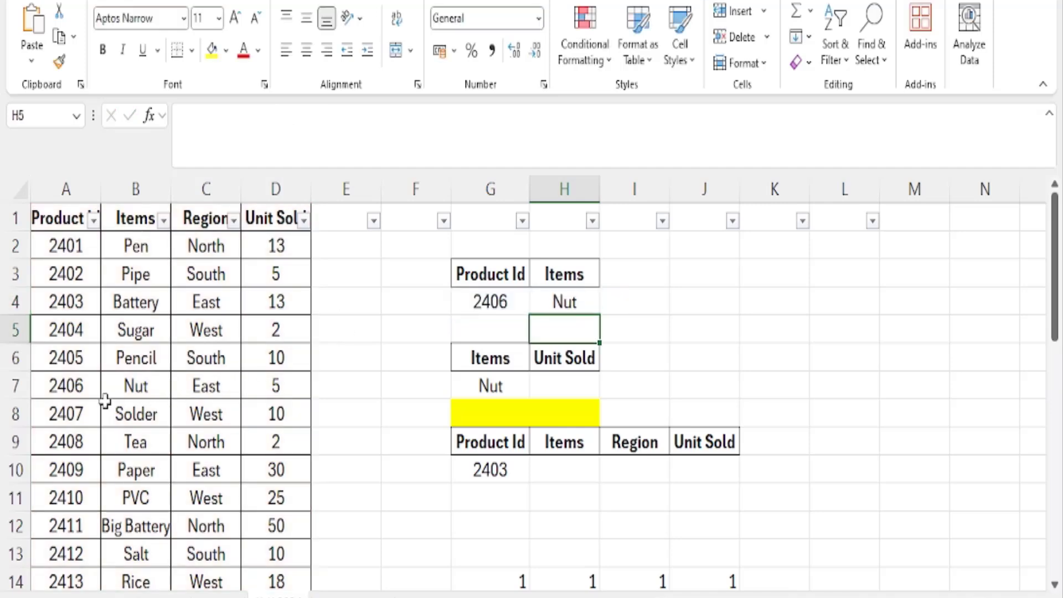
drag(65, 382, 268, 391)
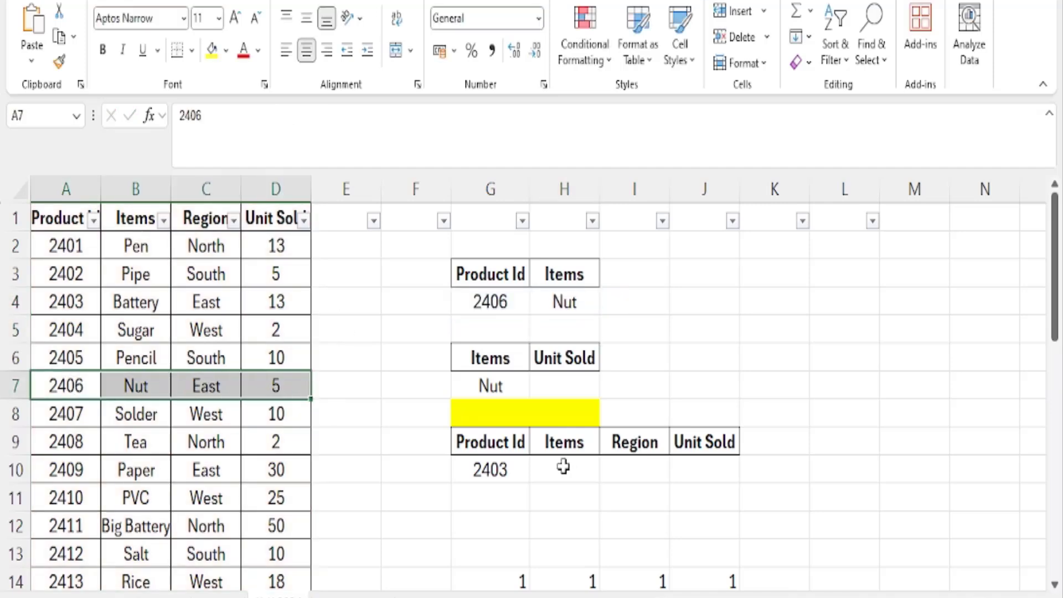
- Set the Product Id in cell G4 to 2403 and check the returned item against its table row
click(488, 302)
text(2403)
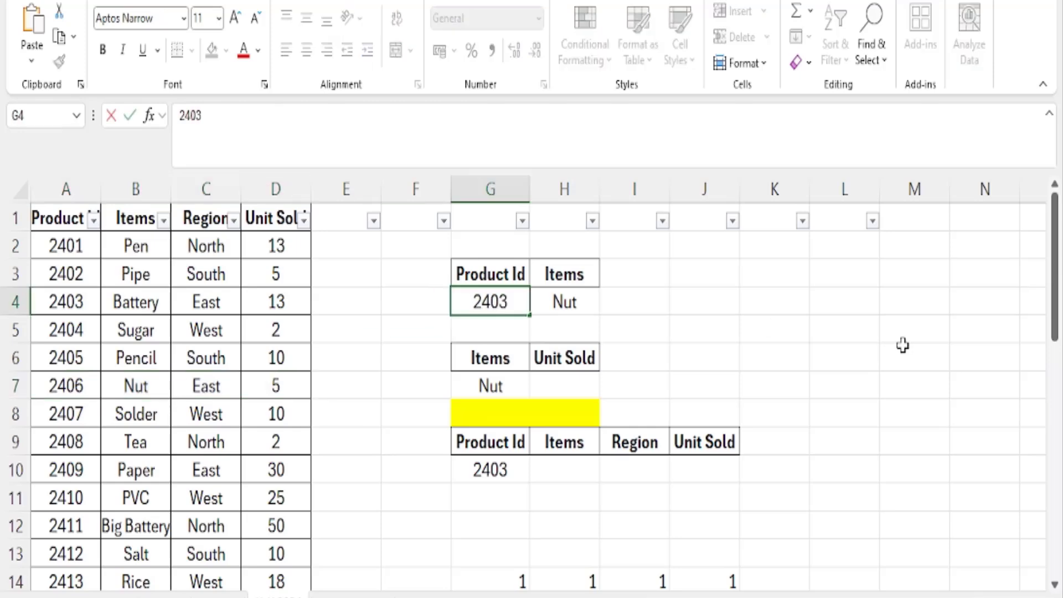
key(Return)
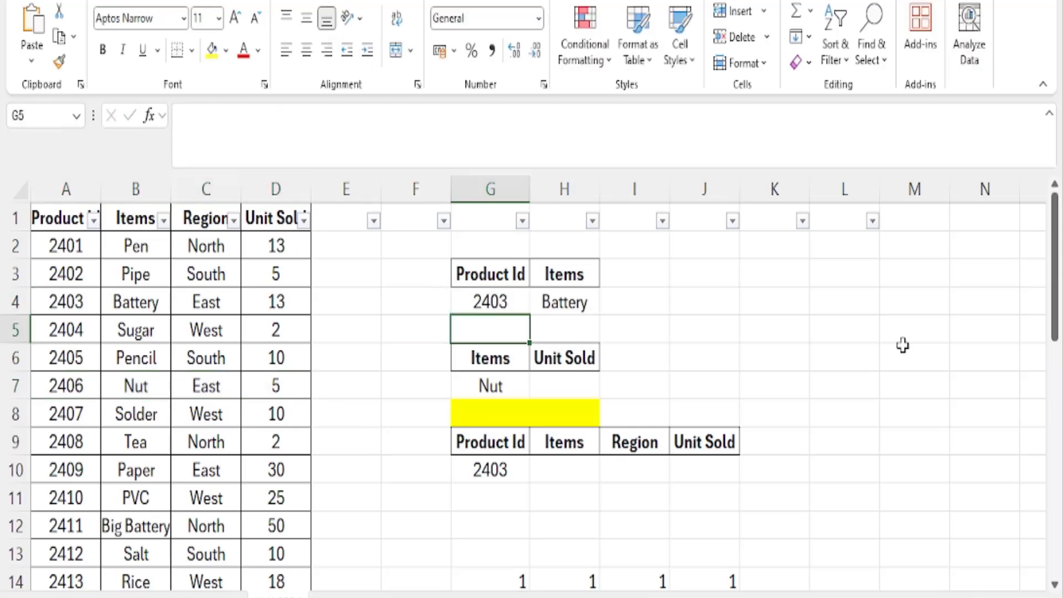
click(46, 302)
drag(122, 317, 158, 301)
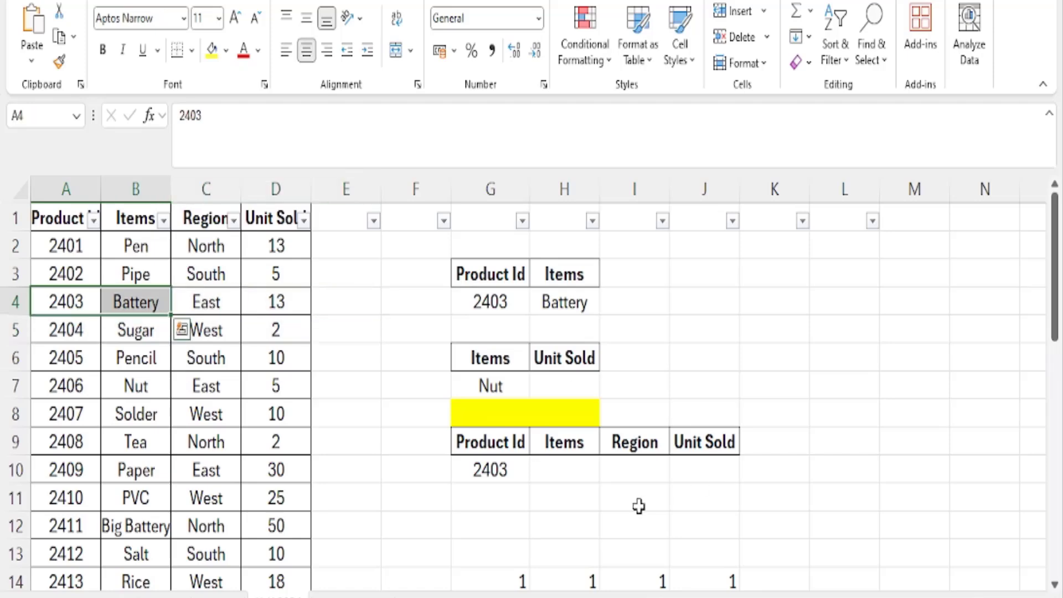
click(555, 297)
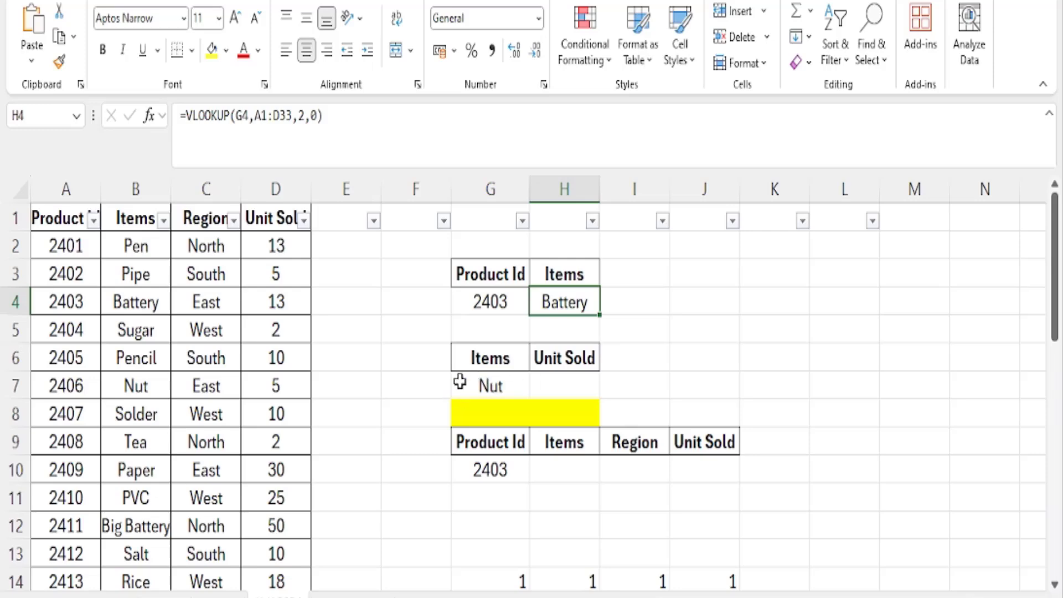
- Start a VLOOKUP formula in cell H7 under Unit Sold with G7 as the lookup value
drag(465, 358, 598, 357)
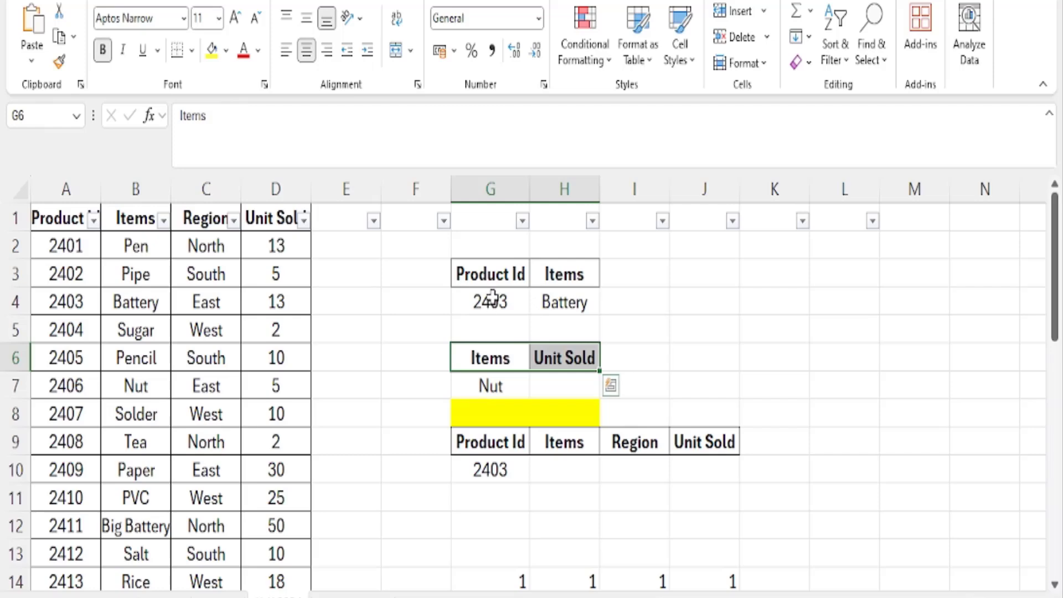
click(490, 384)
click(576, 381)
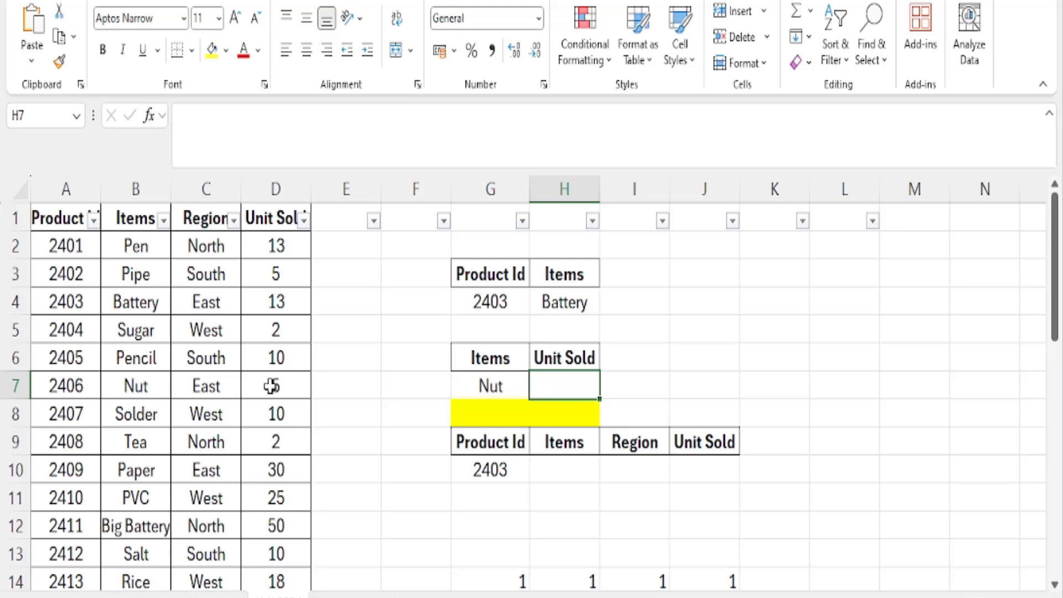
text(=vll)
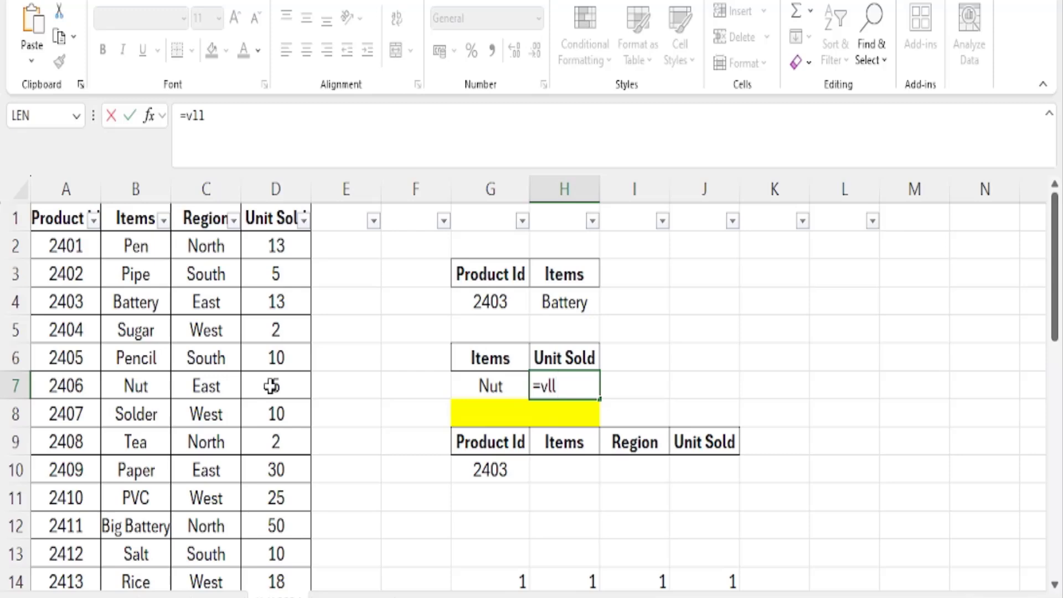
key(BackSpace)
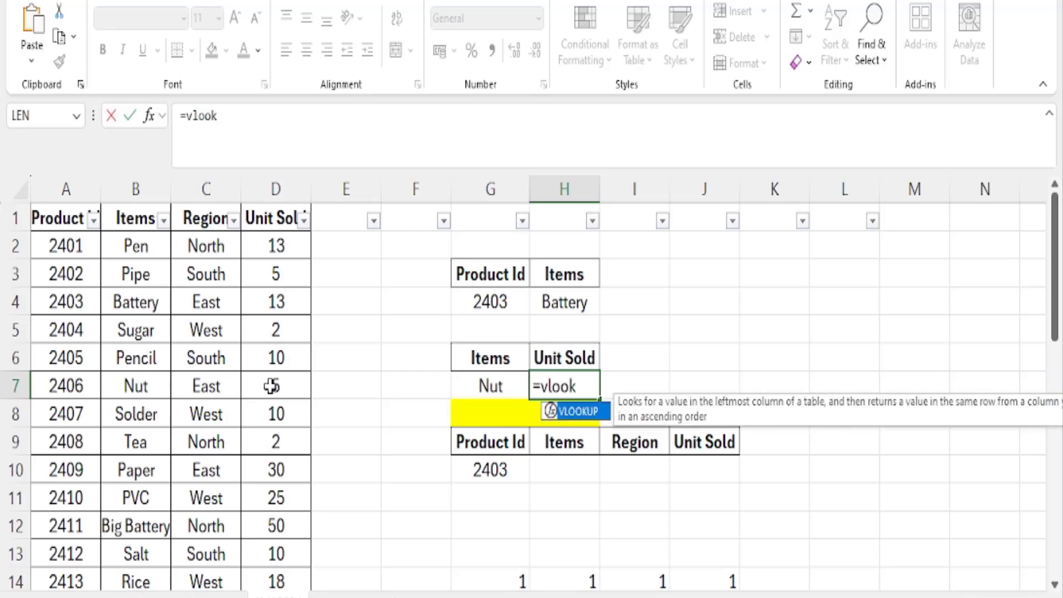
text(ookup()
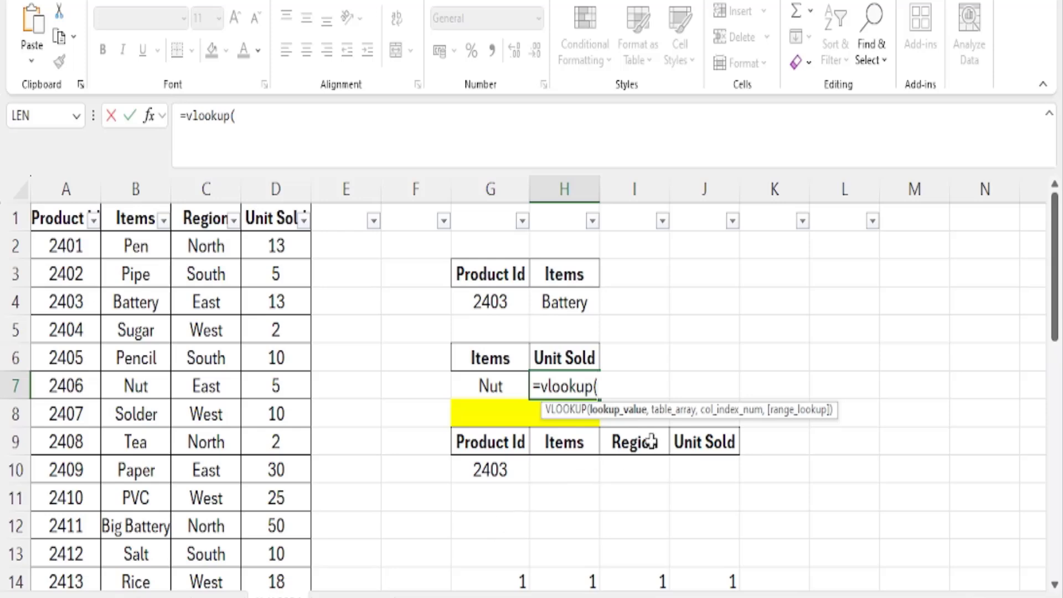
click(480, 381)
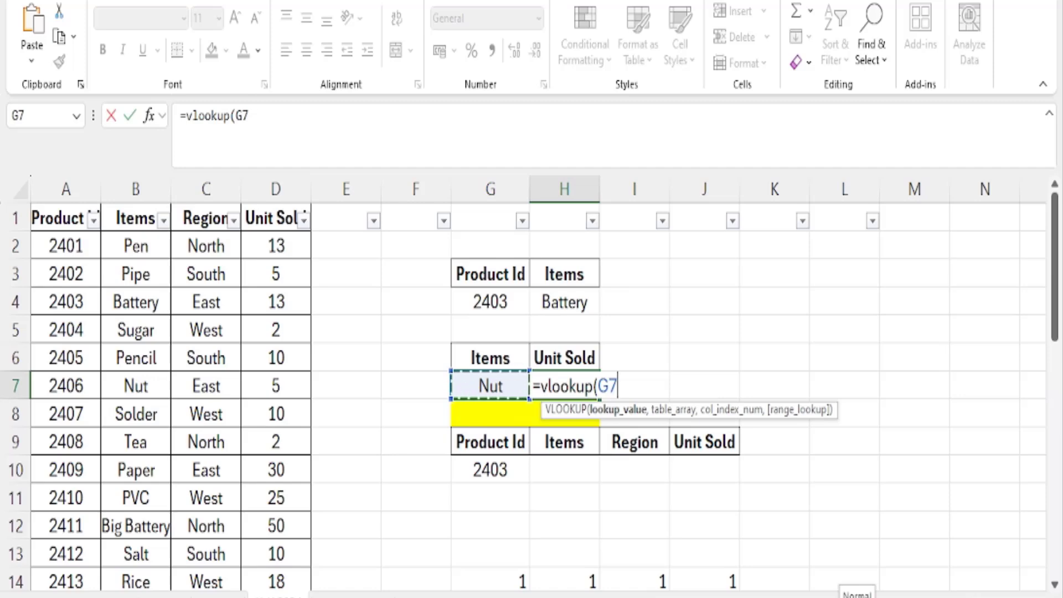
text(,)
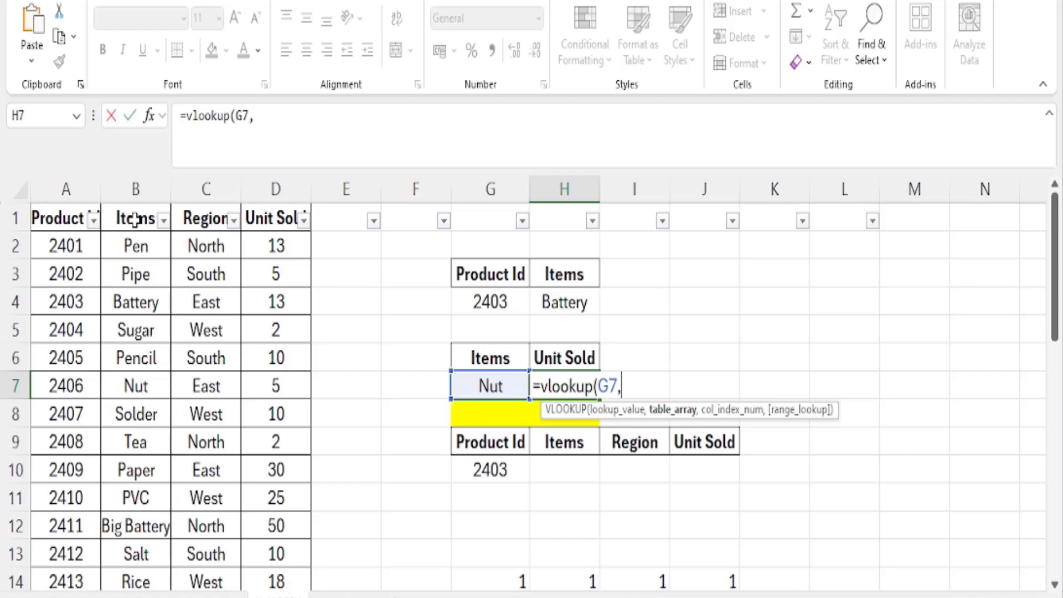
- Complete the H7 formula with table range B1:D33, column index 3 and match type 0
drag(135, 220, 304, 538)
scroll(804, 400, up, 7)
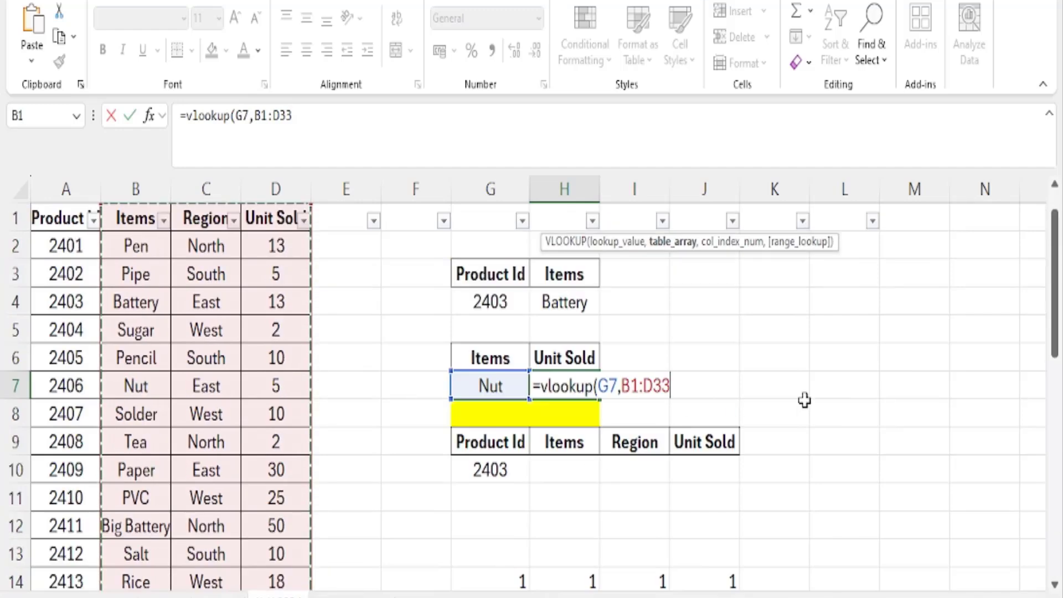
text(,3)
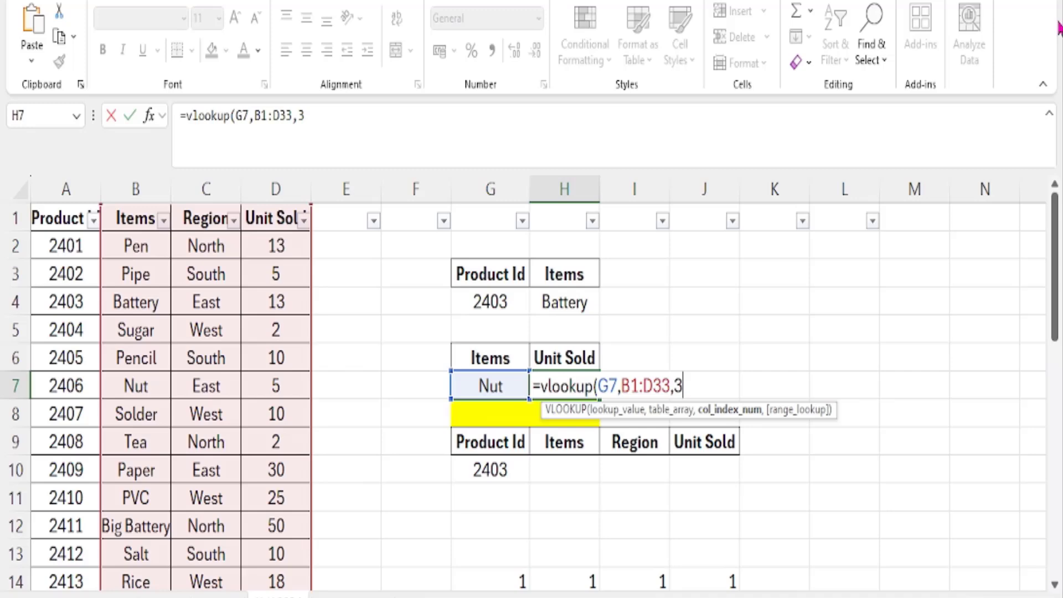
text(,0)
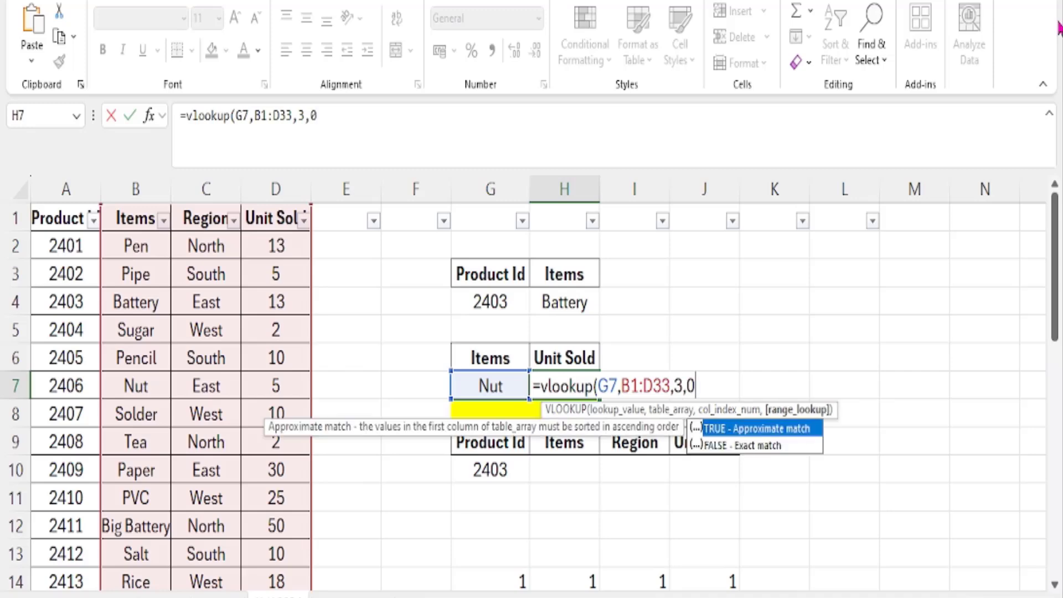
text())
key(Return)
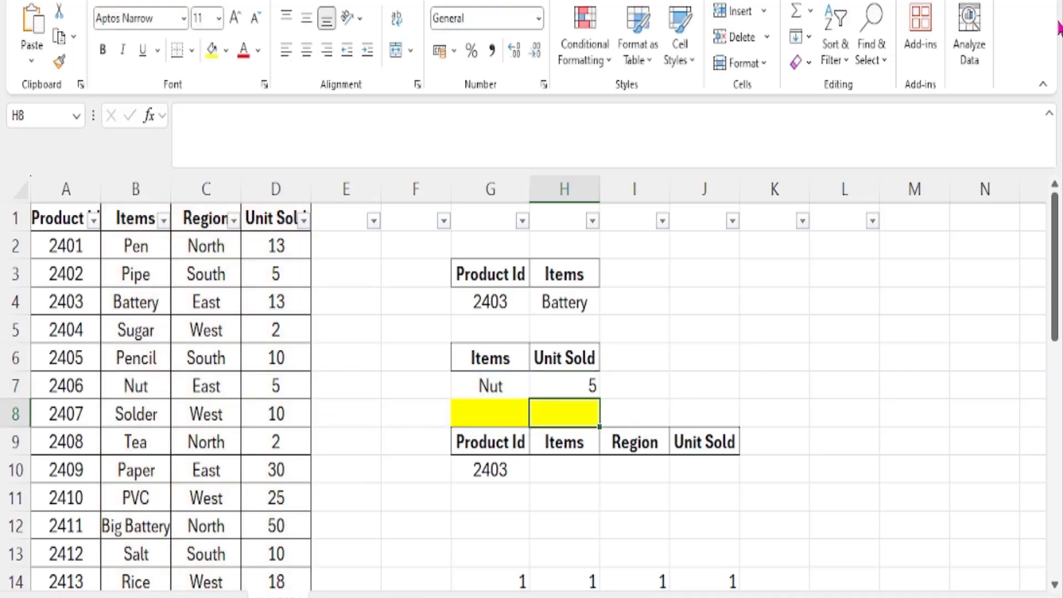
- Highlight the Nut entry's cells B7:D7 in the source table with yellow fill
drag(133, 386, 275, 385)
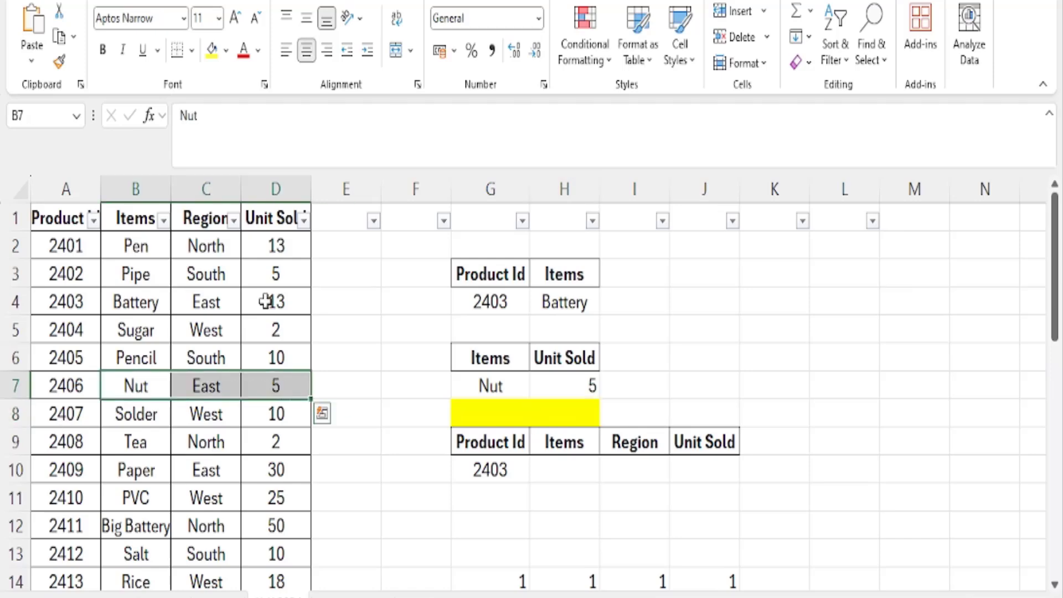
click(211, 50)
click(373, 496)
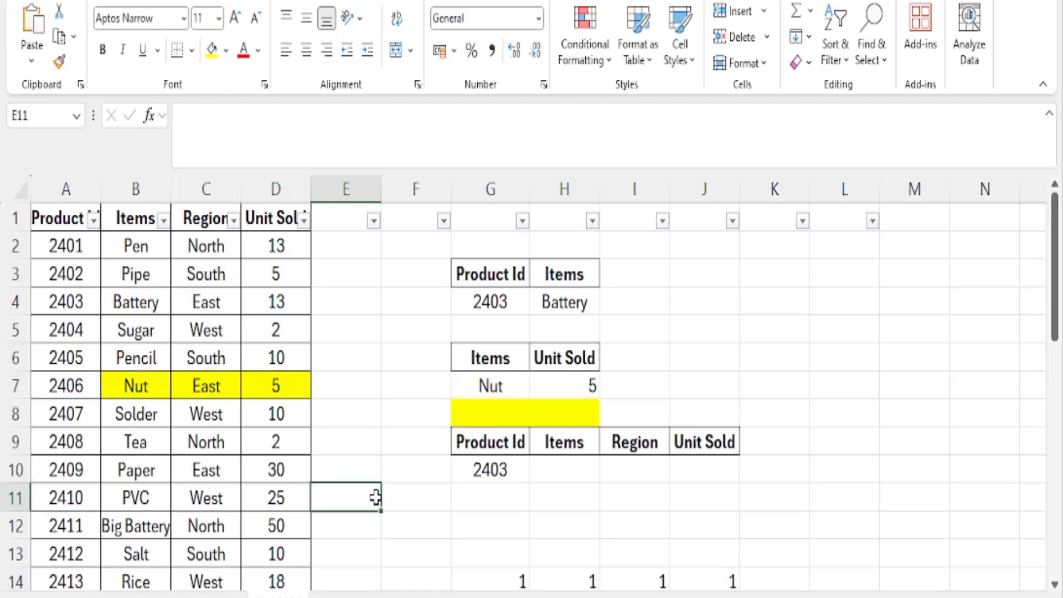
- Set the lookup item in cell G7 to paper and fill the matching source cells B10:D10 with yellow
click(471, 388)
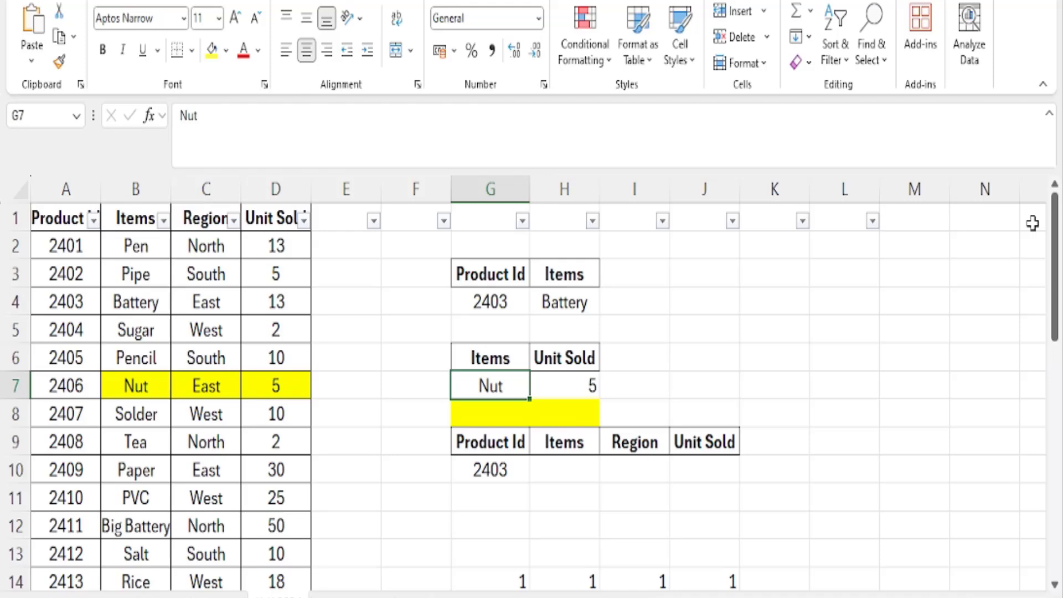
text(paper)
key(Return)
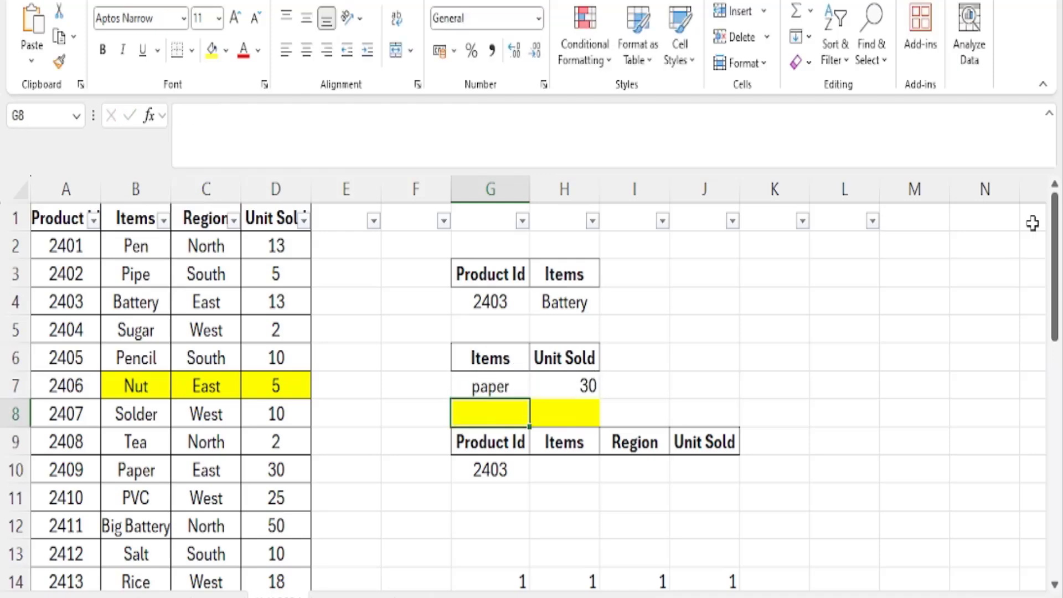
click(137, 467)
drag(123, 470, 304, 468)
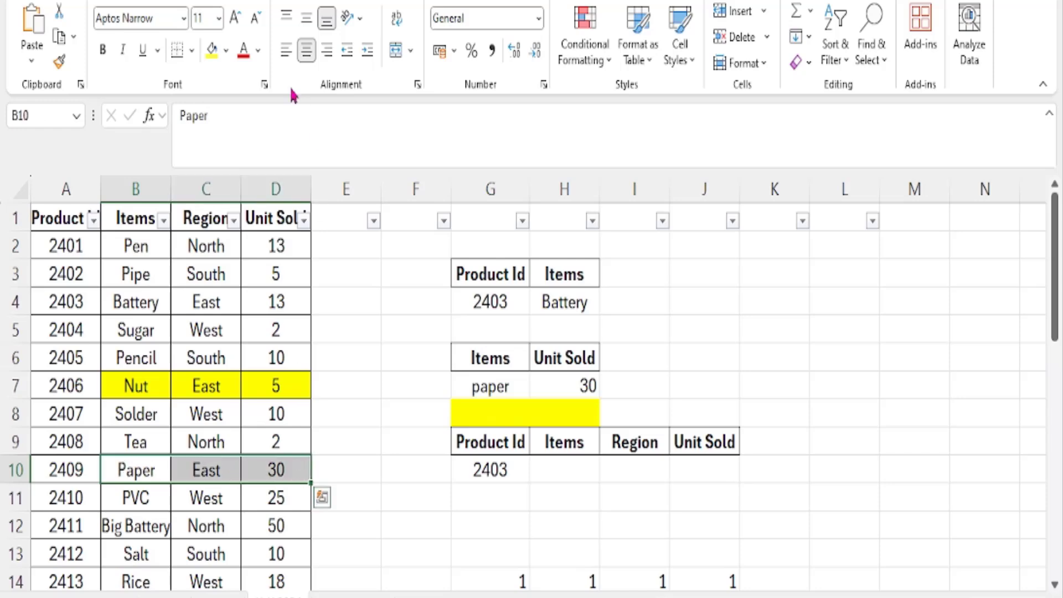
click(211, 49)
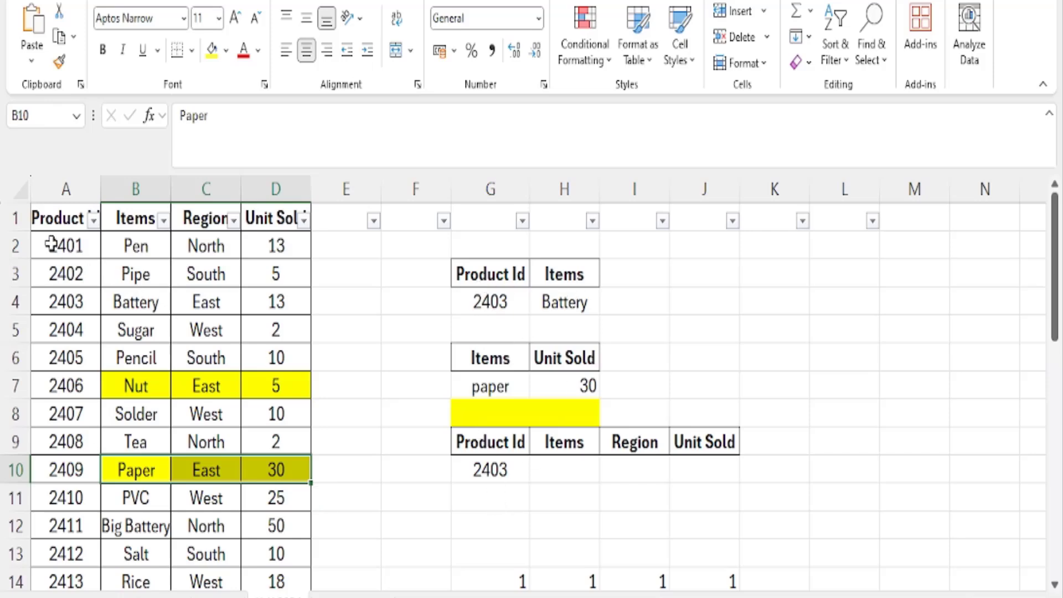
- Compare the source table's headers with the lookup headers in G9:J9 and review the cells beneath them in row 10
click(50, 217)
drag(132, 216, 276, 217)
drag(486, 442, 734, 441)
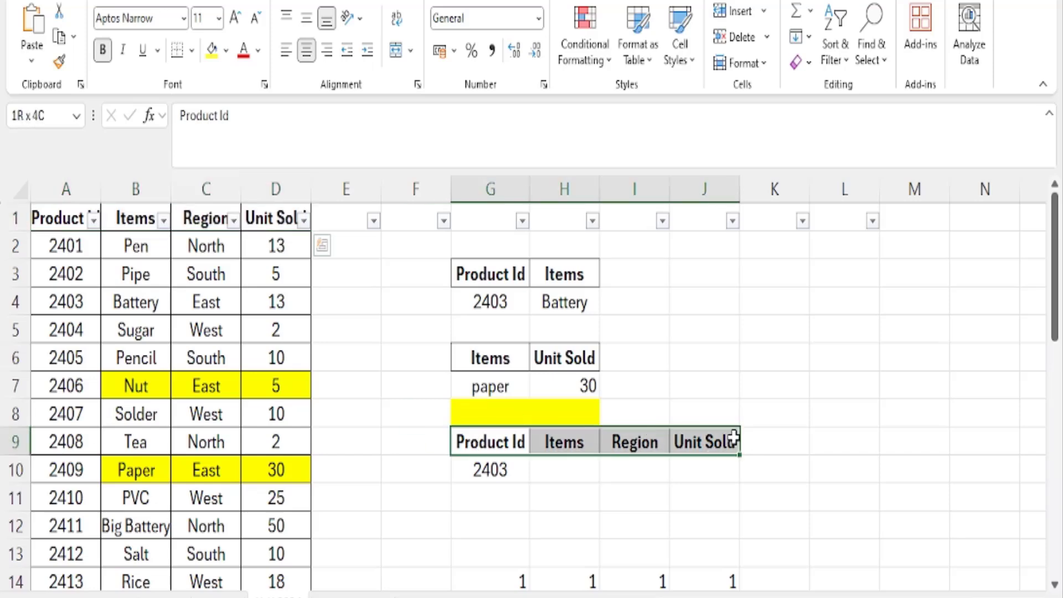
click(473, 479)
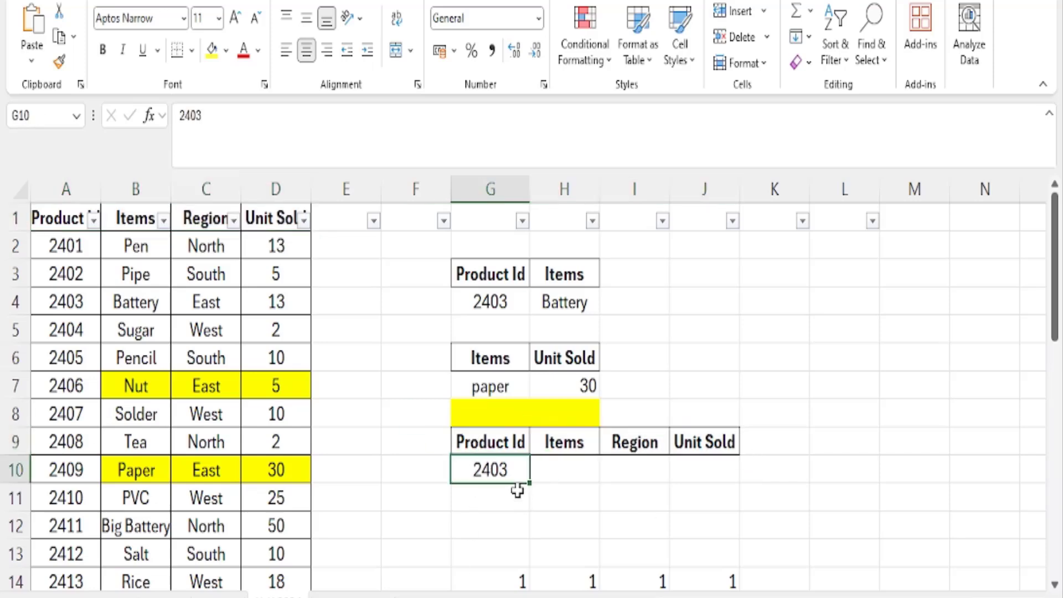
click(576, 472)
click(635, 463)
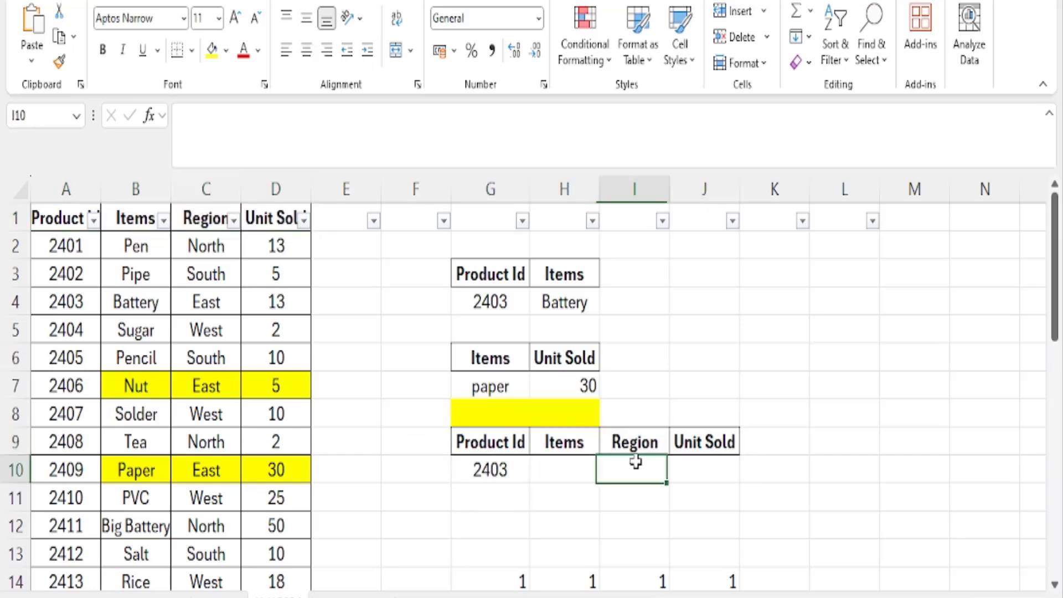
click(740, 471)
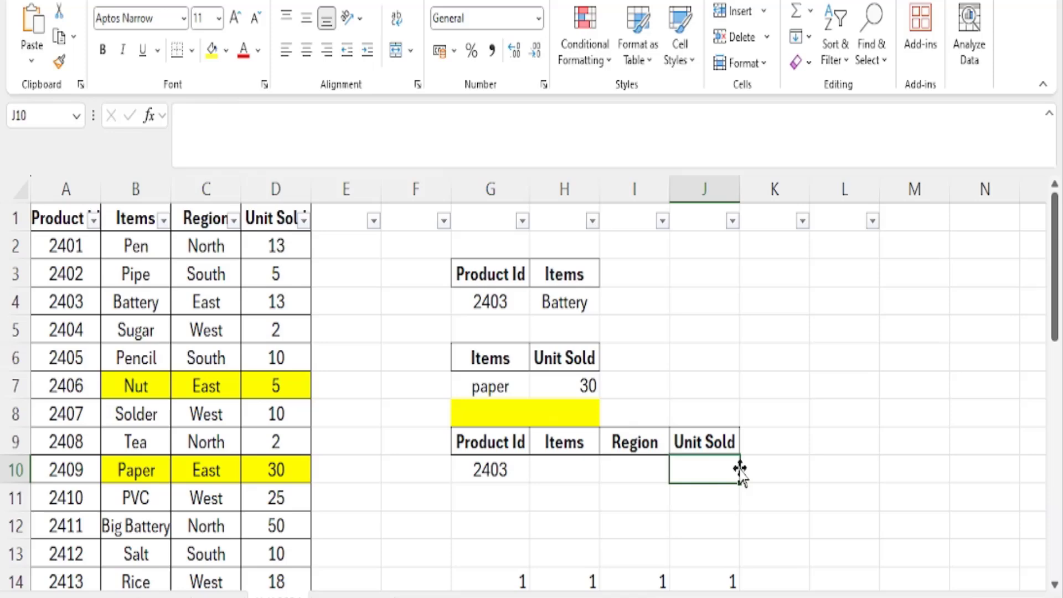
- Start a VLOOKUP formula in cell H10 under Items with G10 as the lookup value
click(563, 467)
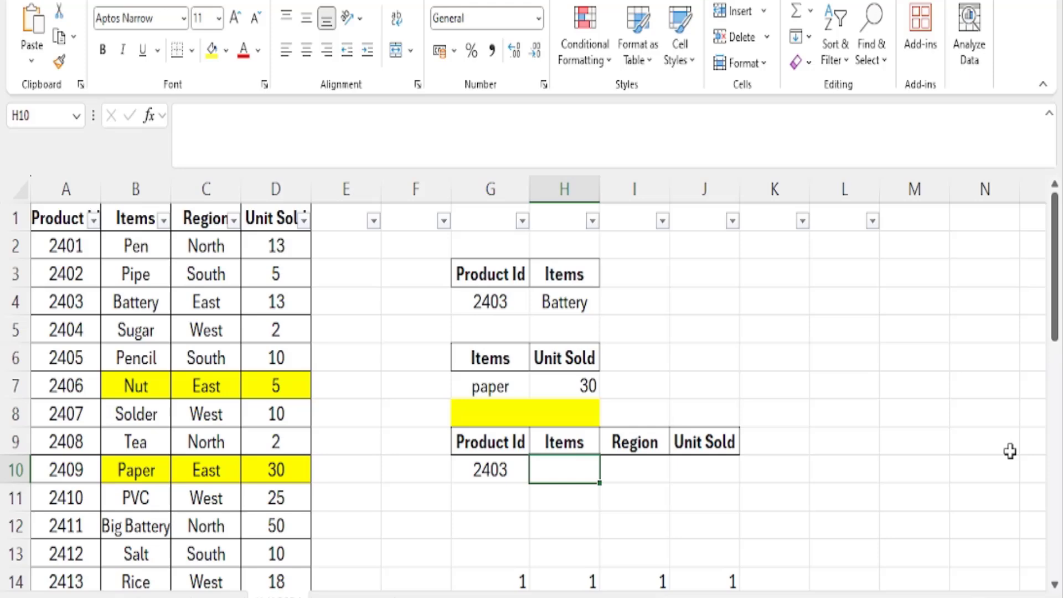
text(=)
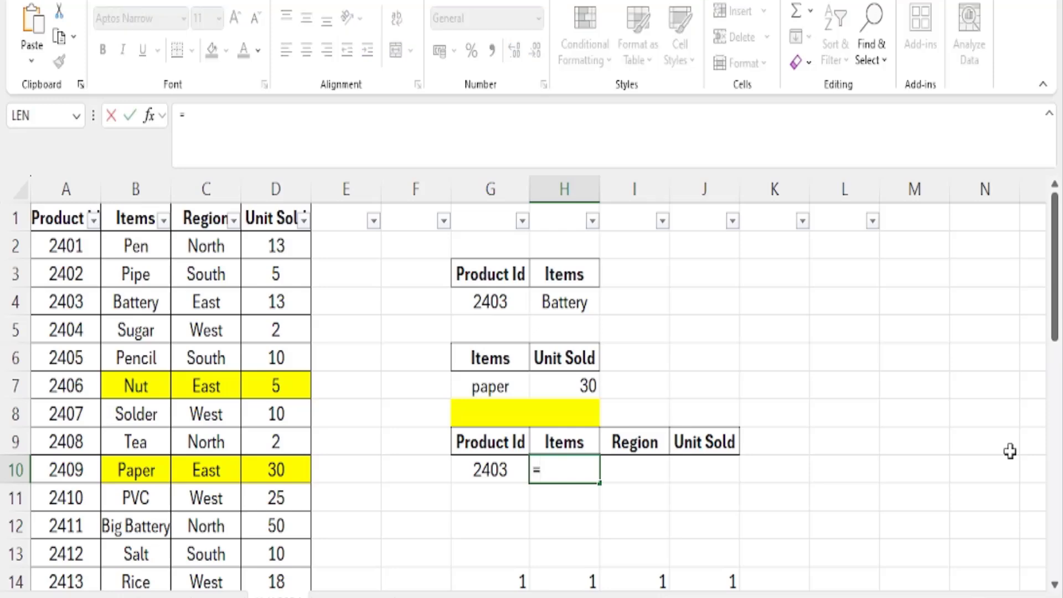
text(vlooku)
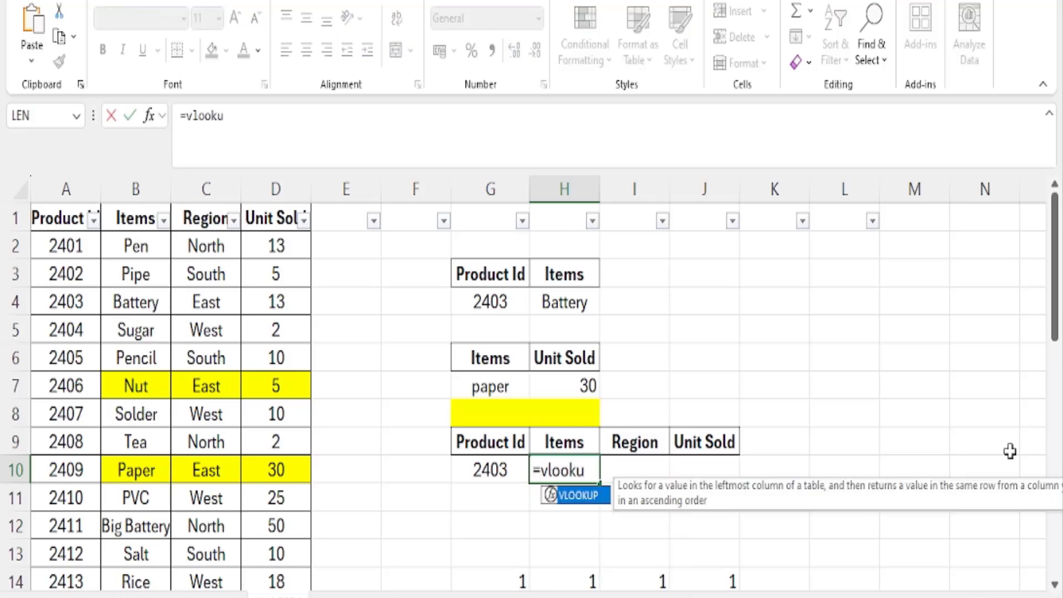
text(p()
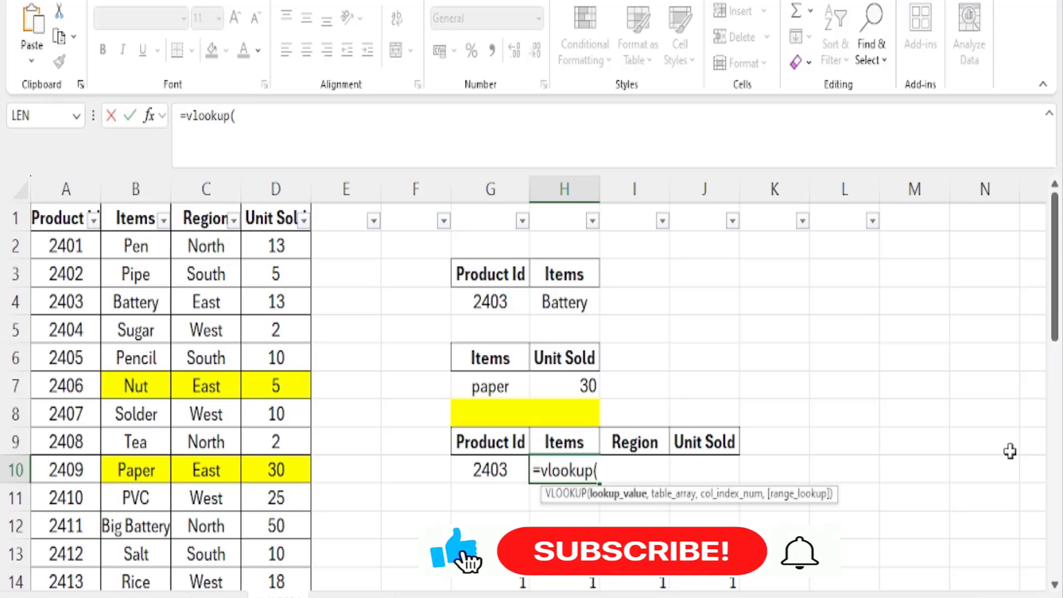
click(483, 471)
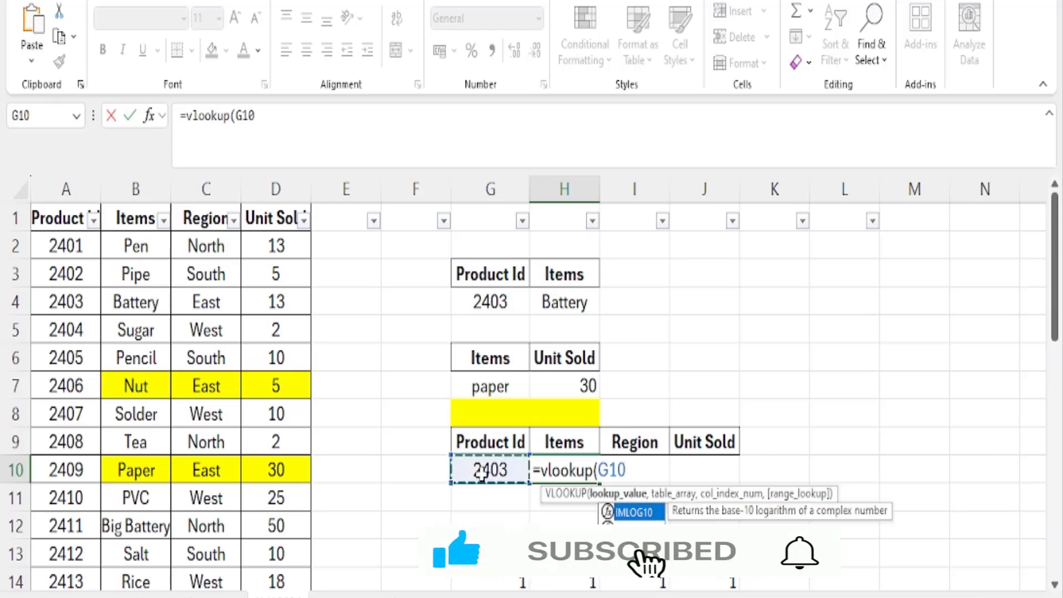
text(,)
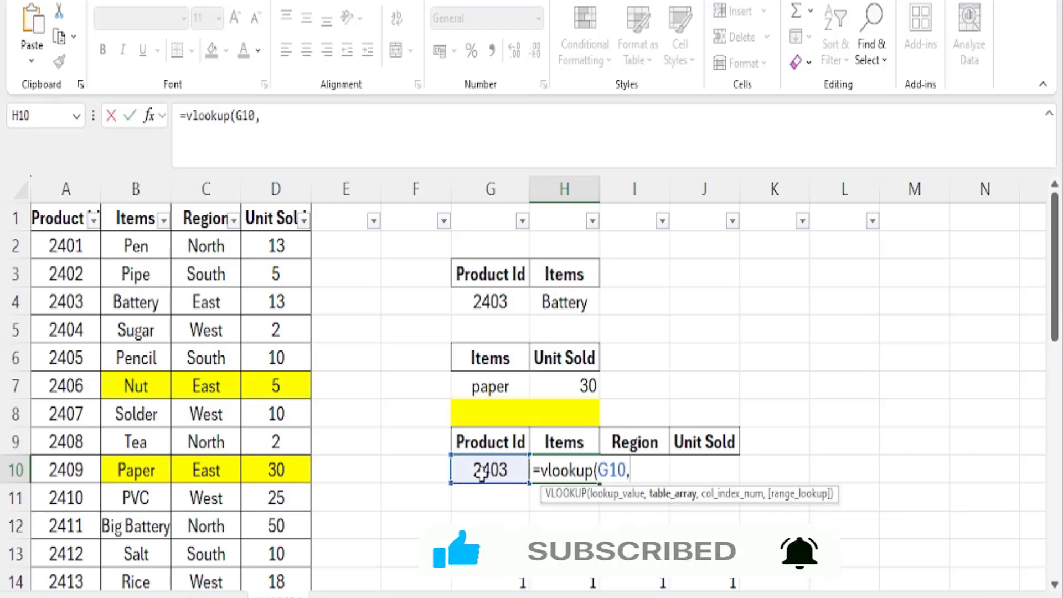
- Complete the H10 formula with table range A1:D33, column index 2 and match type 0, and fill source row A4:D4 with yellow
drag(51, 217, 286, 543)
scroll(876, 439, up, 7)
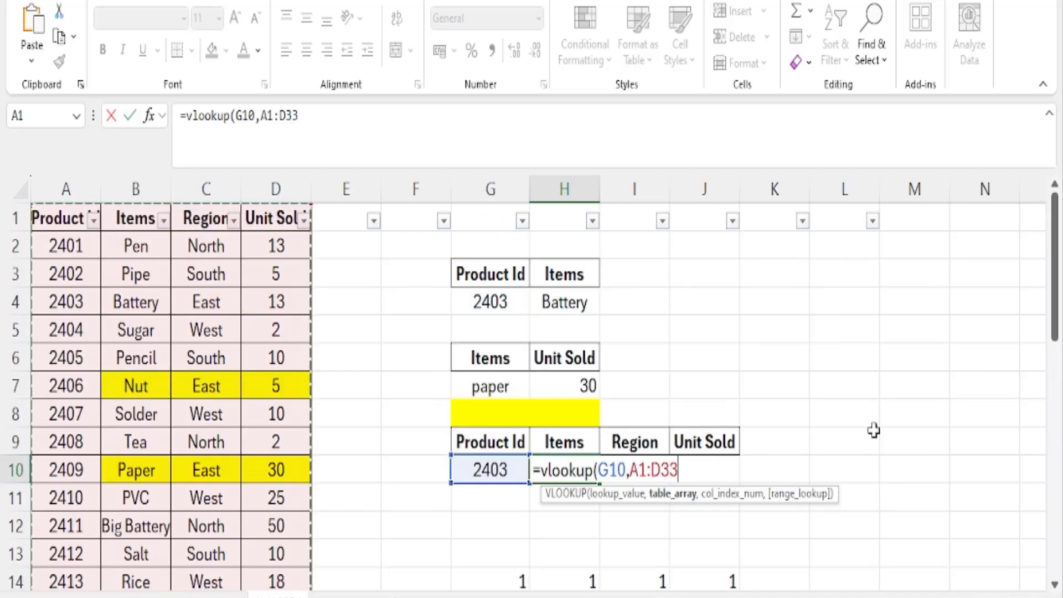
text(,)
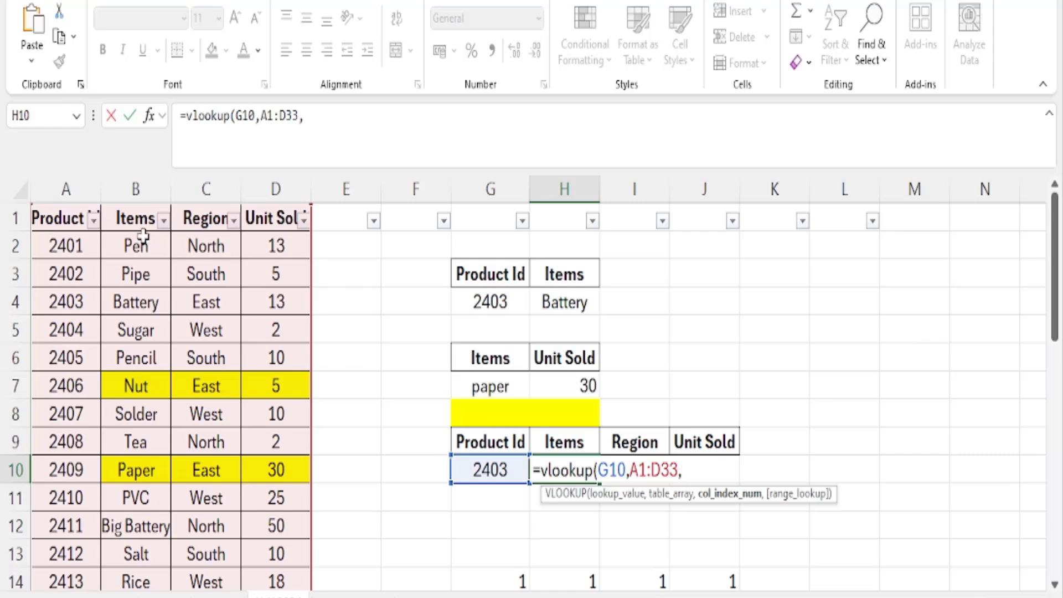
text(2,0)
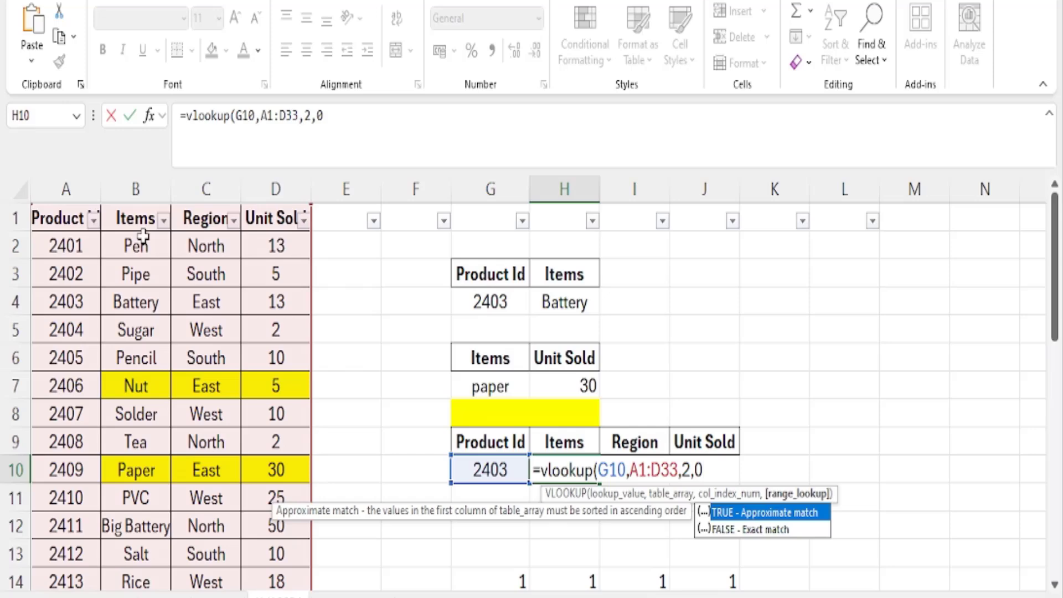
text())
key(Return)
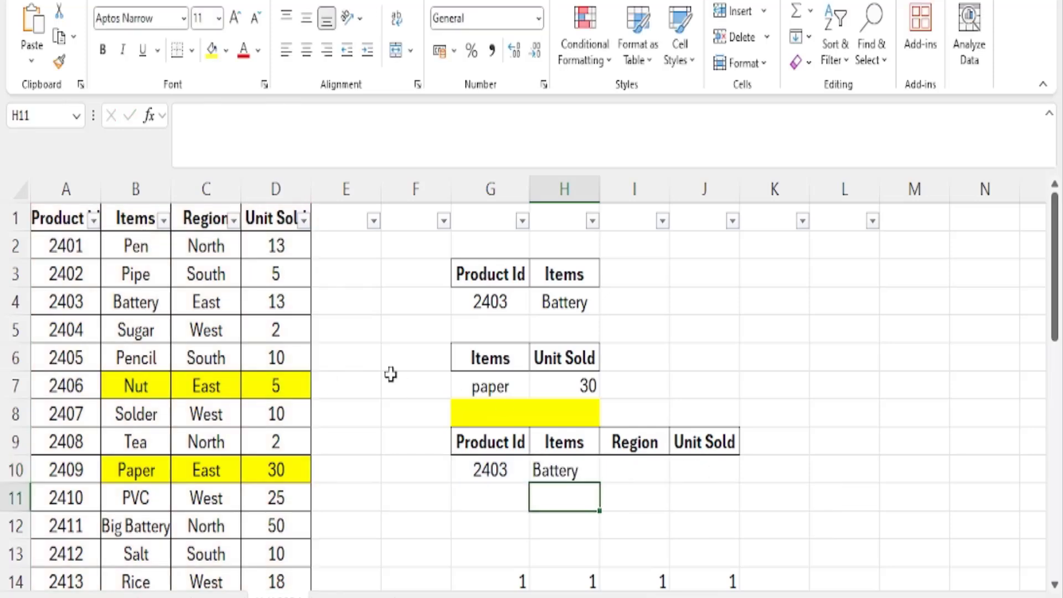
drag(48, 304, 278, 301)
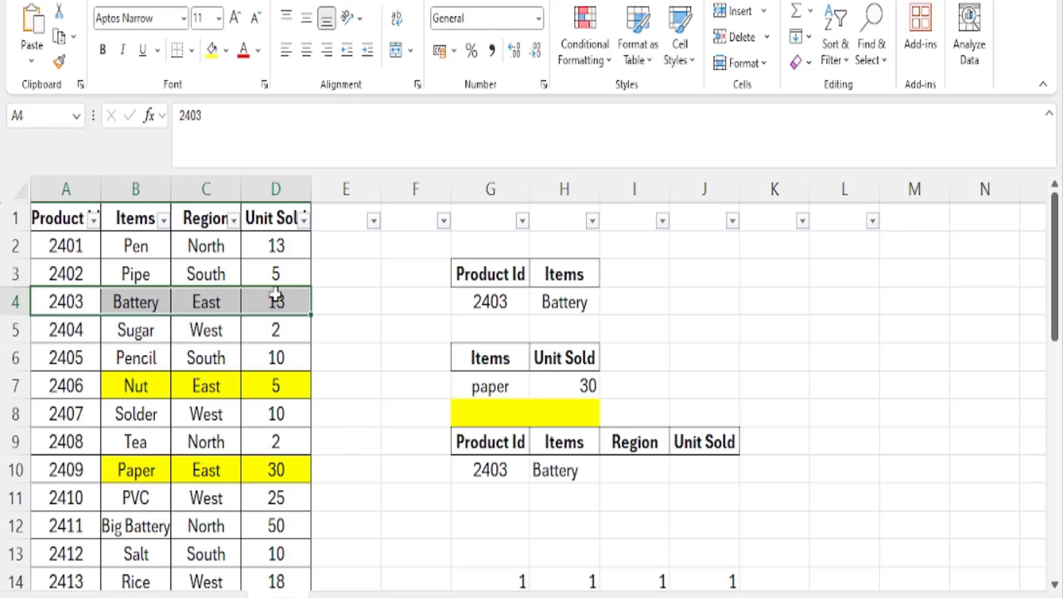
click(211, 58)
- Enter a VLOOKUP formula in cell I10 under Region with lookup value G10, table range A1:D33, column index 3 and match type 0
click(620, 472)
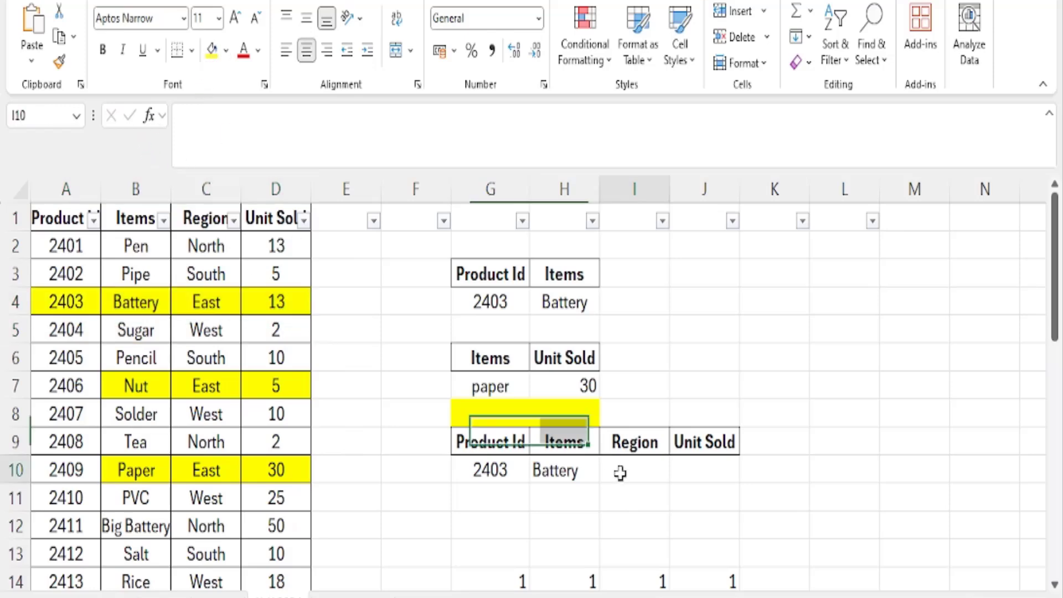
text(=)
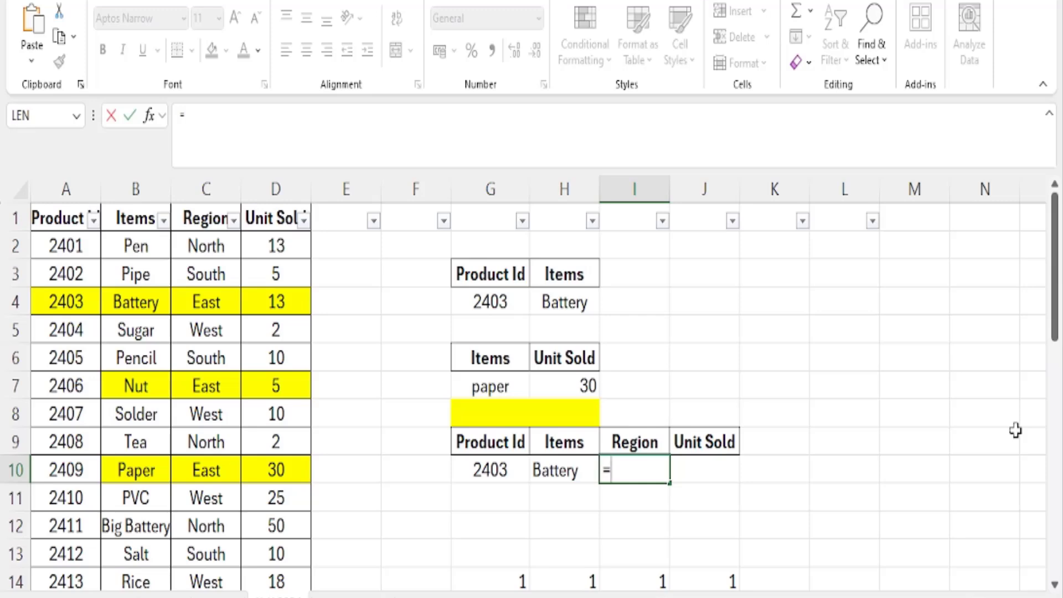
text(vloo)
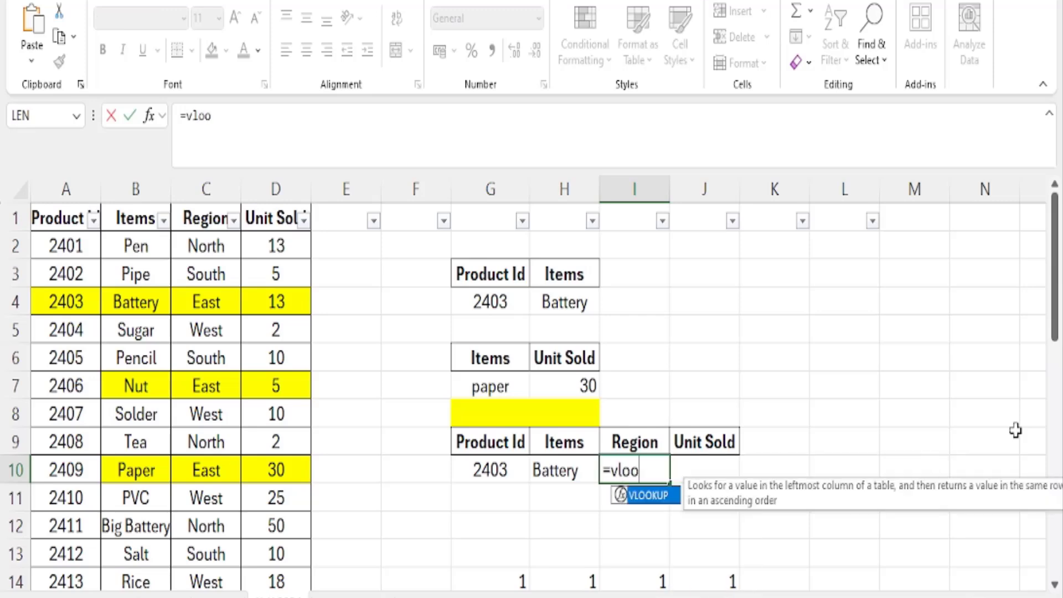
text(kup()
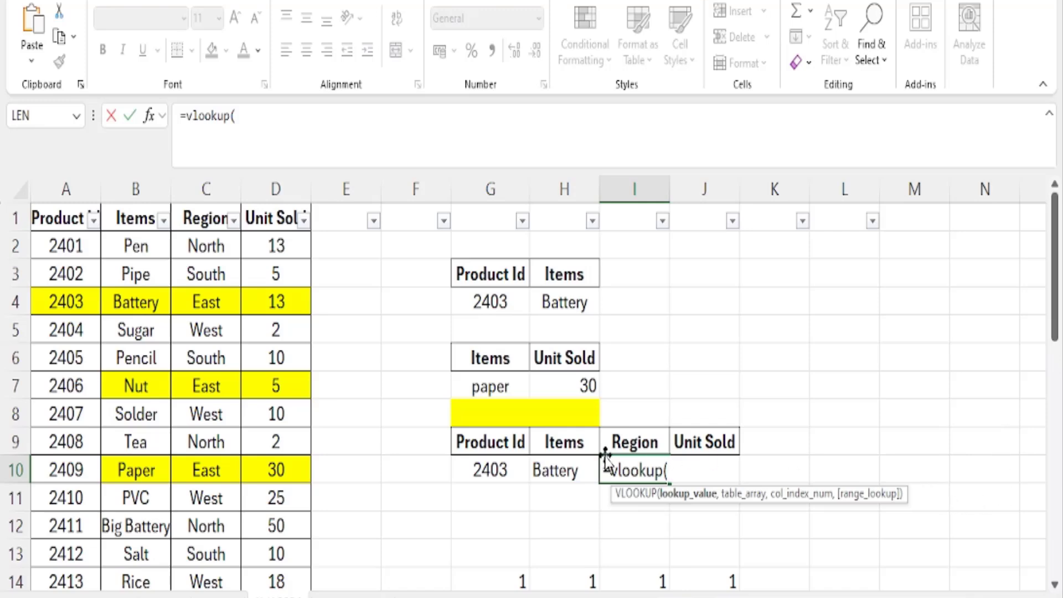
click(491, 463)
text(,)
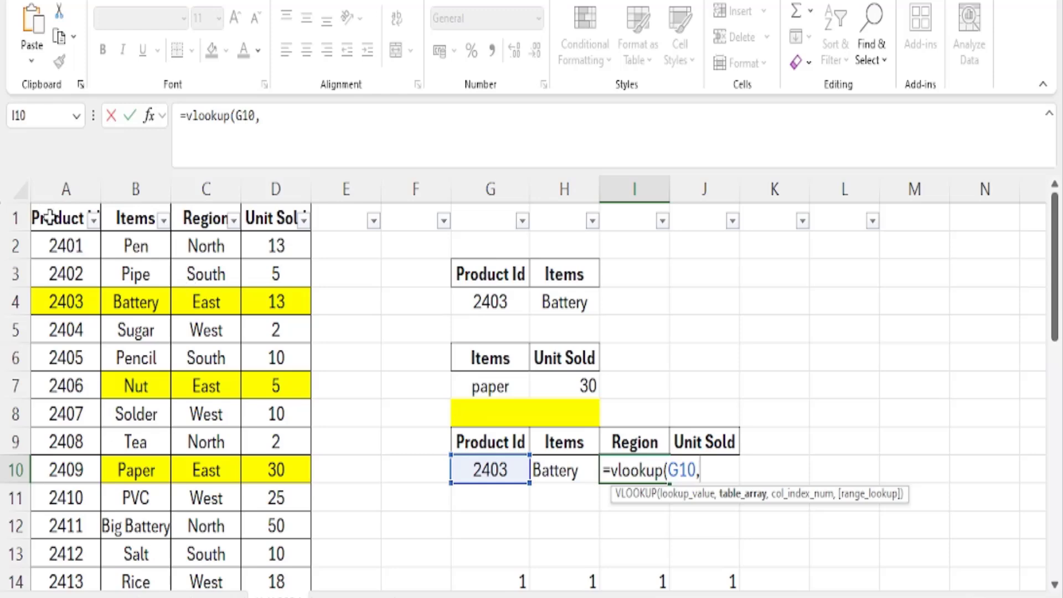
drag(50, 217, 290, 565)
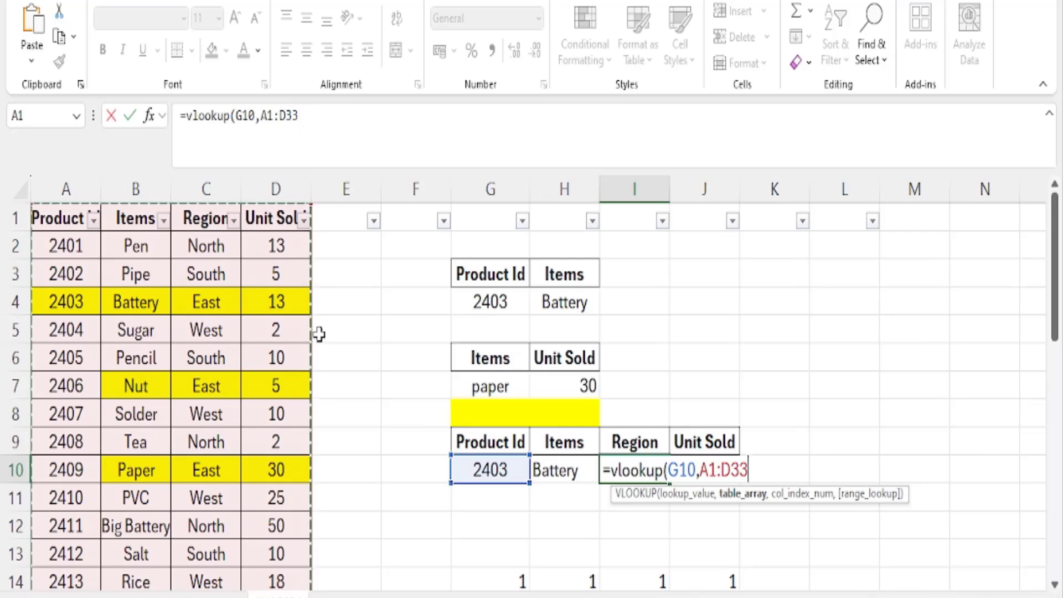
text(,3)
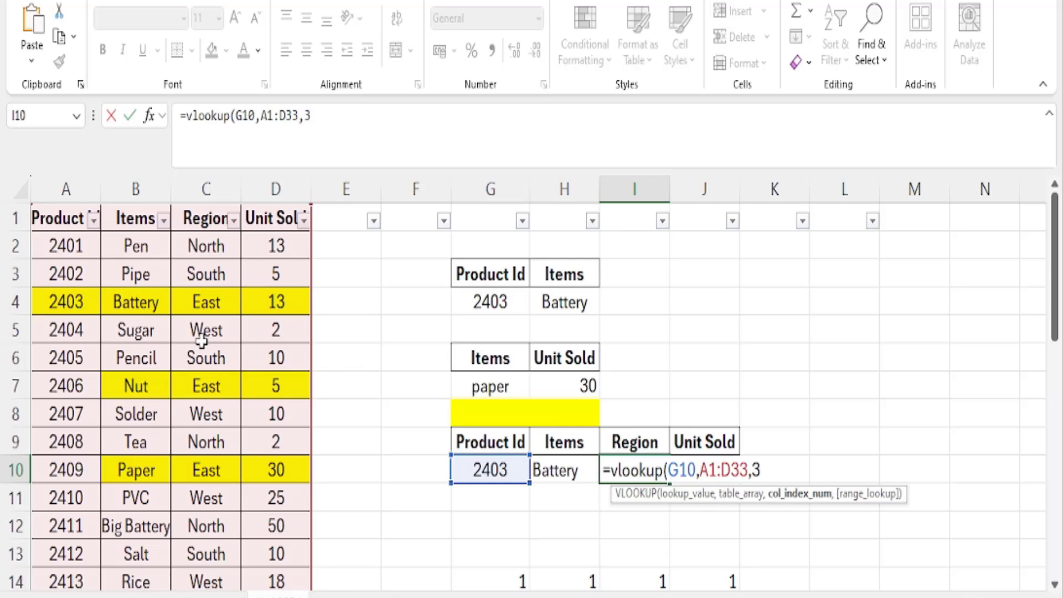
text(,)
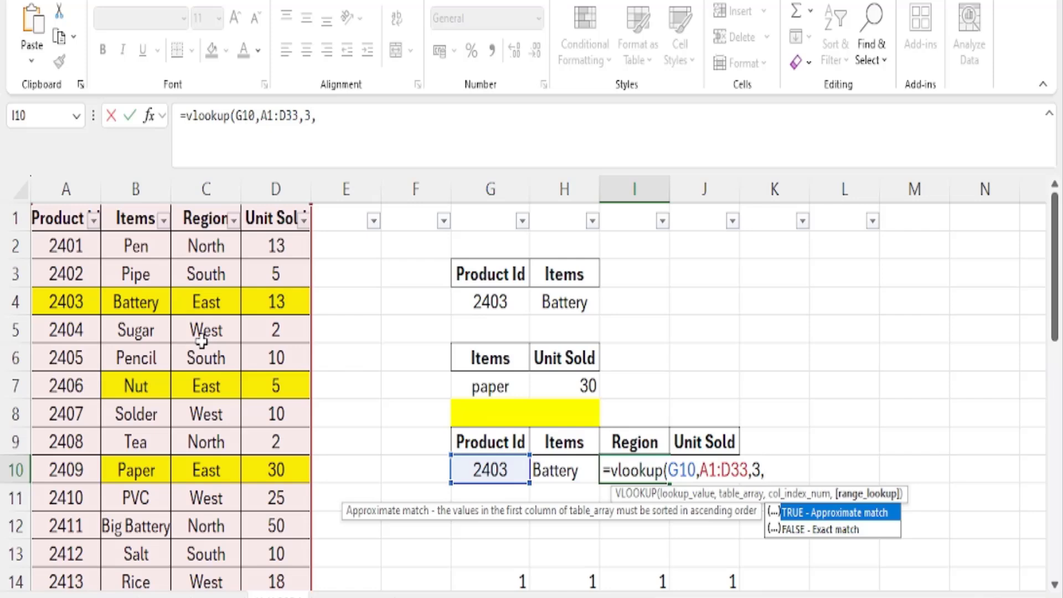
text(0)
key(Return)
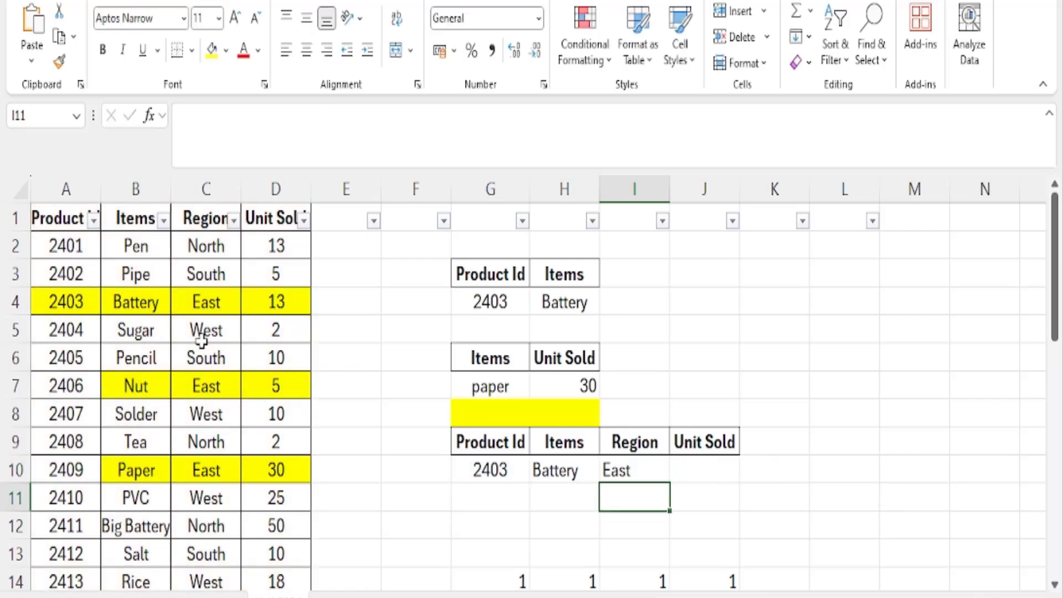
click(209, 303)
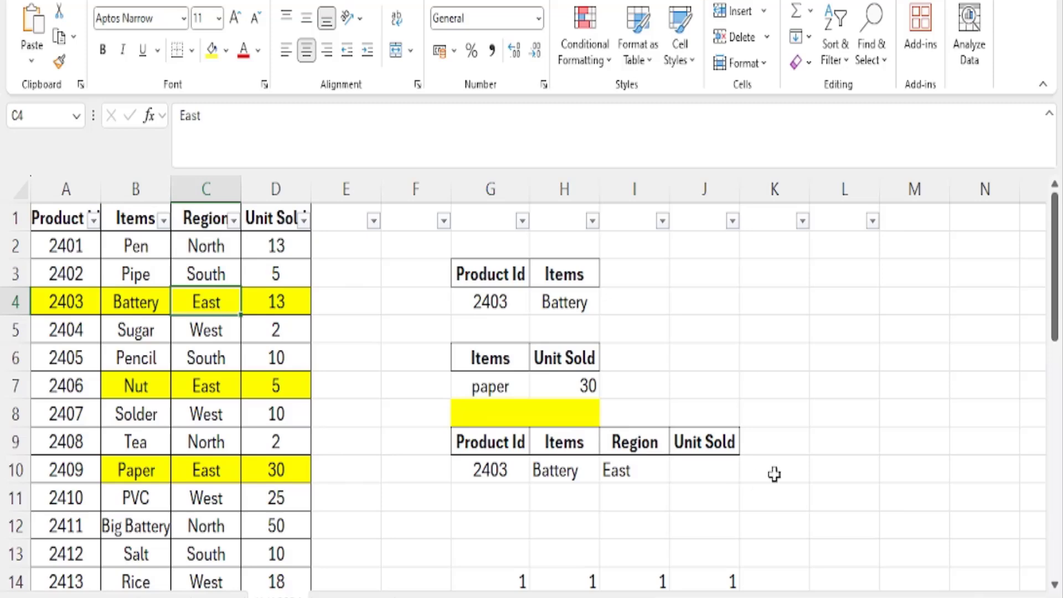
- Enter a VLOOKUP formula in cell J10 under Unit Sold with lookup value G10, table range A1:D33, column index 4 and match type 0
click(690, 470)
text(=)
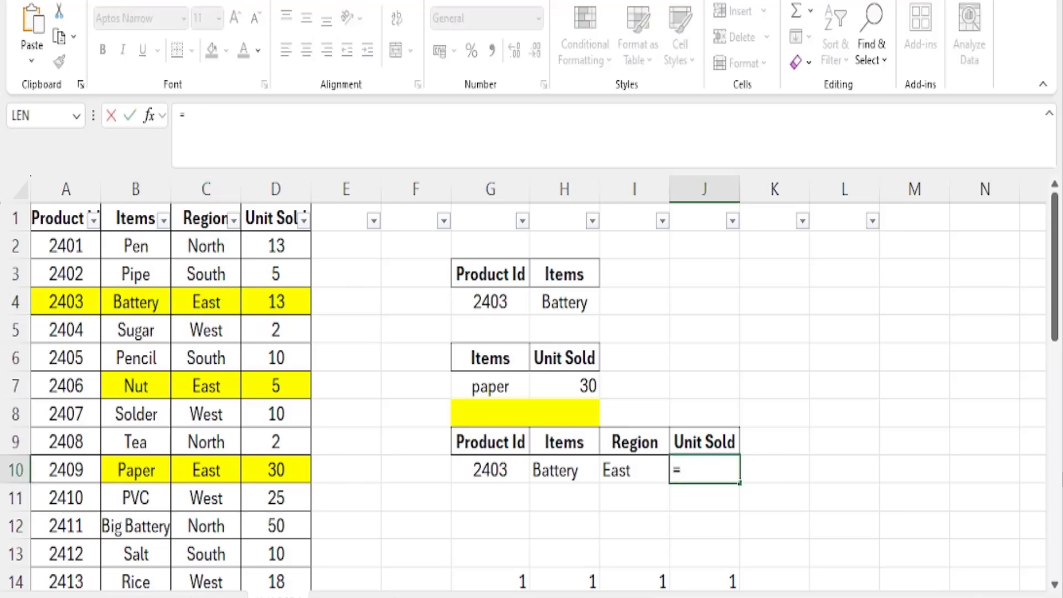
text(vlooku)
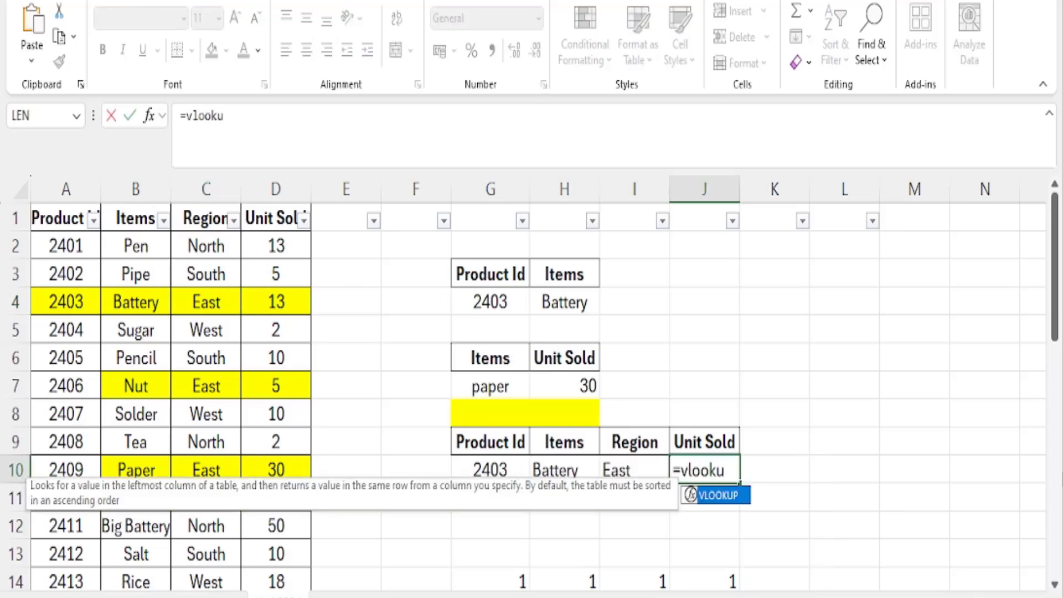
text(p()
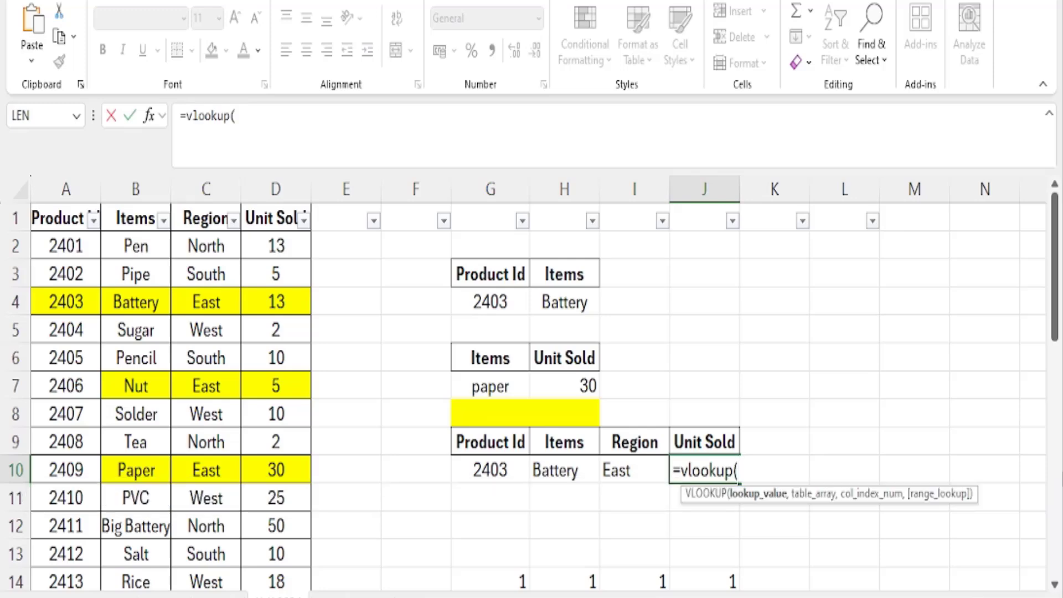
click(496, 473)
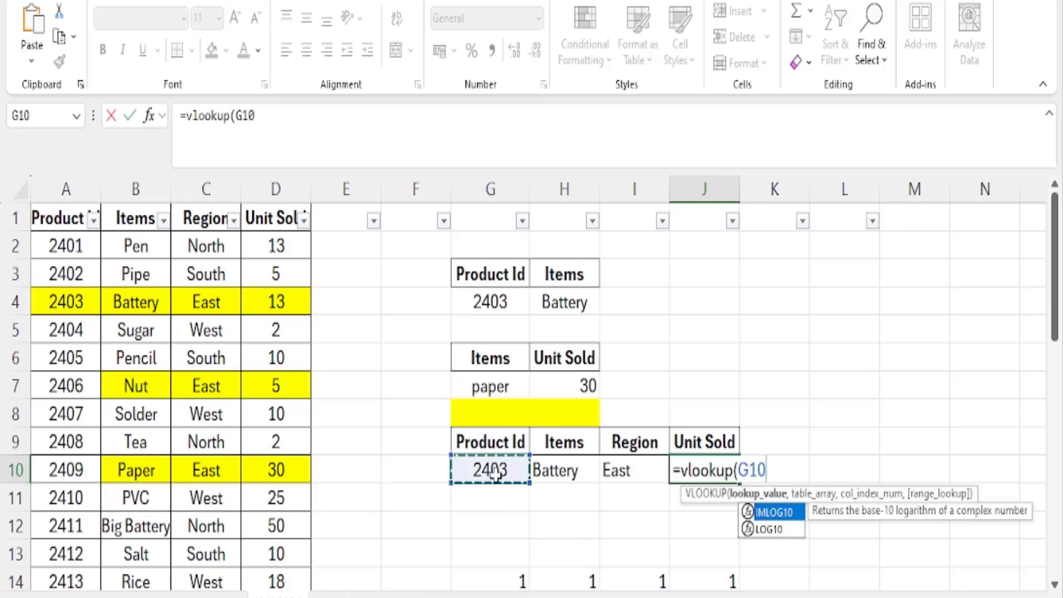
text(,)
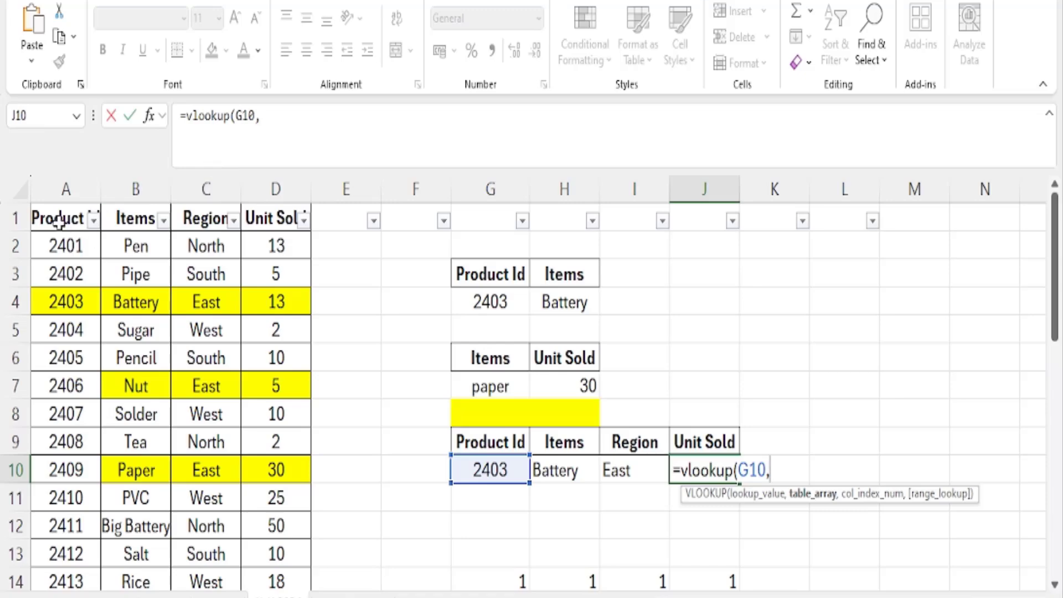
drag(58, 219, 310, 549)
text(,)
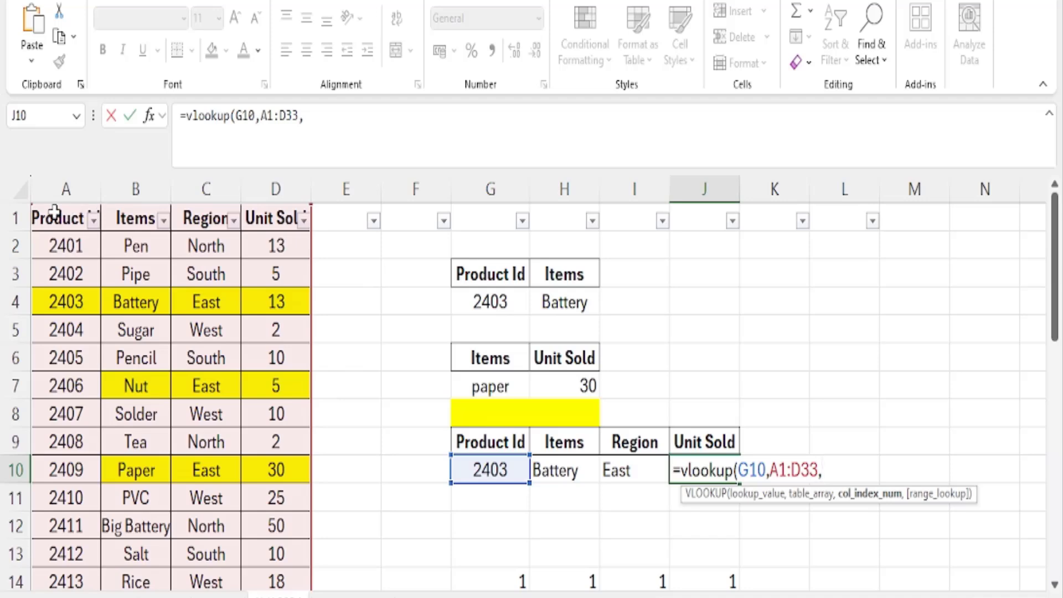
text(4,0))
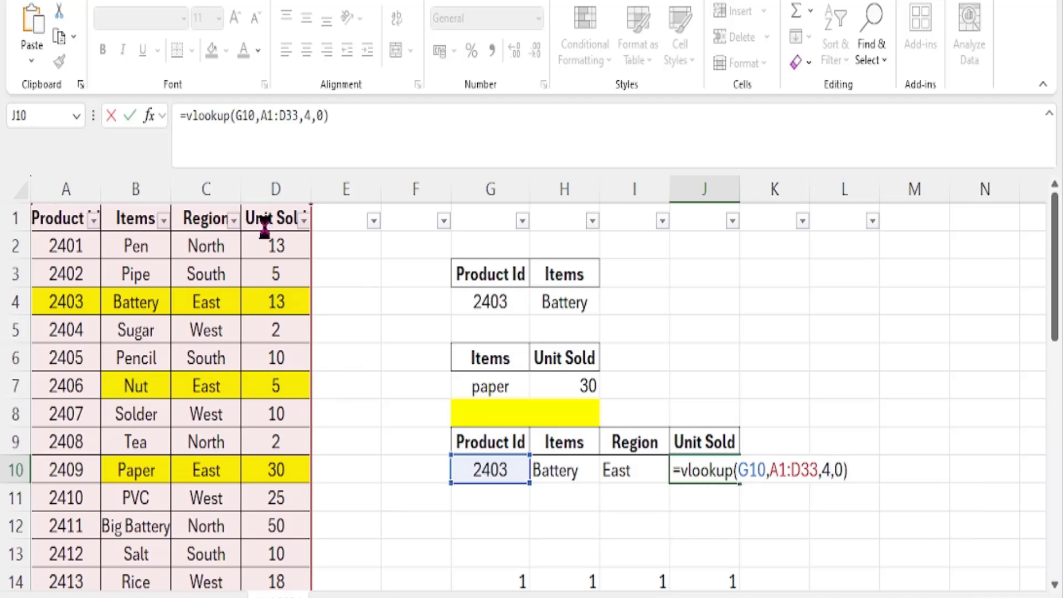
key(Return)
click(288, 305)
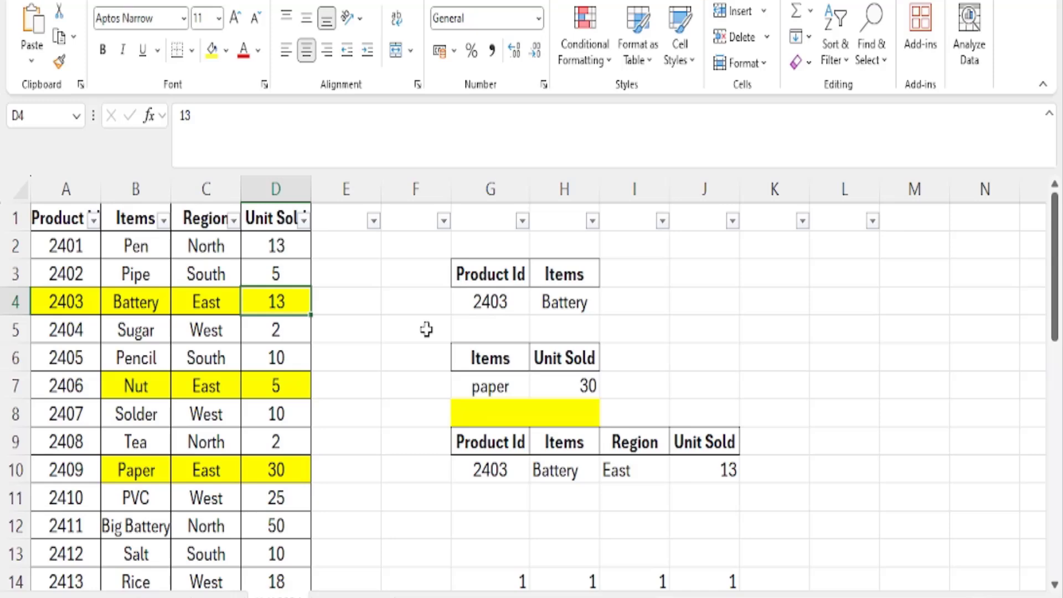
- Set the lookup product ID in cell G4 to 2433 and check it against the last rows of the source table
click(479, 303)
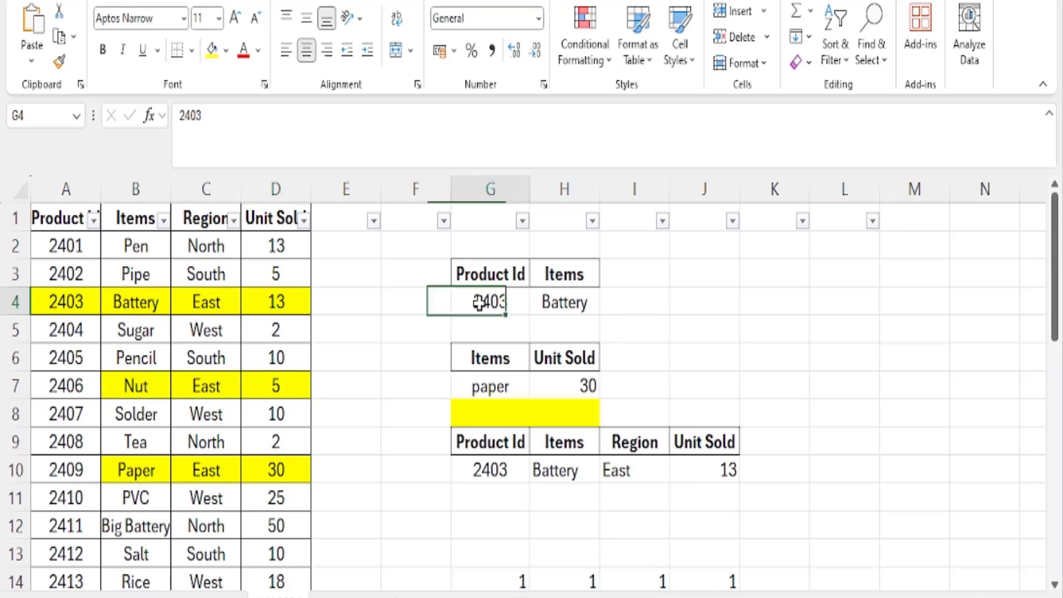
click(581, 308)
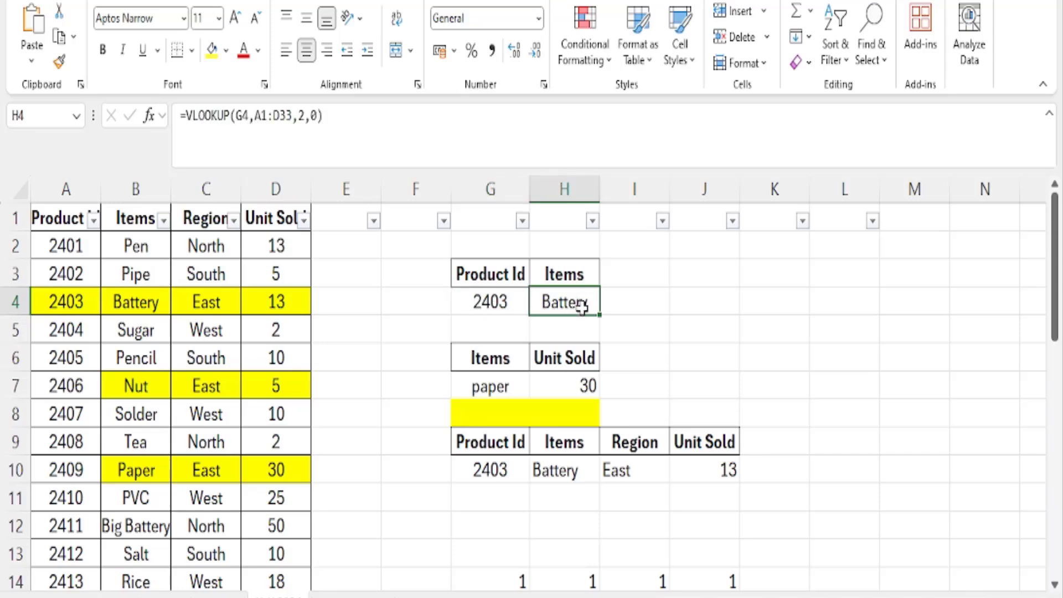
drag(71, 299, 150, 302)
scroll(266, 399, down, 9)
scroll(266, 399, up, 9)
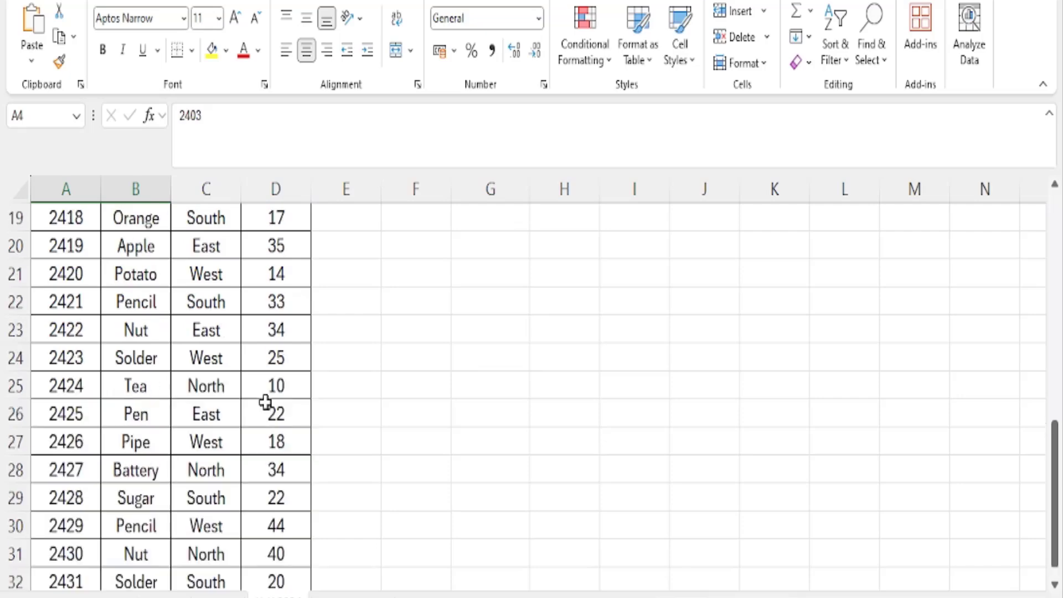
click(475, 301)
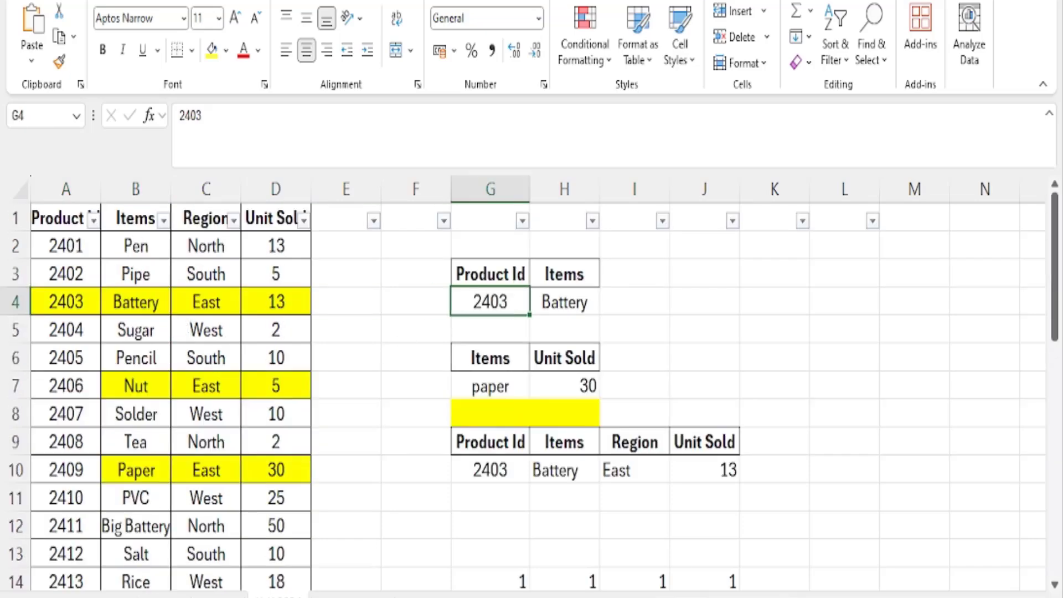
text(2433)
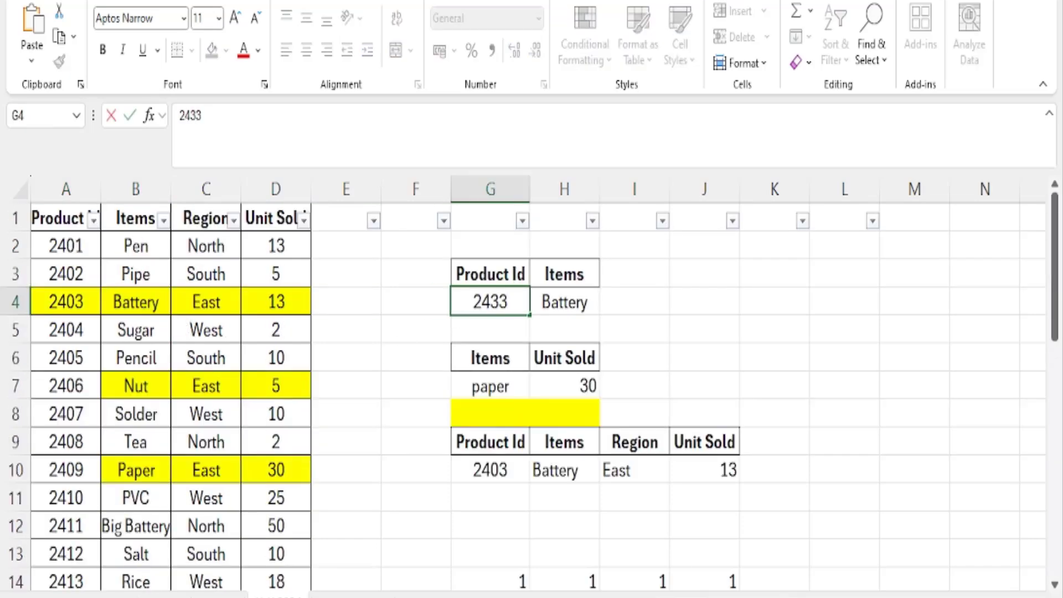
key(Return)
scroll(122, 454, down, 9)
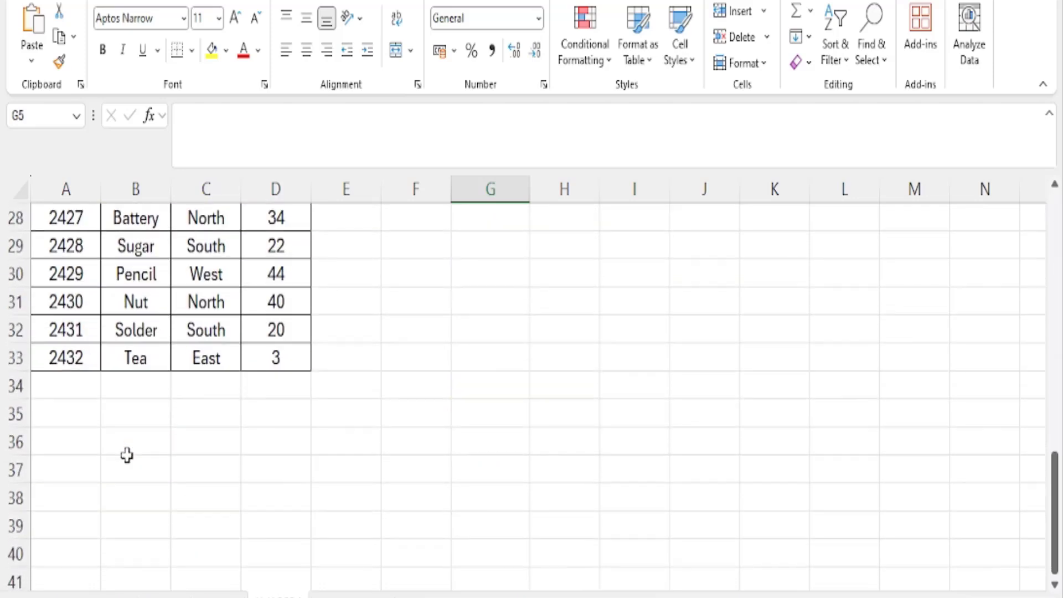
scroll(126, 455, up, 9)
click(496, 302)
- Insert an opening IFERROR function in front of the VLOOKUP in cell H4's formula
click(561, 305)
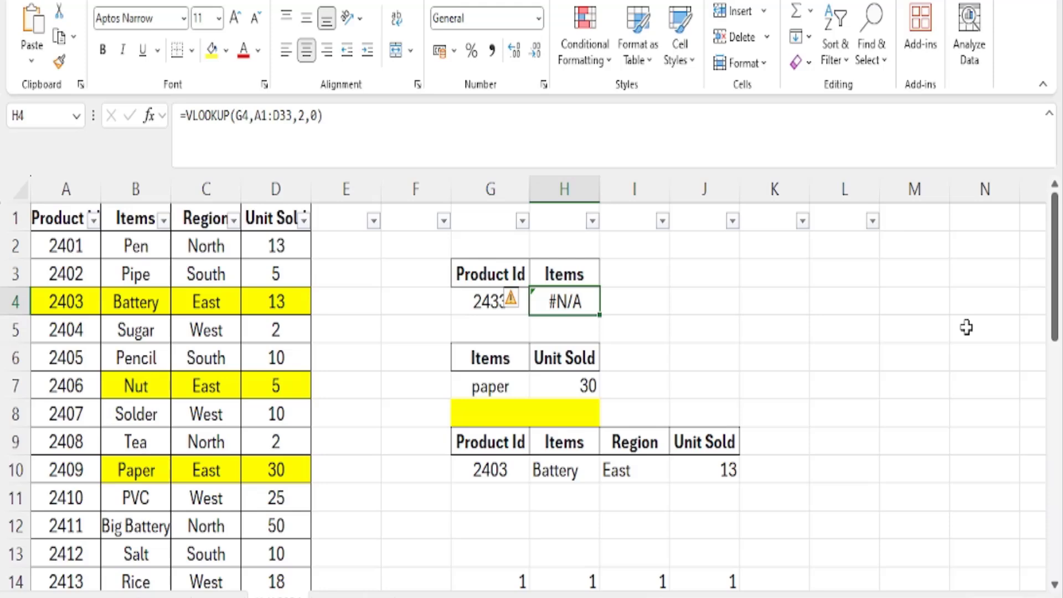
key(F2)
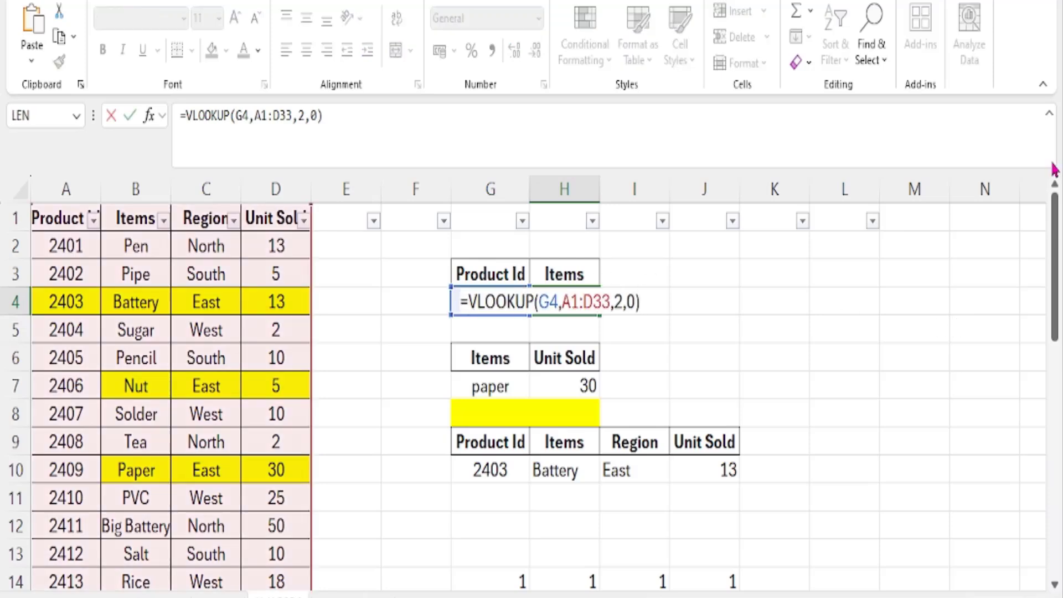
text(if)
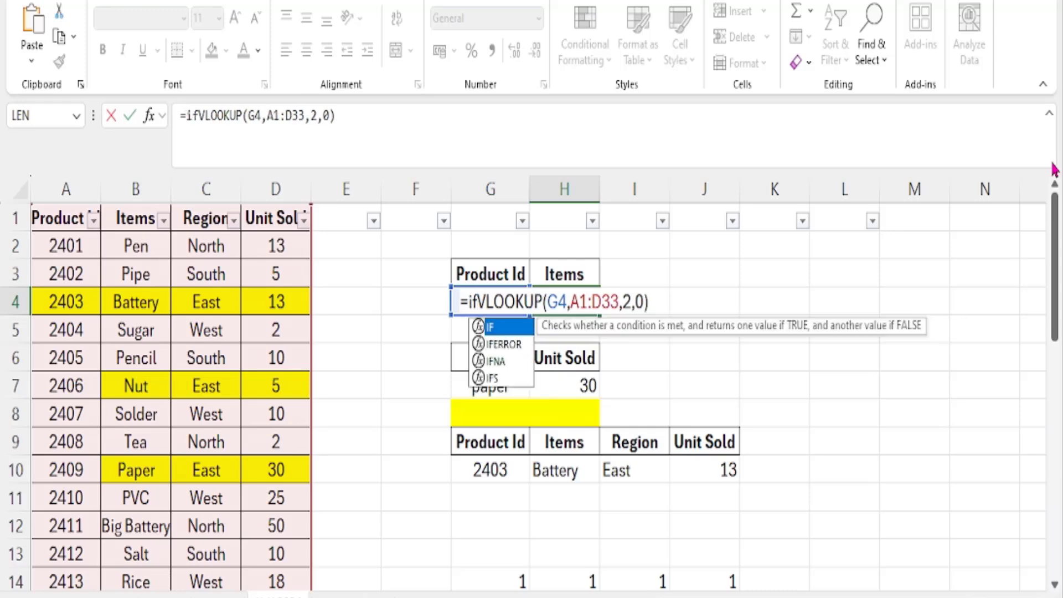
text(error)
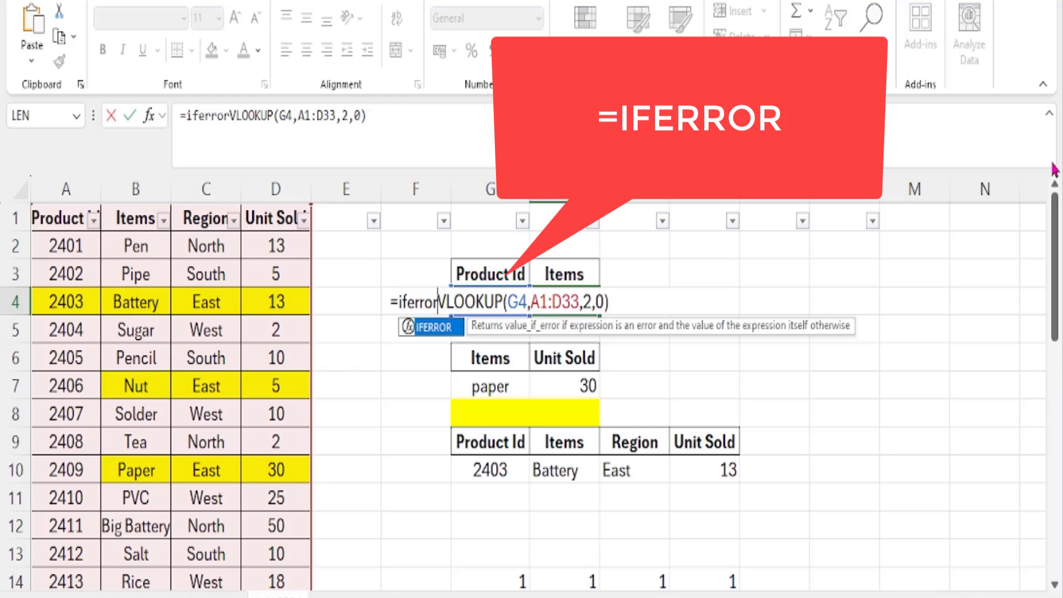
text(()
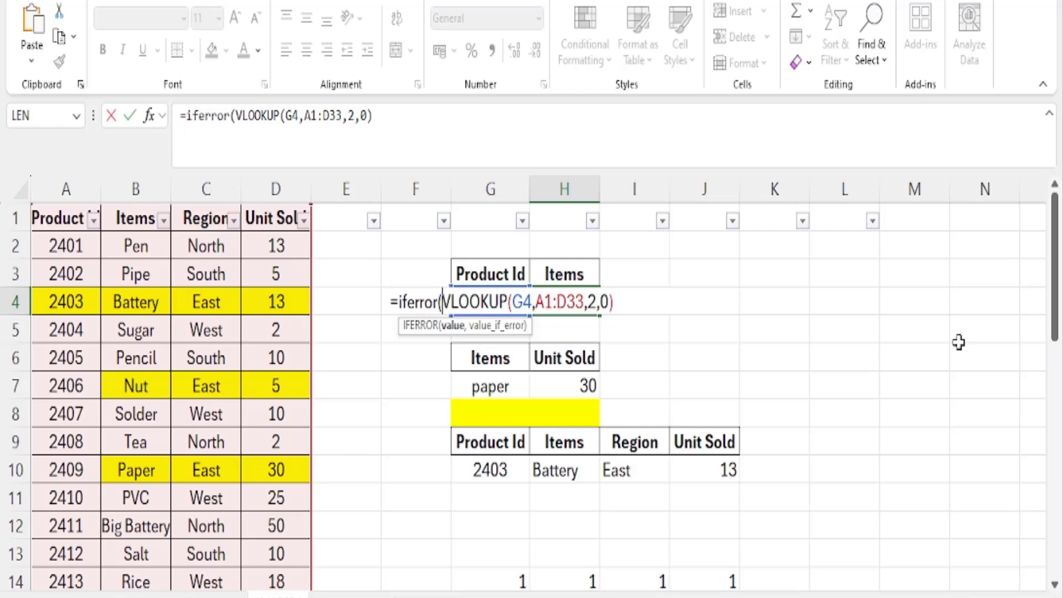
key(Left)
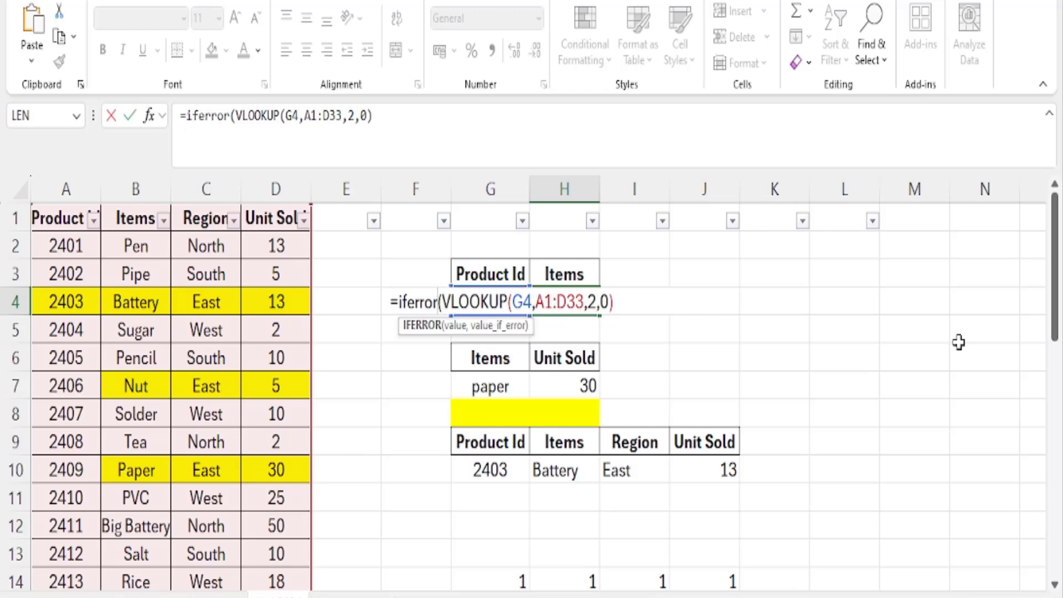
key(Right)
key(Right)
key(Right)
key(Right)
key(Right)
key(Right)
key(Right)
key(Right)
key(Right)
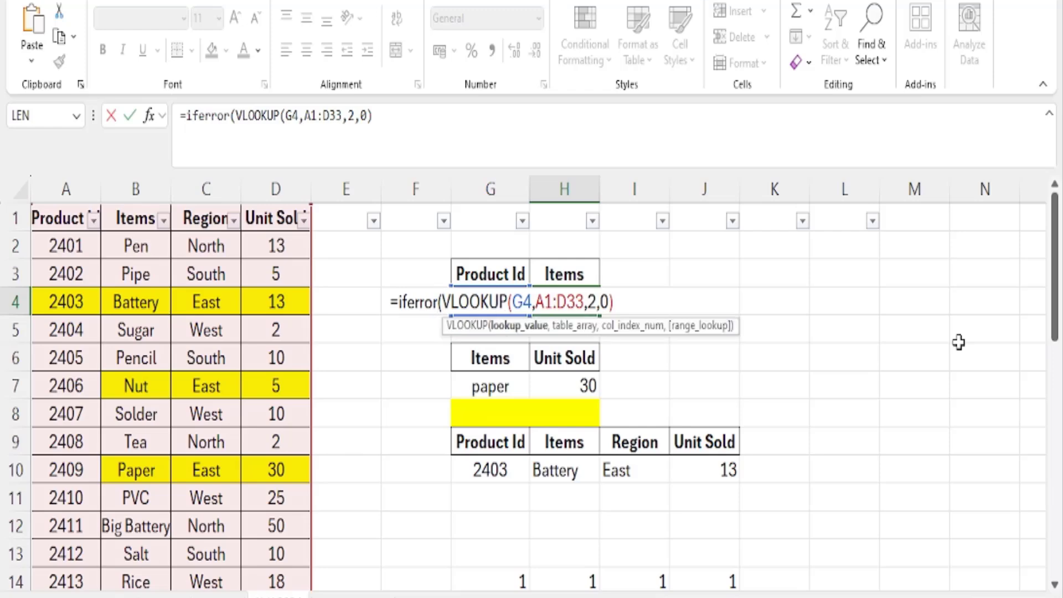
key(Right)
key(Right)
key(Right)
key(Right)
key(Right)
key(Right)
key(Right)
key(Right)
key(Right)
key(Right)
key(Right)
key(Right)
key(Right)
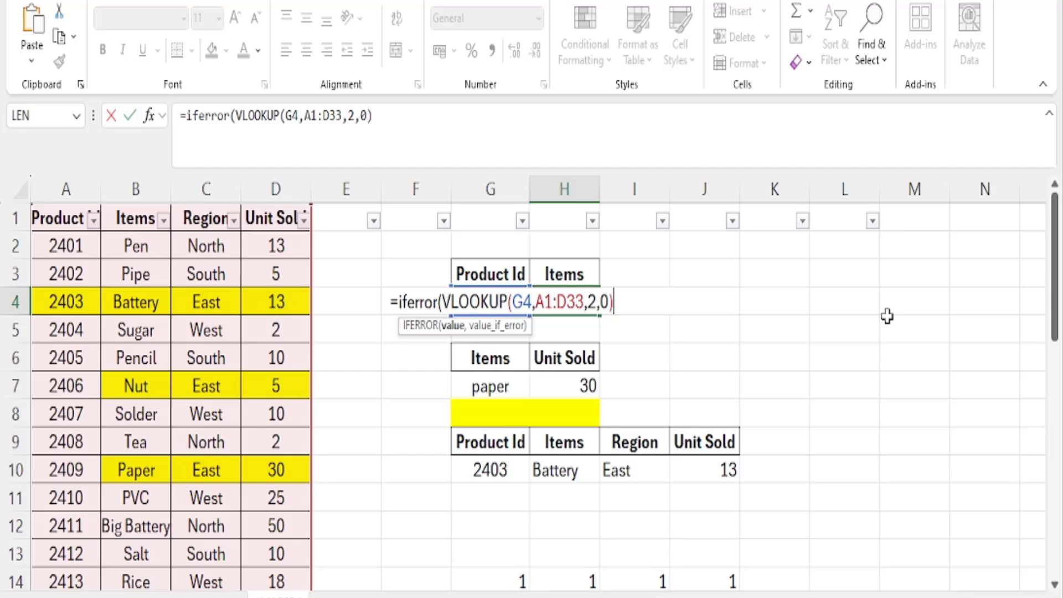
text(,)
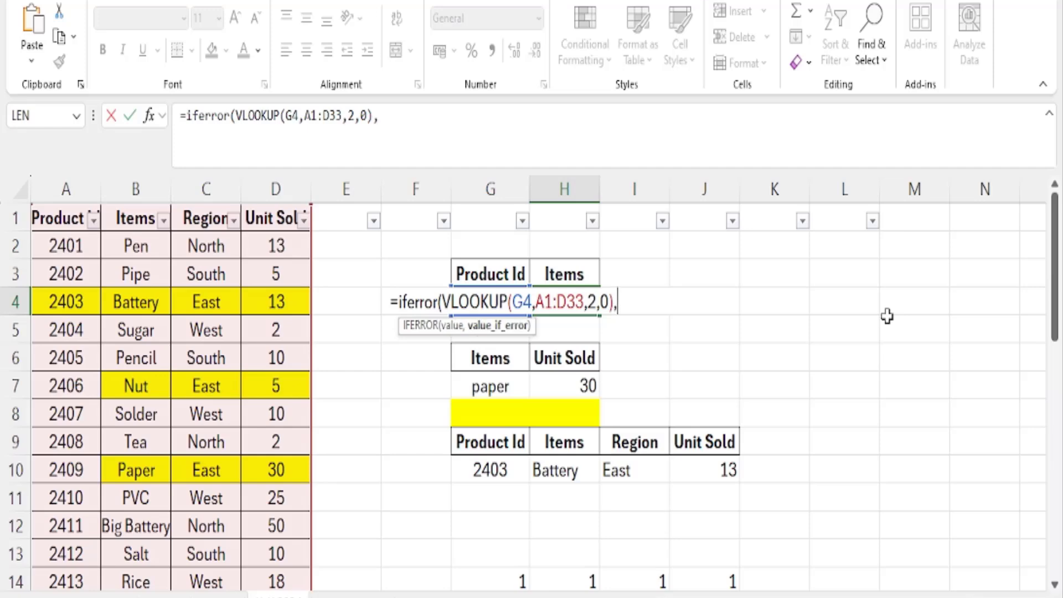
text("Not)
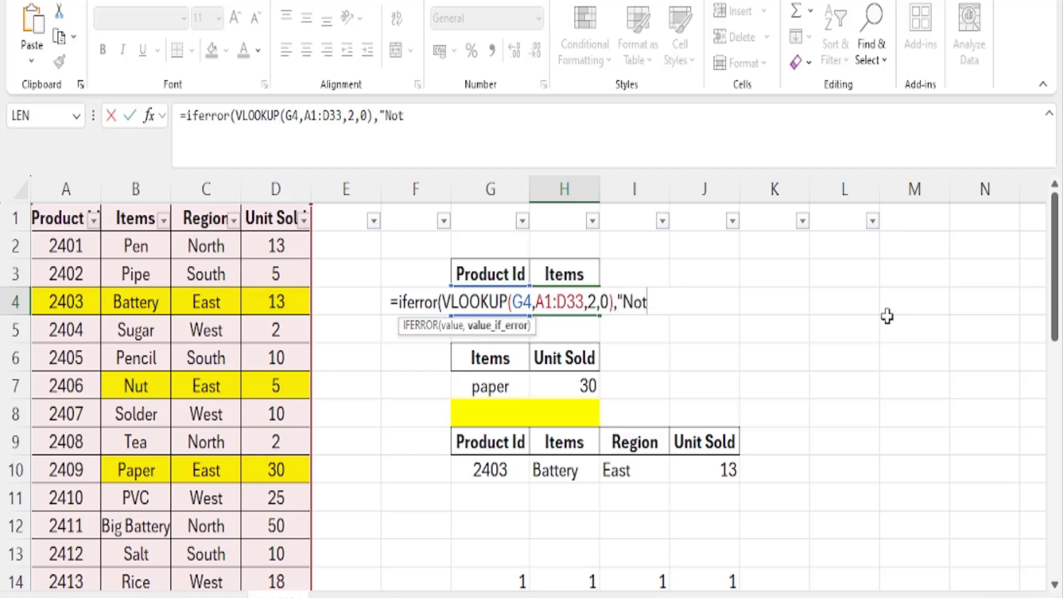
text( Found)
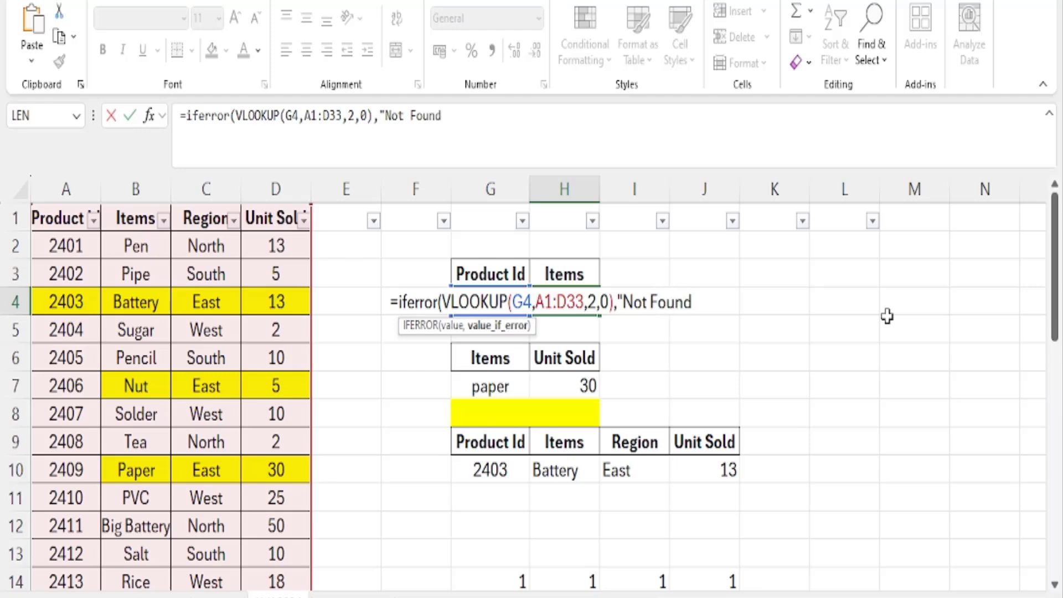
text(")
key(Return)
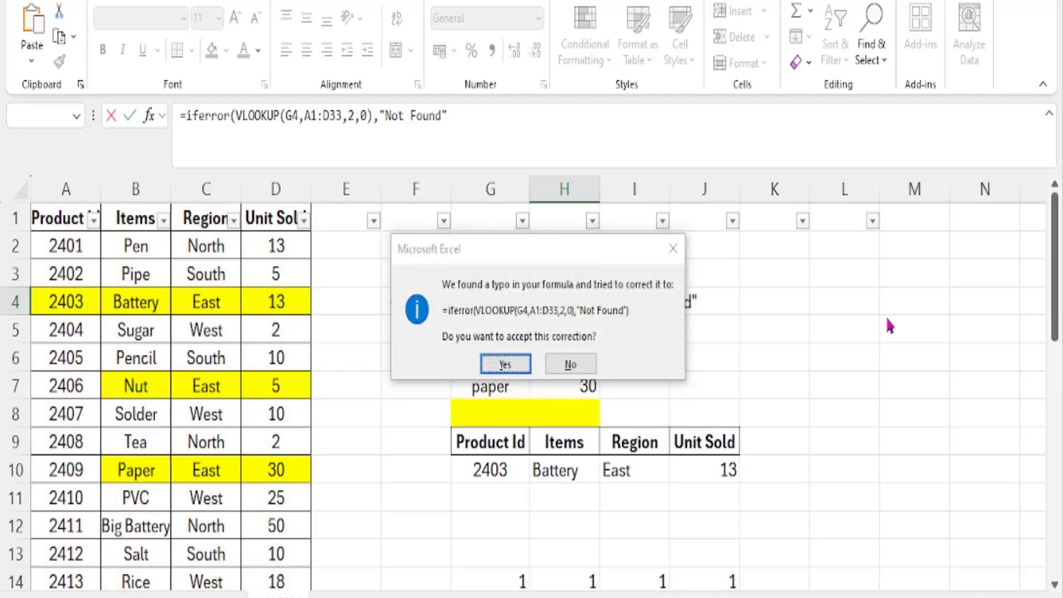
key(Escape)
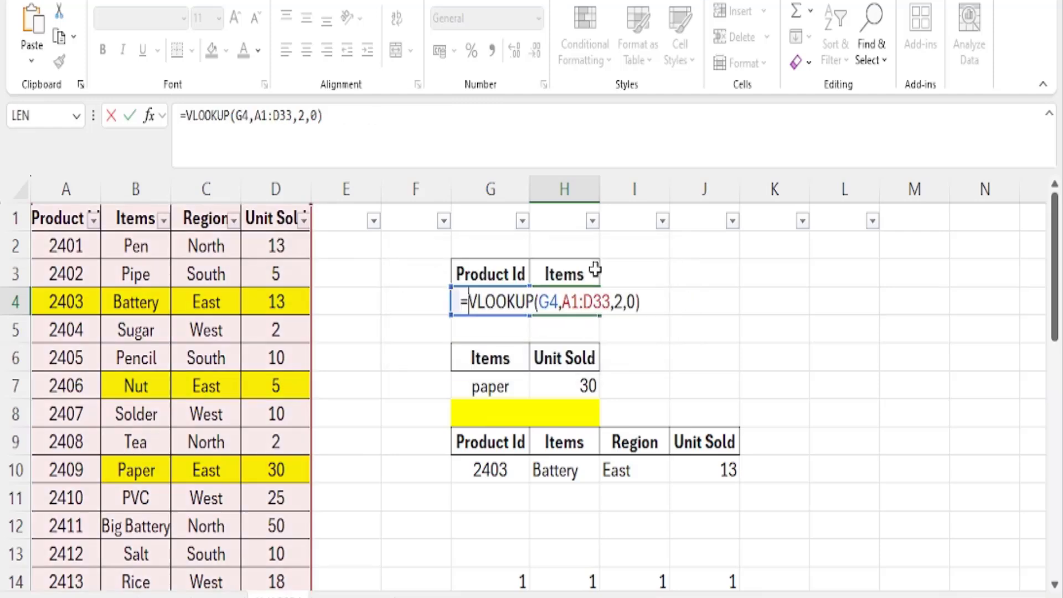
- Wrap the VLOOKUP in cell H4 in an IFERROR function that returns "Not Found" on an error
text(if)
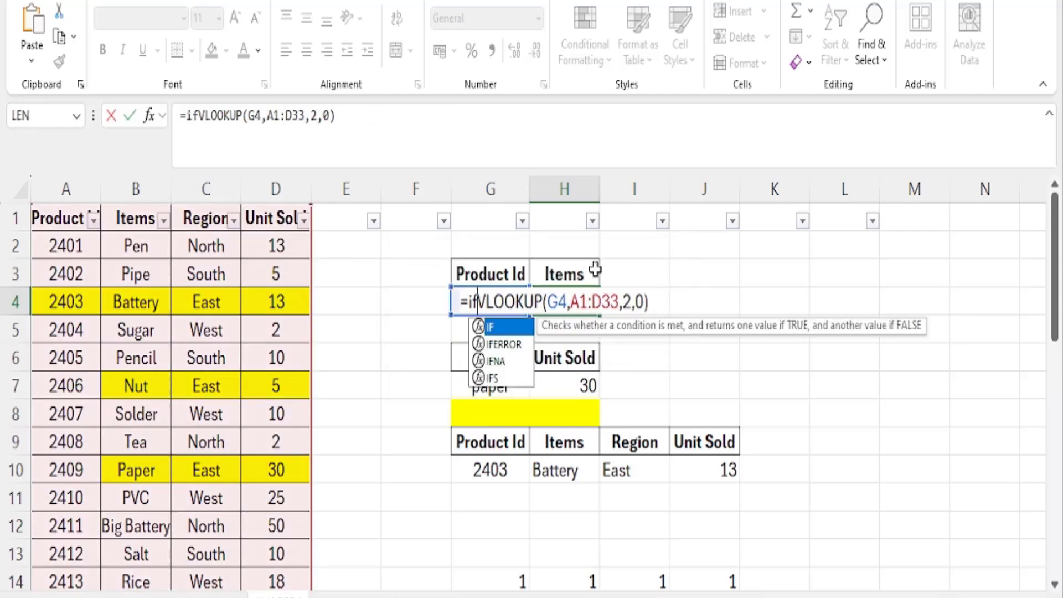
text(er)
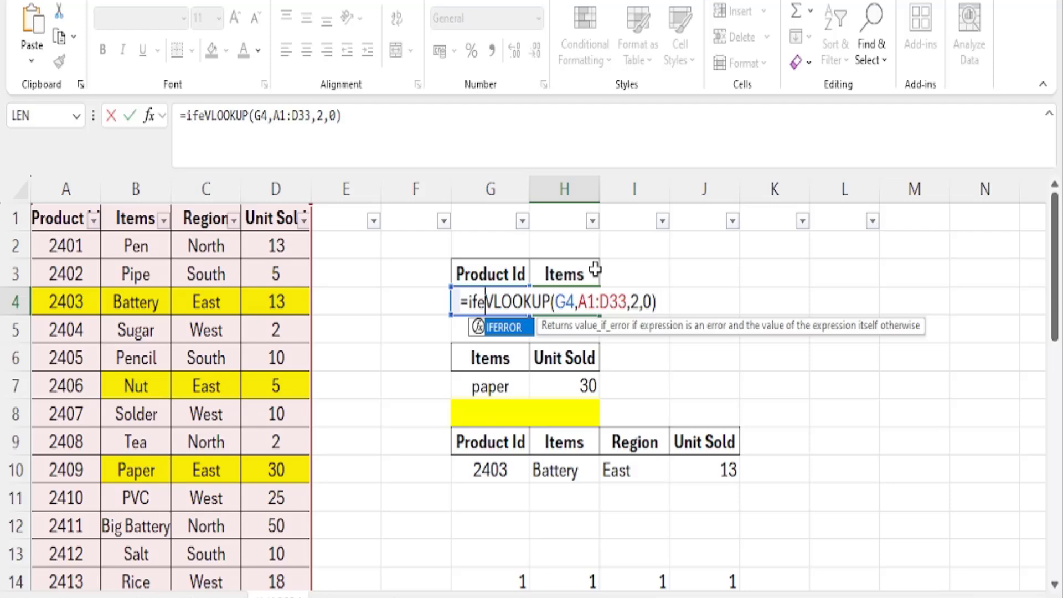
text(ror)
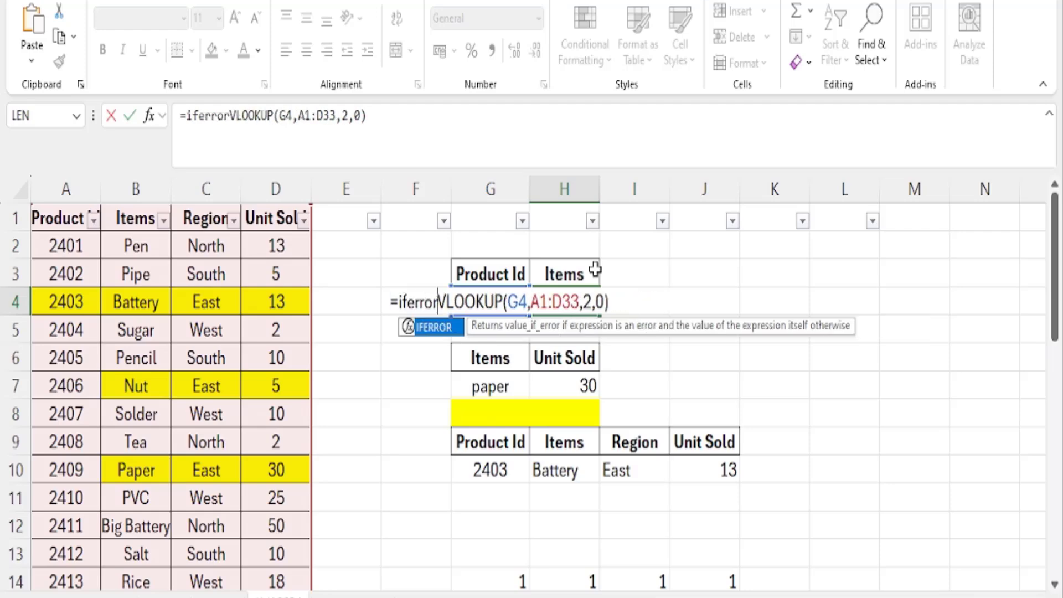
text(()
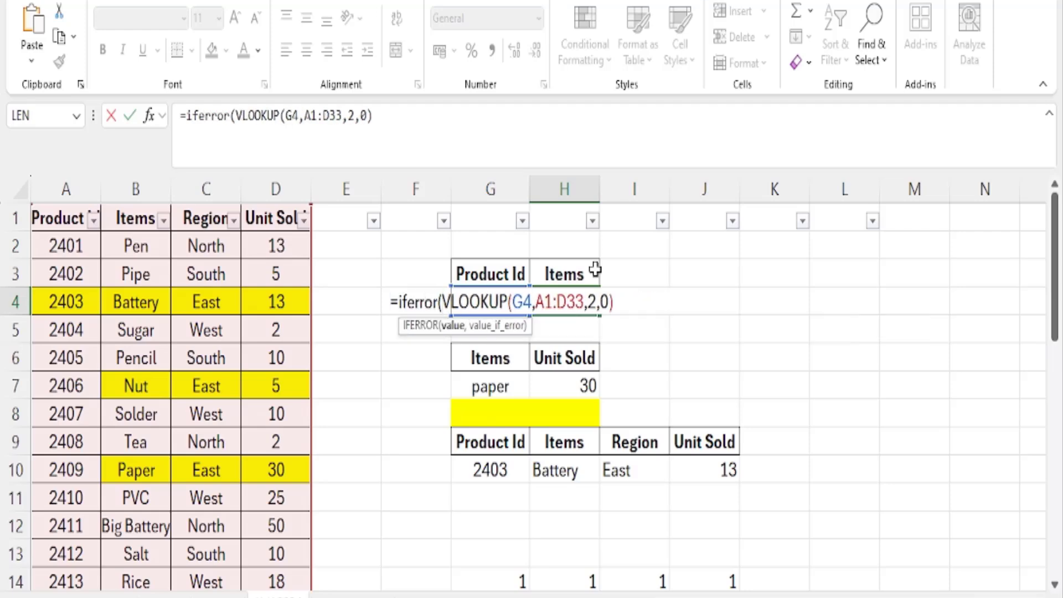
key(Right)
key(Right)
key(Right)
key(Right)
key(Right)
key(Right)
key(Right)
key(Right)
key(Right)
key(Right)
key(Right)
key(Right)
key(Right)
key(Right)
key(Right)
key(Right)
key(Right)
key(Right)
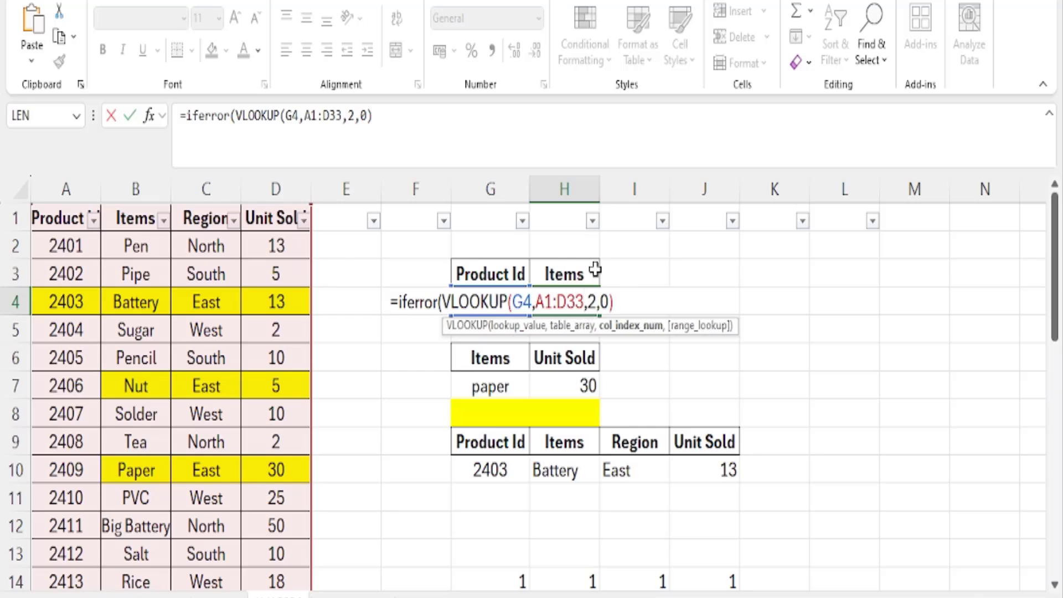
key(Right)
key(Right)
key(Right)
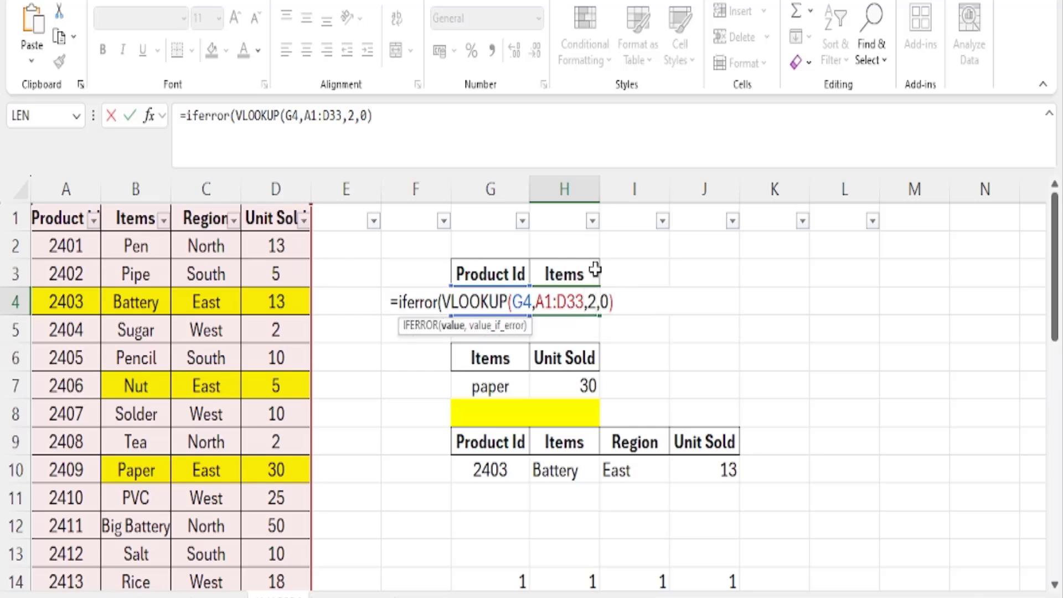
text(,"N)
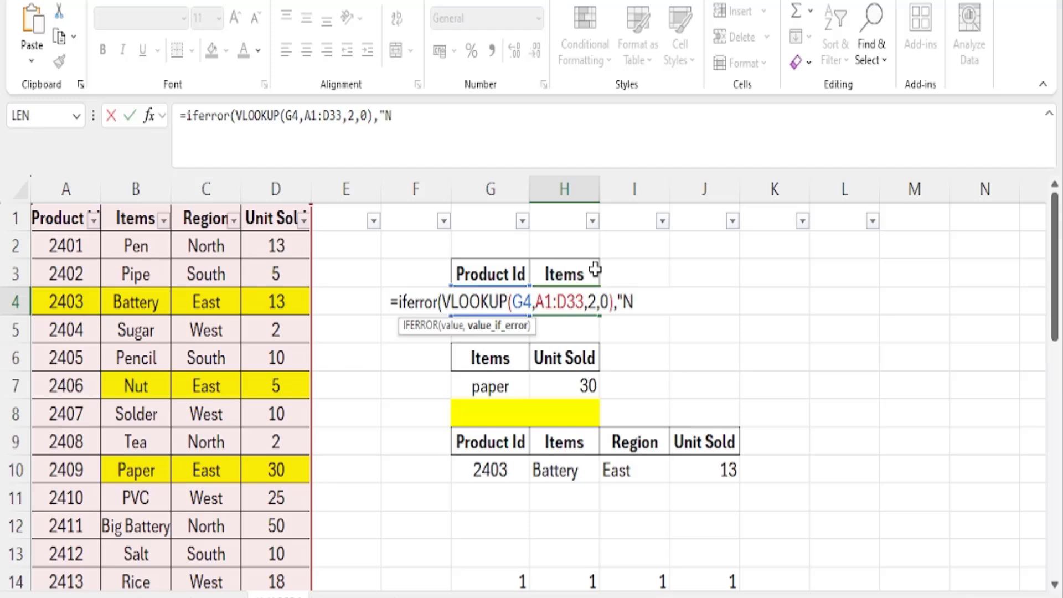
text(ot Found)
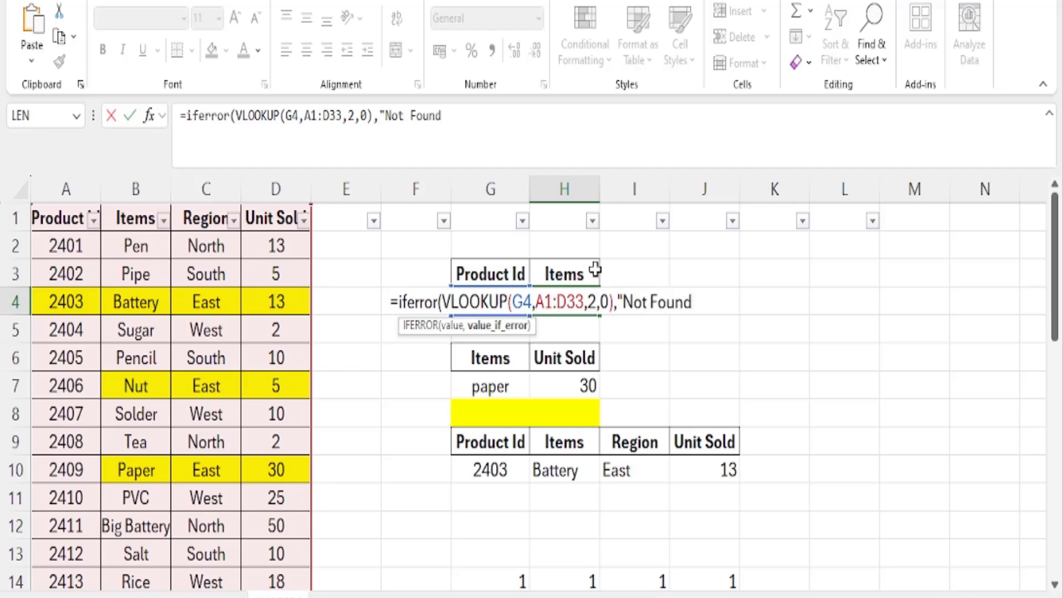
text("))
key(Return)
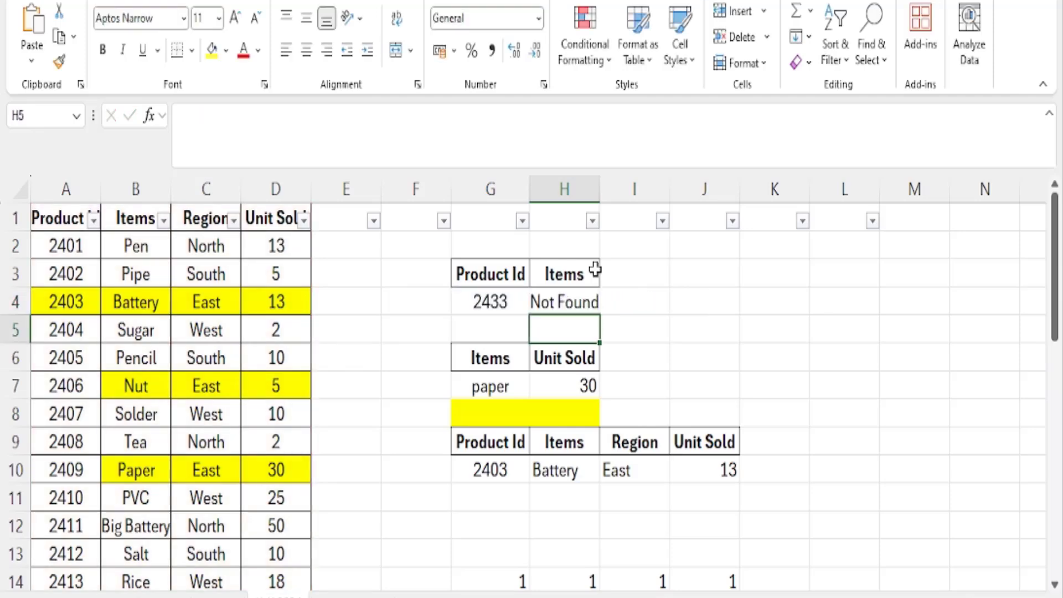
- Set the lookup product ID in cell G4 to 2410 and compare the returned item with that product's row in the source table
click(477, 301)
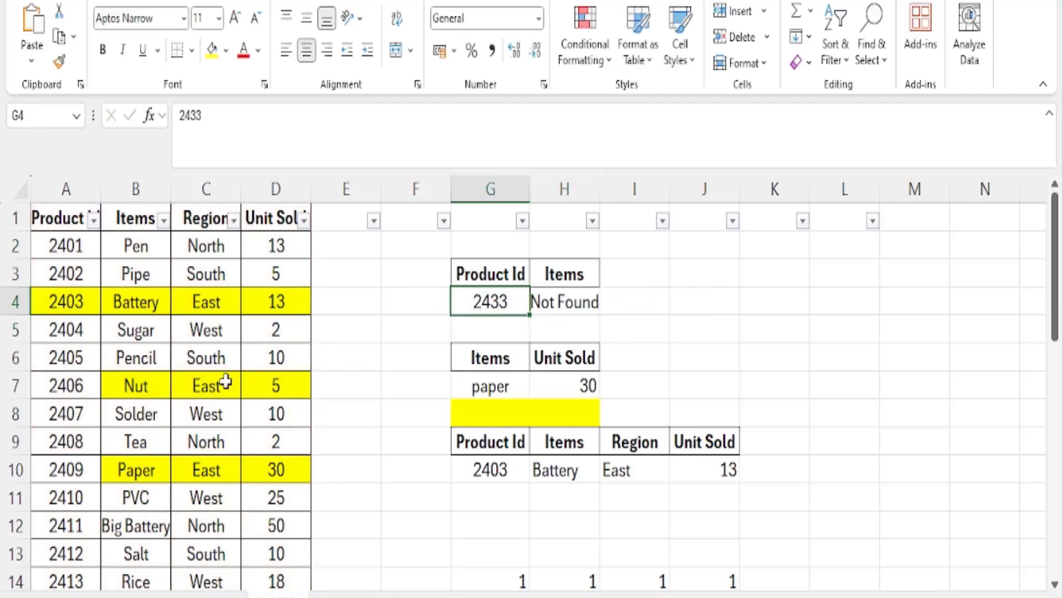
click(567, 304)
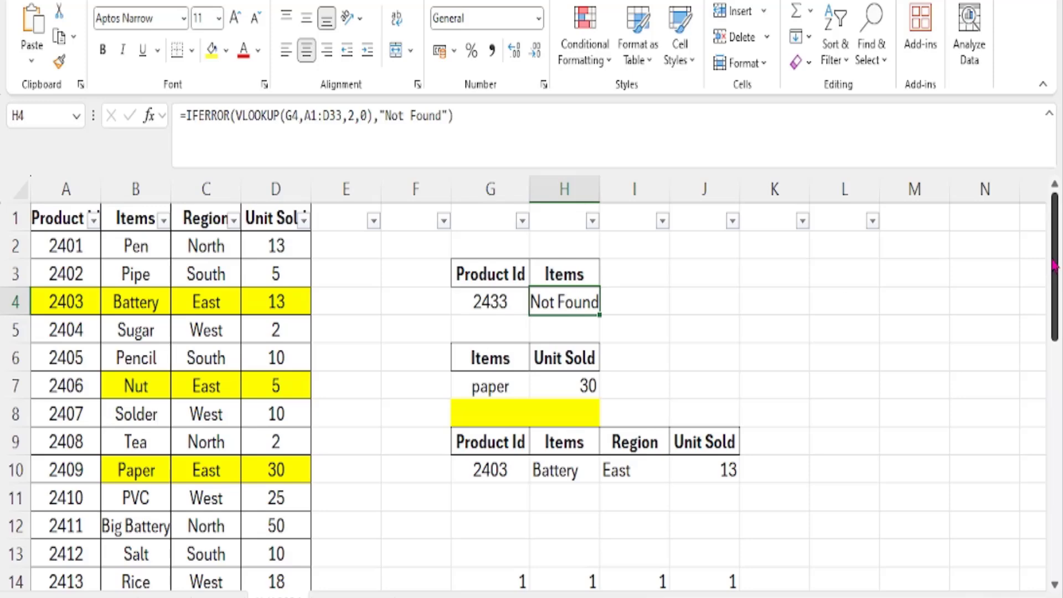
key(Left)
text(2)
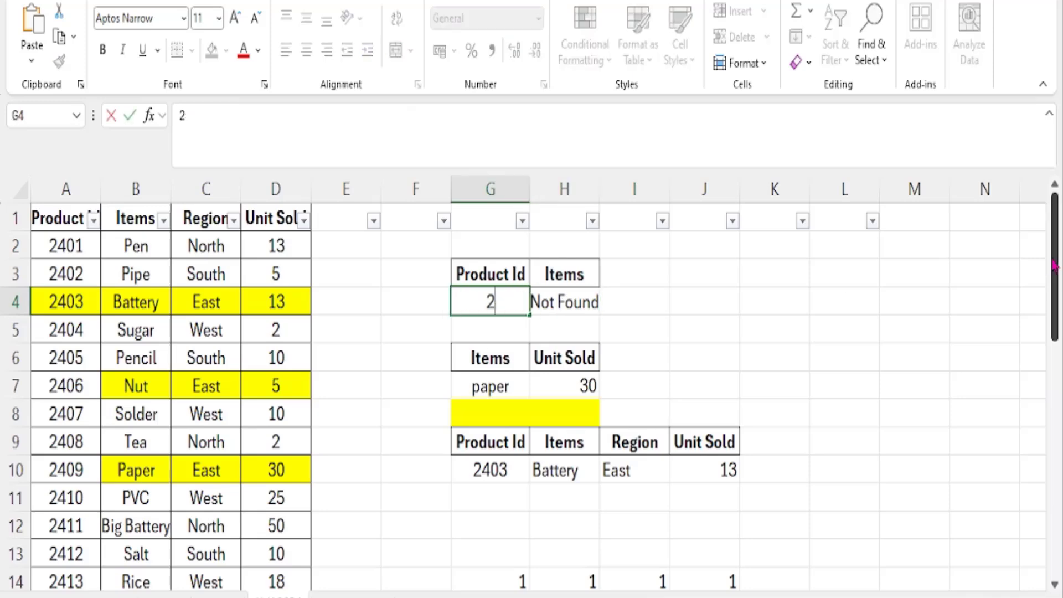
text(410)
key(Return)
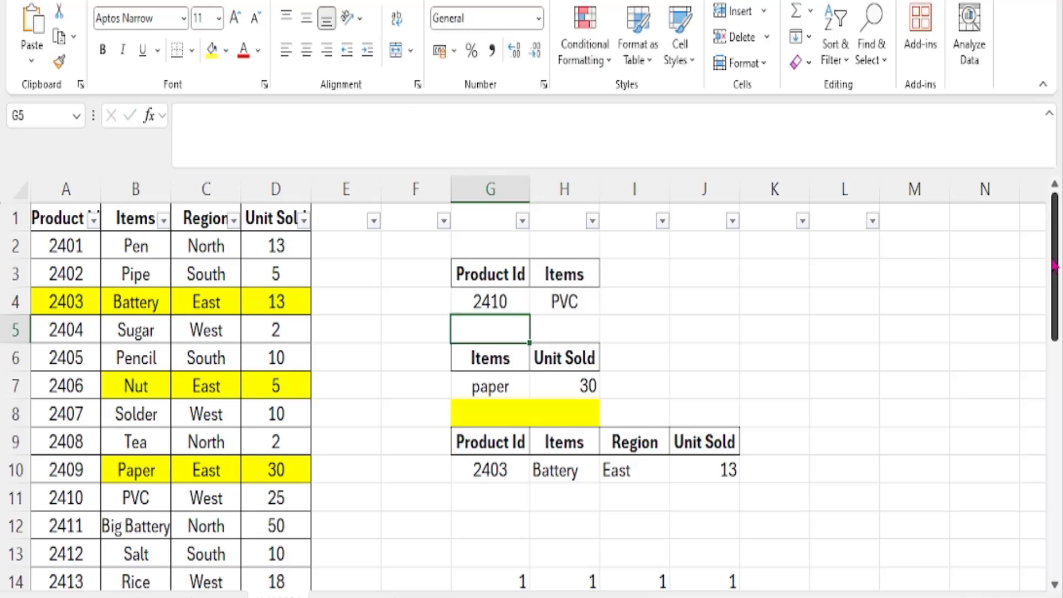
drag(77, 507, 148, 499)
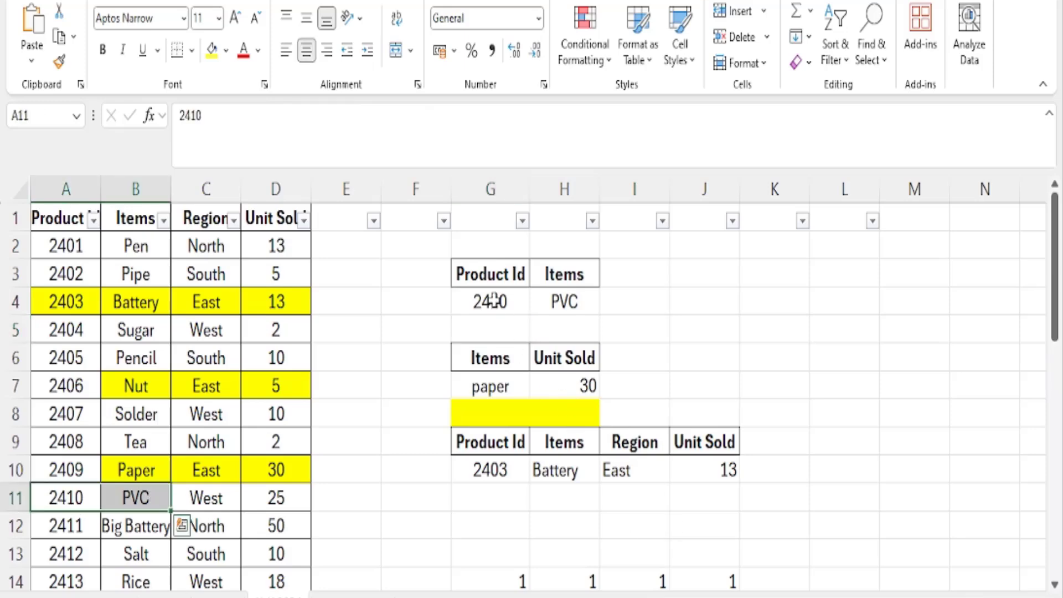
click(578, 301)
- Set the product ID in cell G4 to 24443 and check the IFERROR formula in cell H4
click(500, 306)
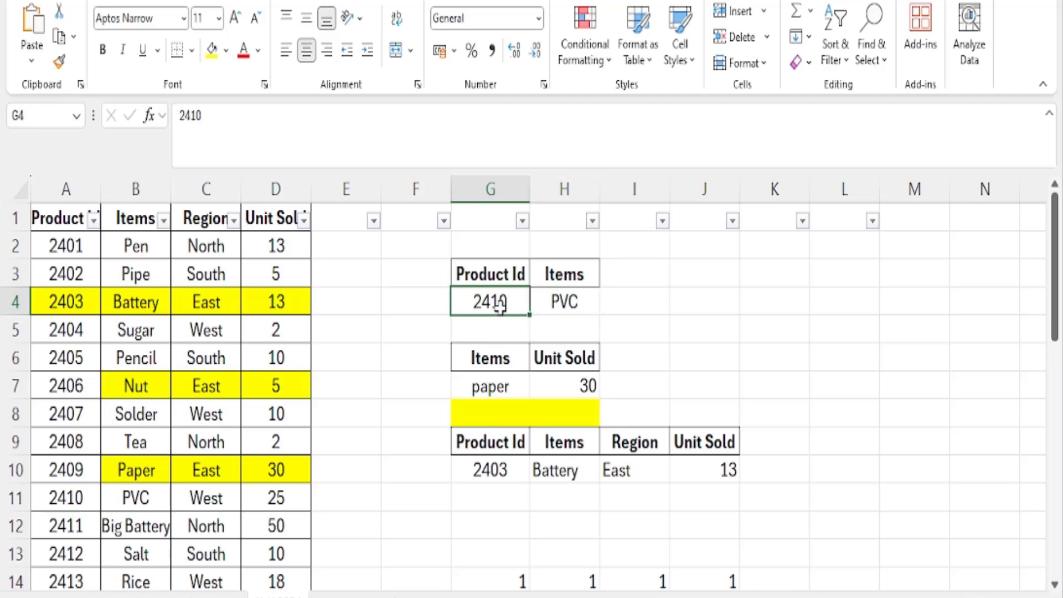
text(24443)
key(Return)
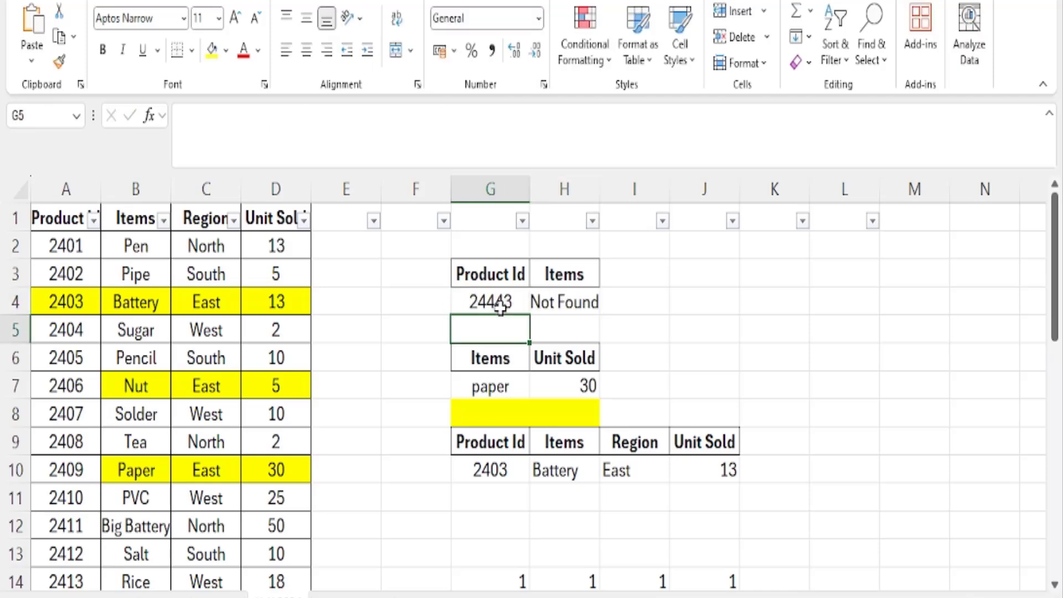
click(546, 304)
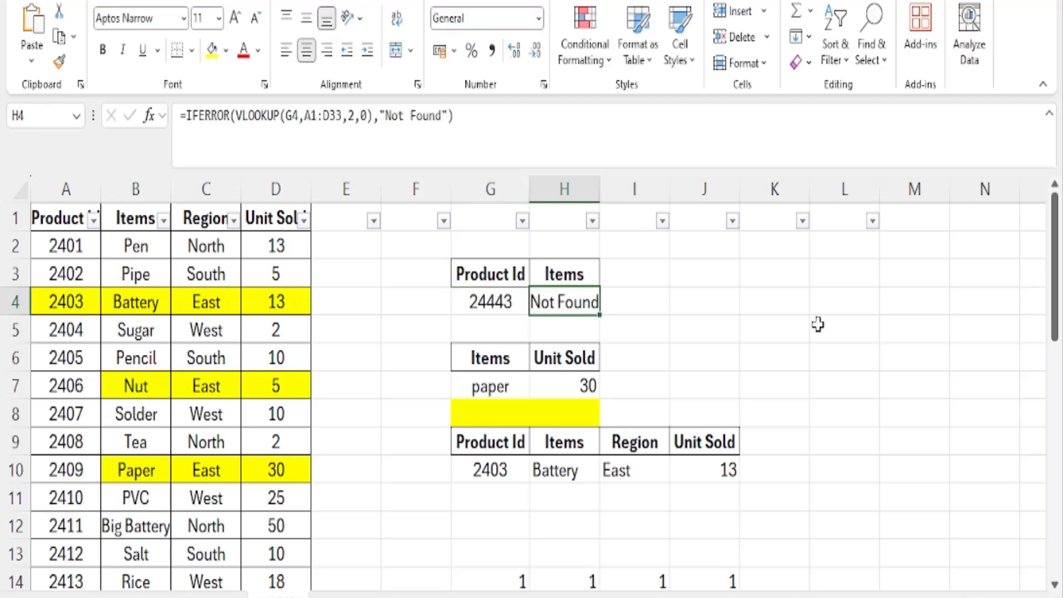
- Remove the "Not Found" text from the IFERROR formula in cell H4, leaving an empty string as its error value
double_click(586, 299)
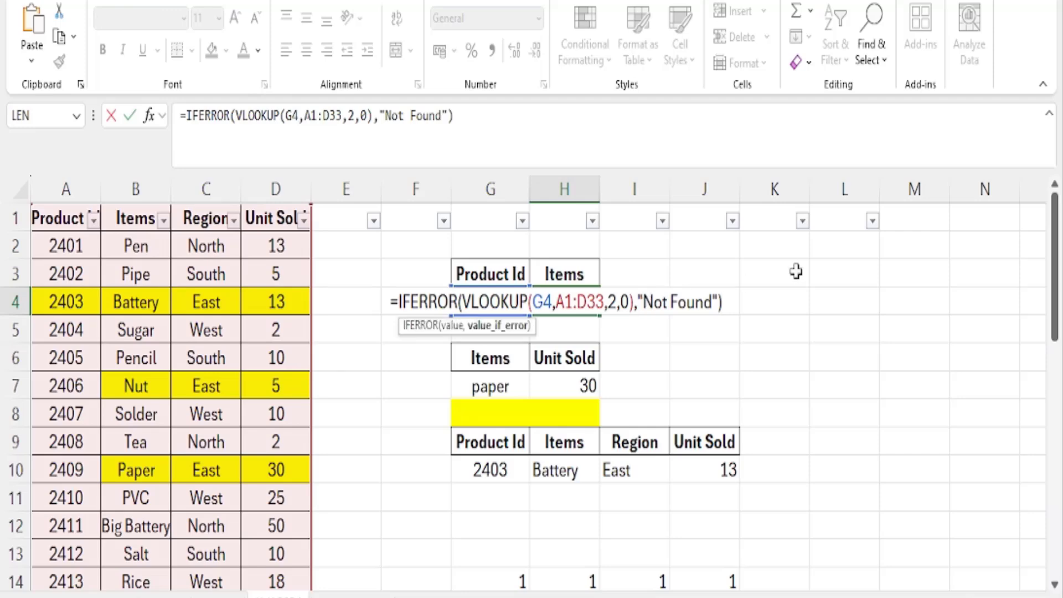
key(Delete)
key(Delete)
key(Delete)
key(Delete)
key(Delete)
key(Delete)
key(Delete)
key(Delete)
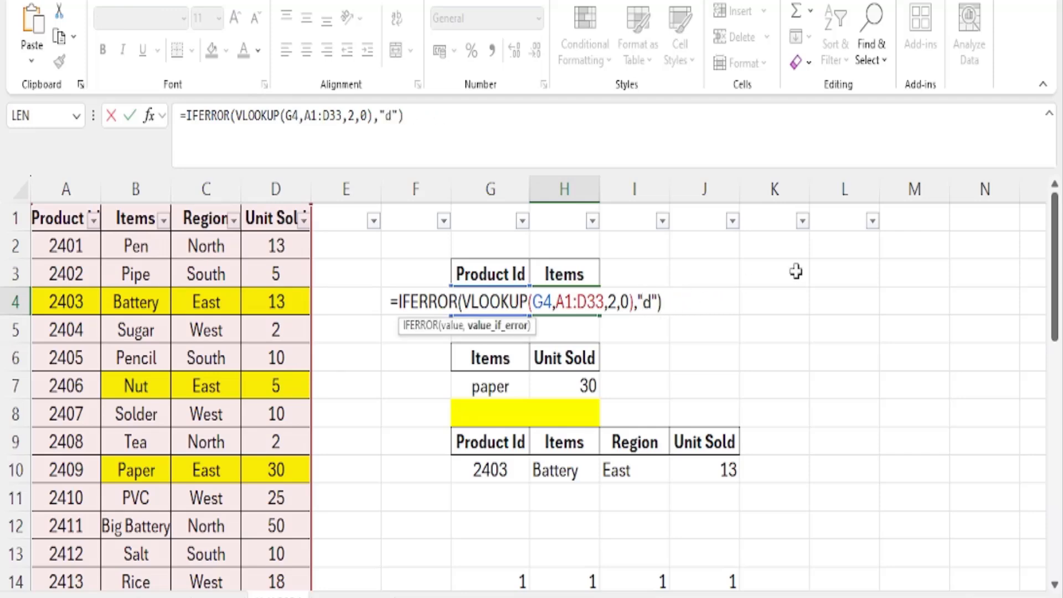
key(Delete)
key(Return)
- Test the revised formula by setting the product ID in cell G4 to 2409
key(Up)
key(Left)
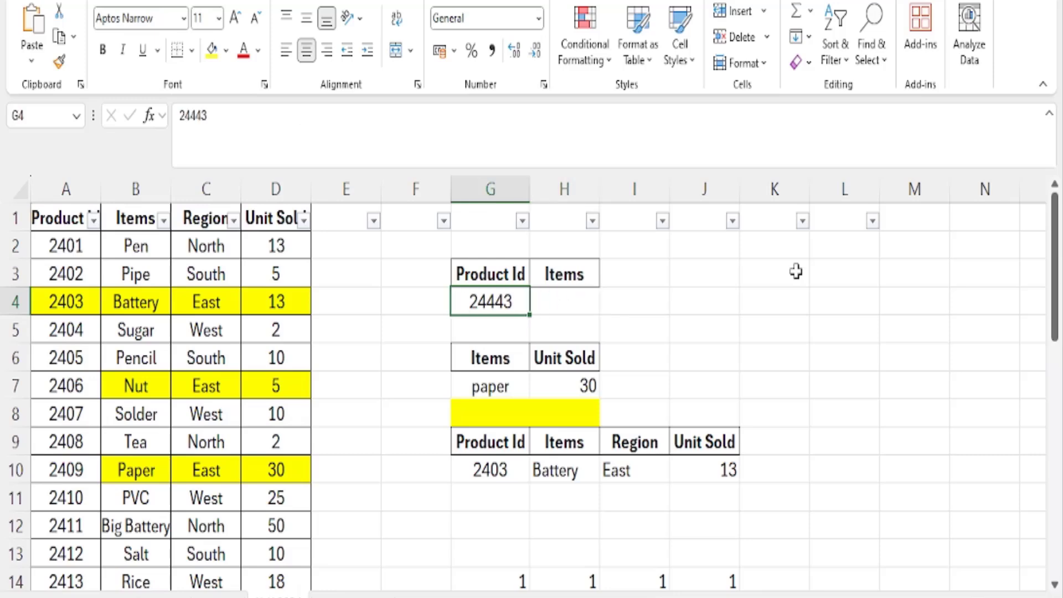
text(2409)
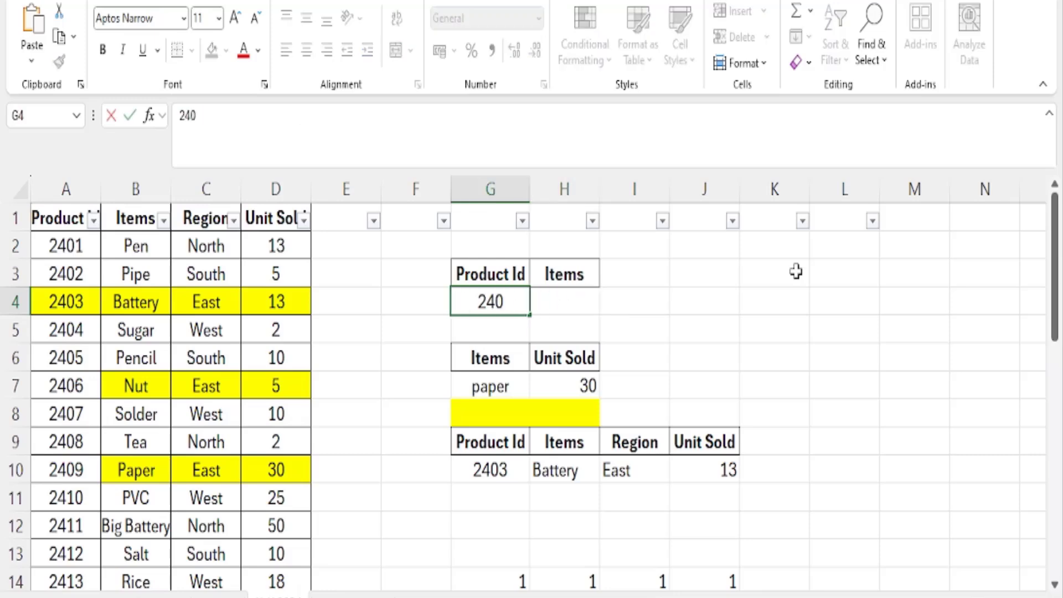
key(Return)
- Set the lookup product ID in cell G4 to 2445
key(Up)
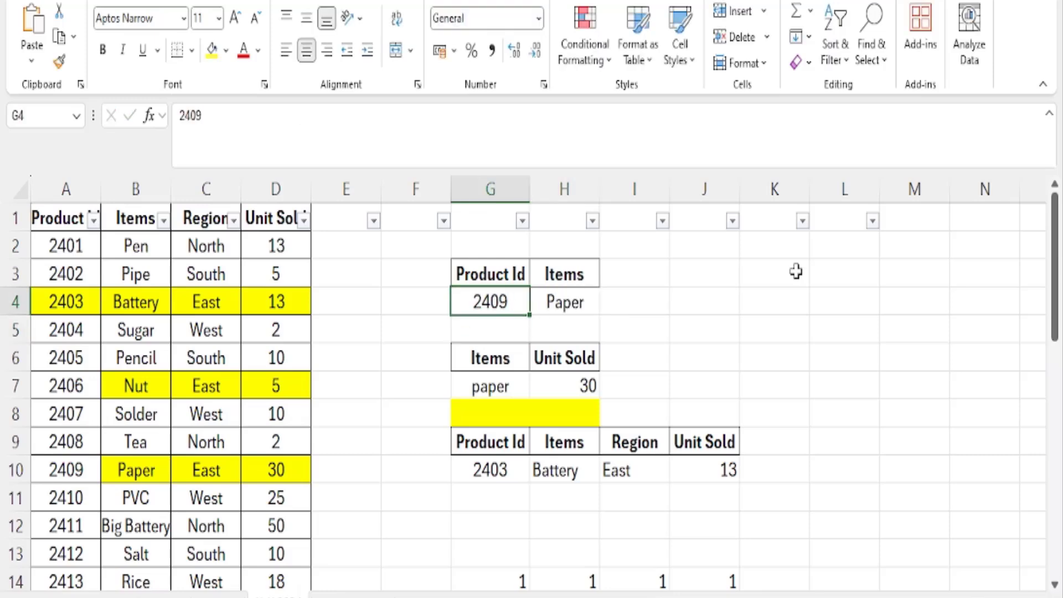
text(2445)
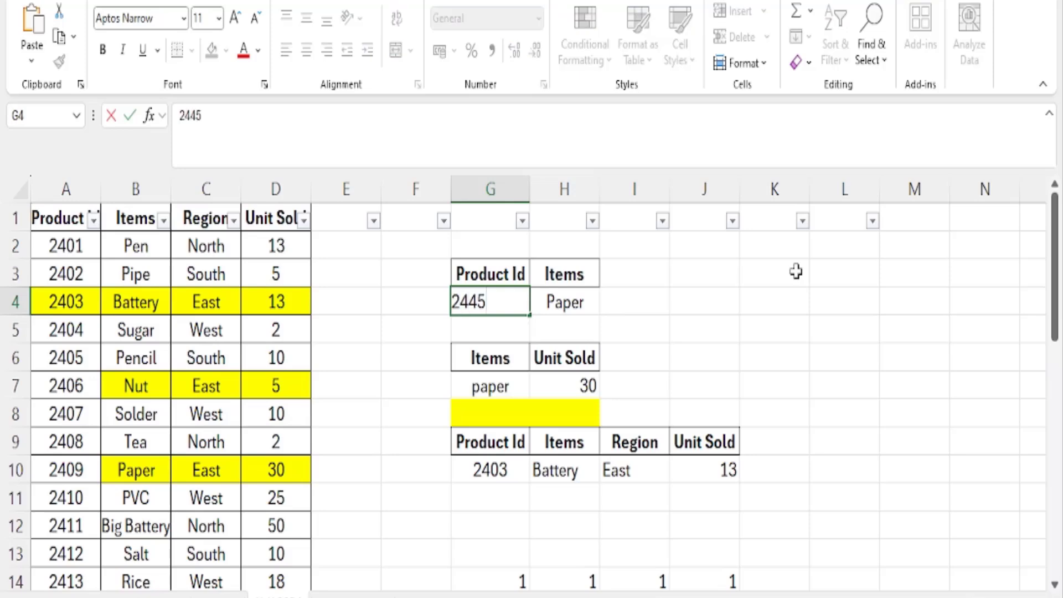
key(Return)
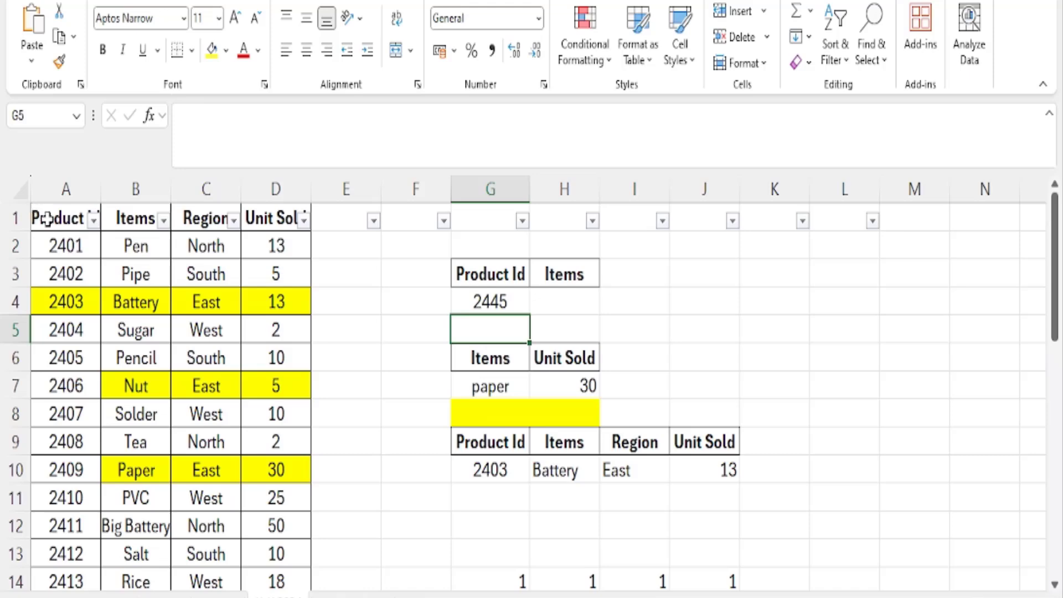
- Compare the source table's header row with the lookup headers in G9:J9 and inspect the formulas in H10 and I10
drag(47, 219, 276, 219)
drag(490, 442, 672, 428)
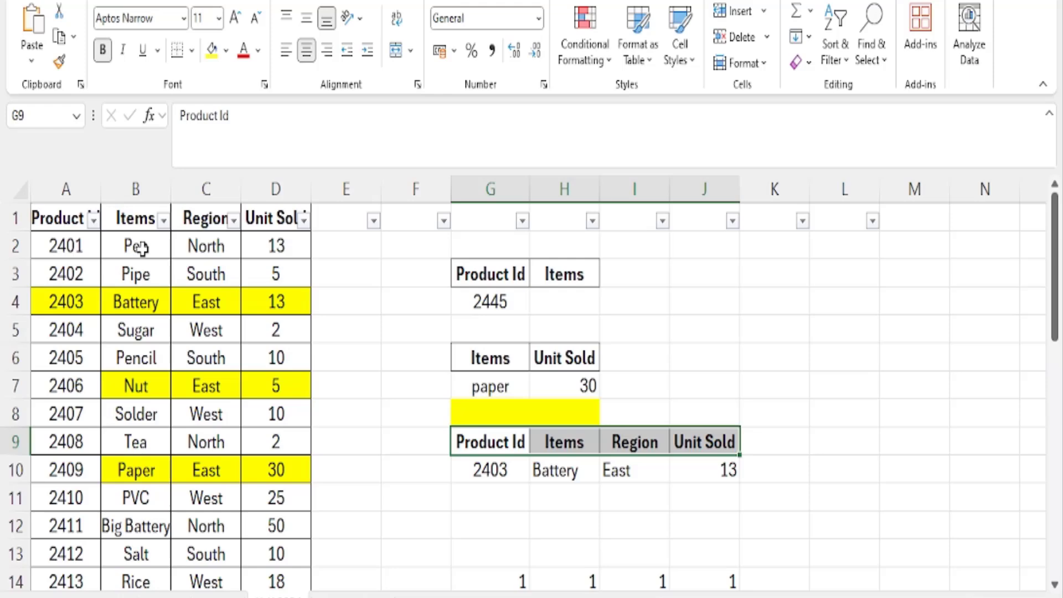
drag(72, 209, 889, 224)
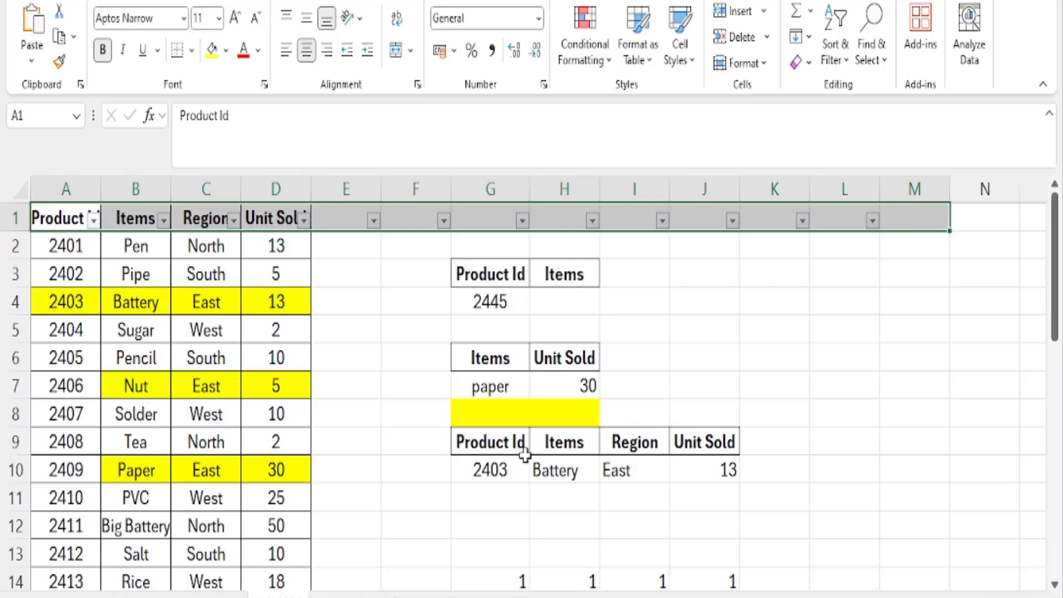
click(543, 472)
click(623, 470)
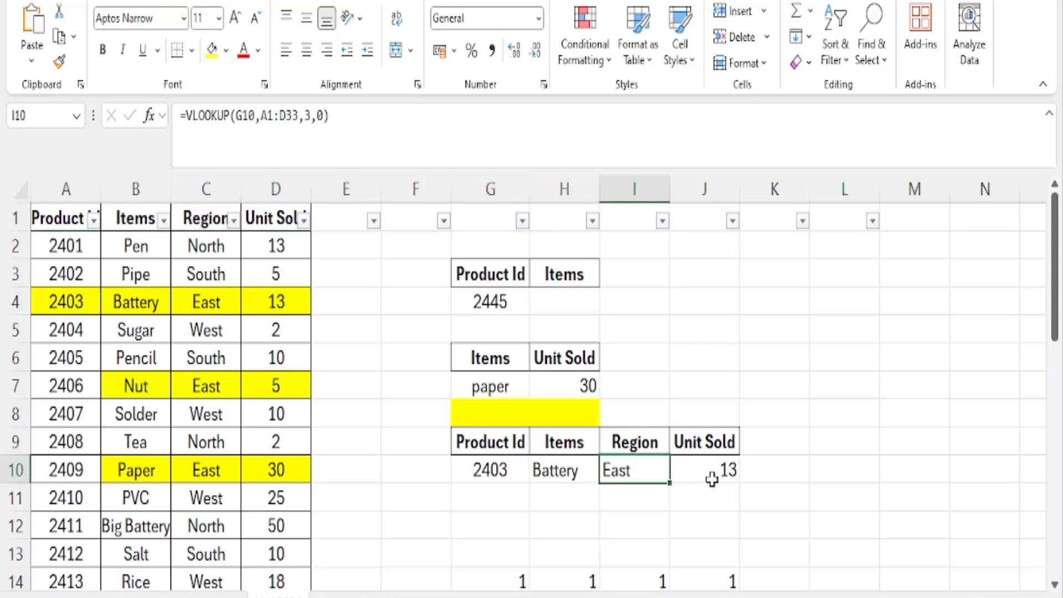
- Check the Unit Sold formula in J10, and fill the VLOOKUP formula from H10 across to J10
click(727, 469)
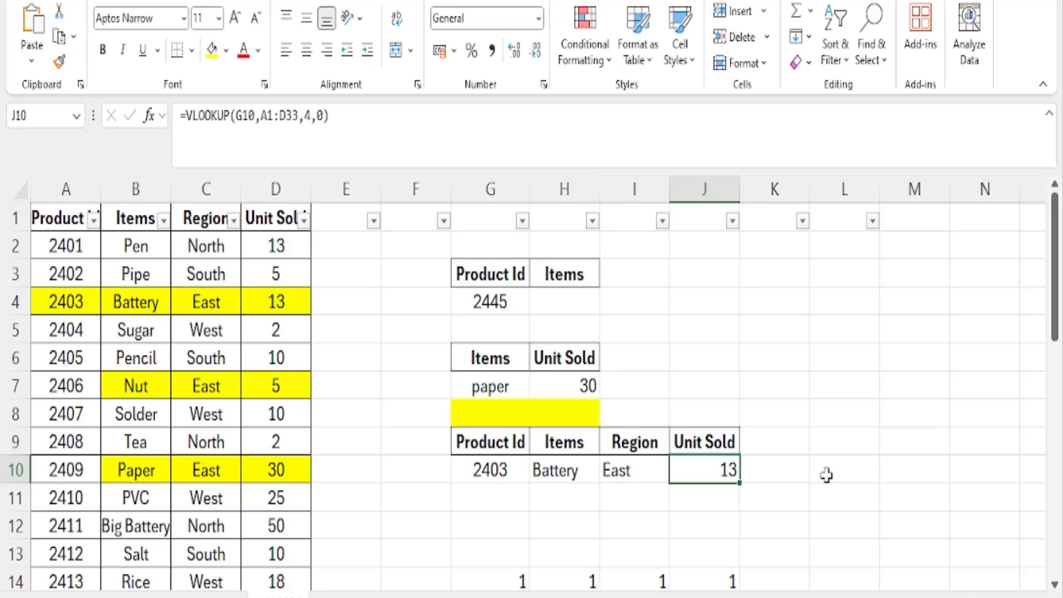
click(559, 469)
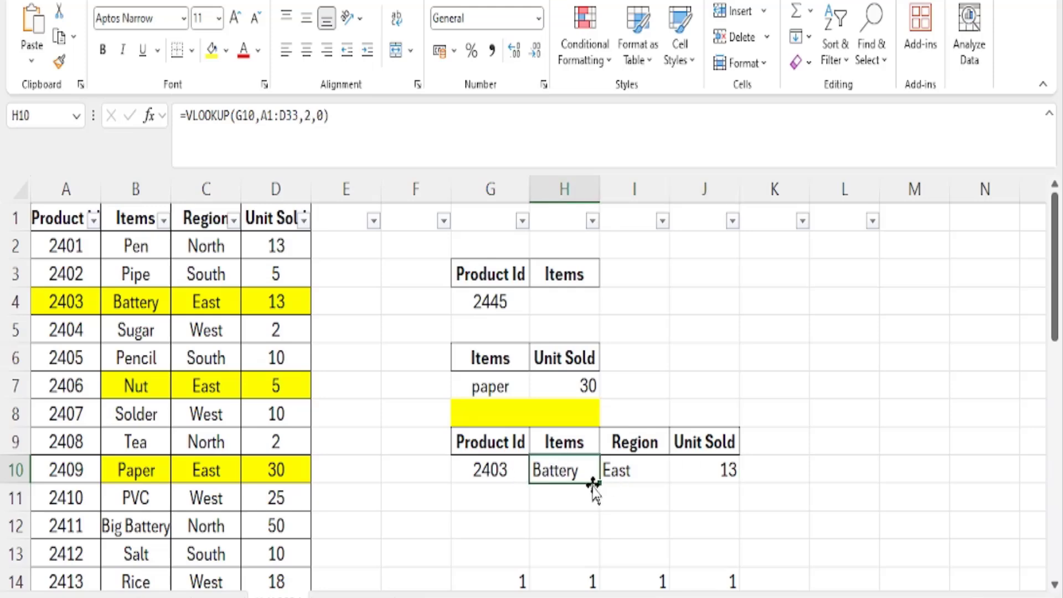
drag(602, 483, 736, 482)
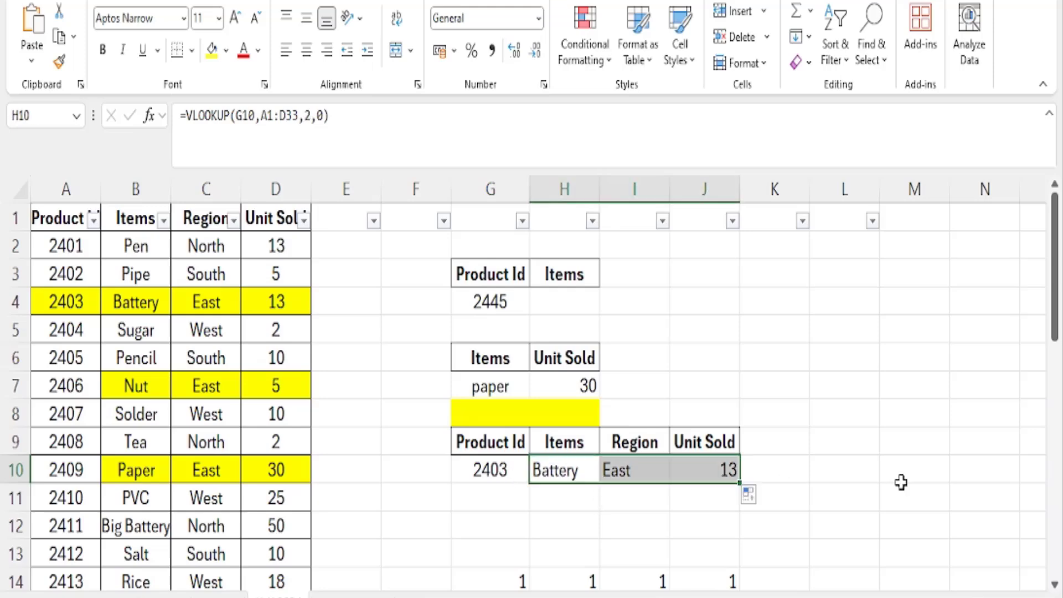
click(834, 460)
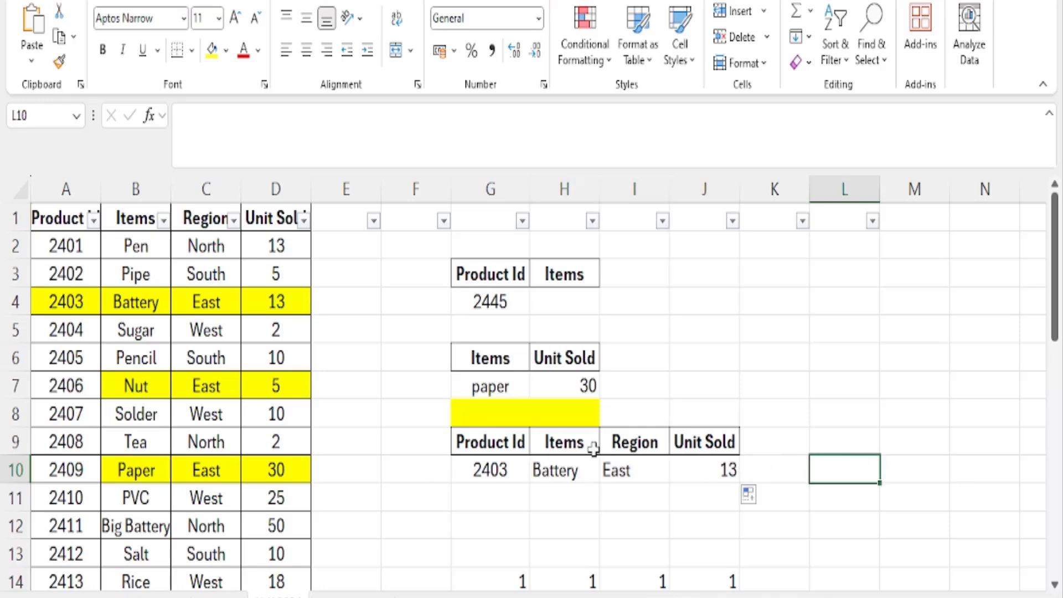
- Inspect the COLUMNS formula in cell H14 and the cell it references
scroll(750, 403, down, 2)
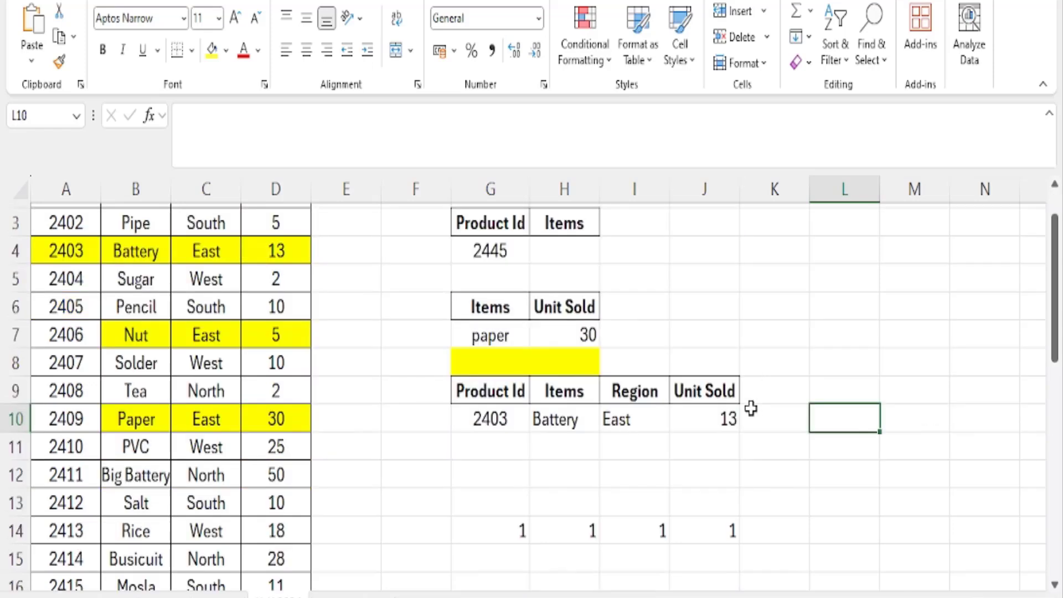
scroll(758, 404, up, 1)
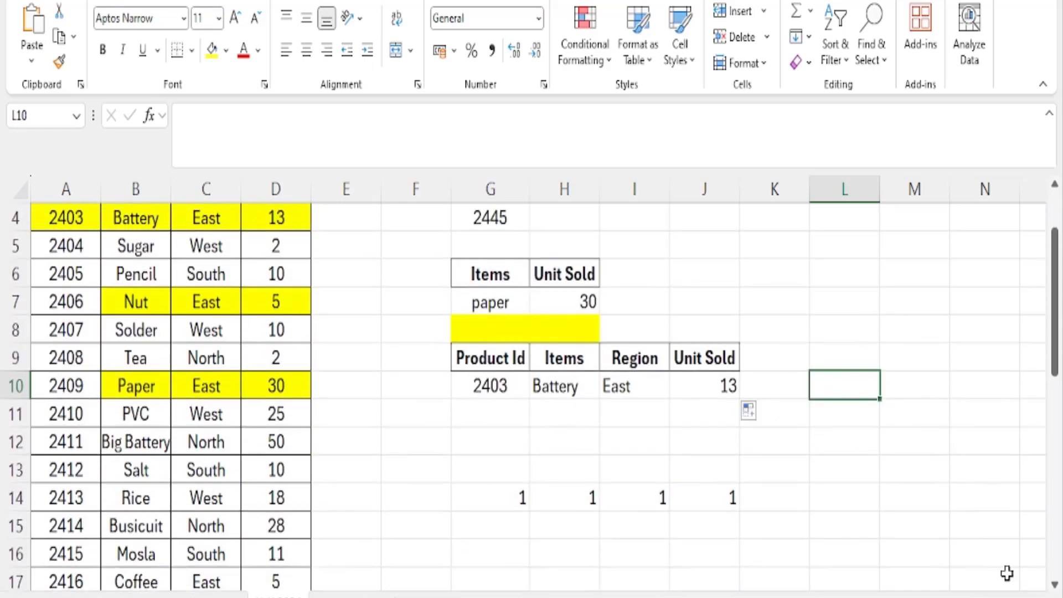
ctrl+scroll(777, 570, up, 1)
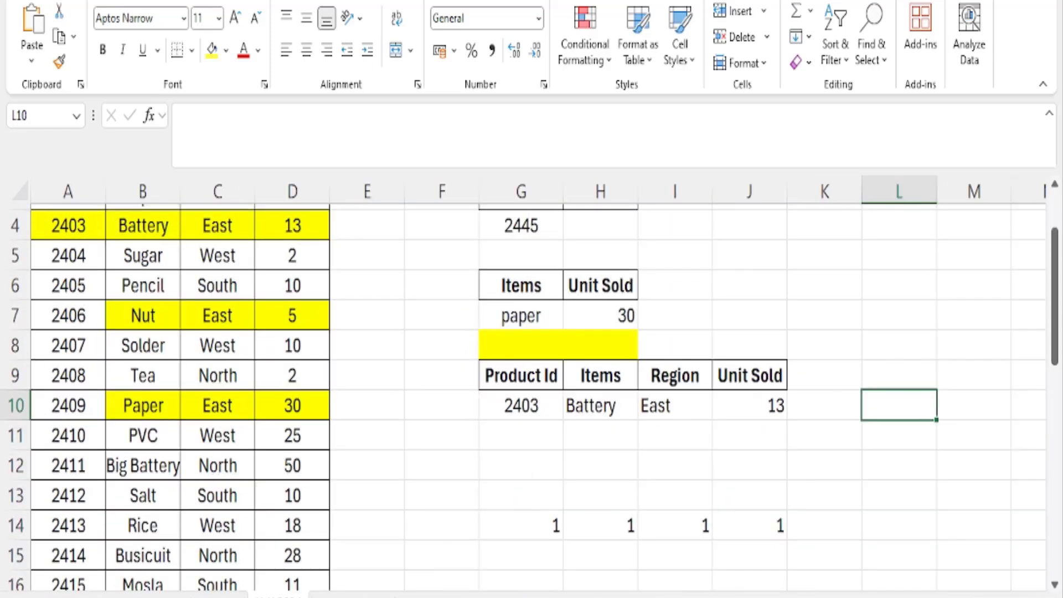
click(564, 532)
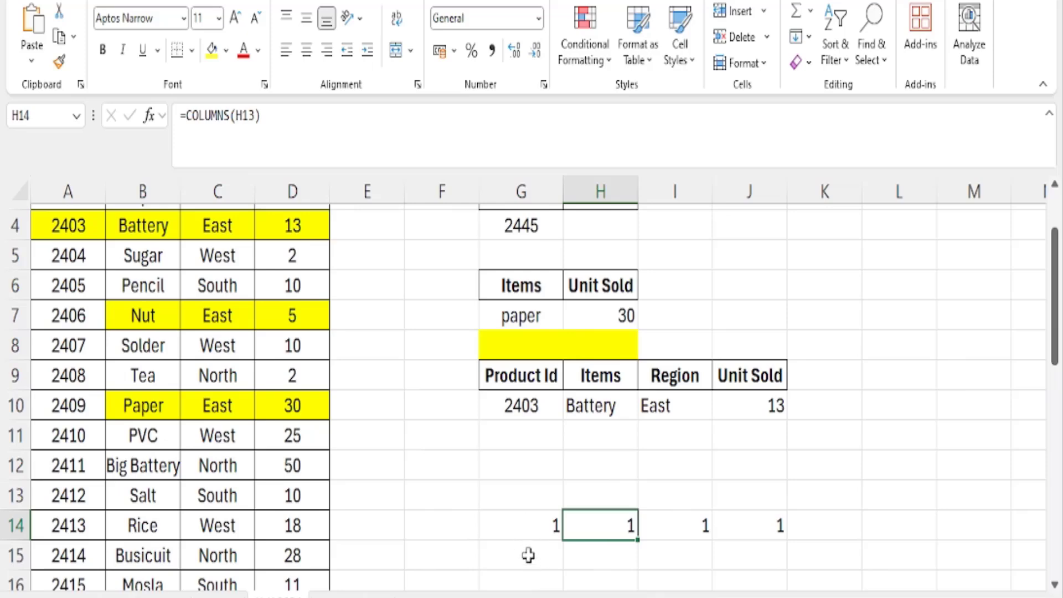
key(F2)
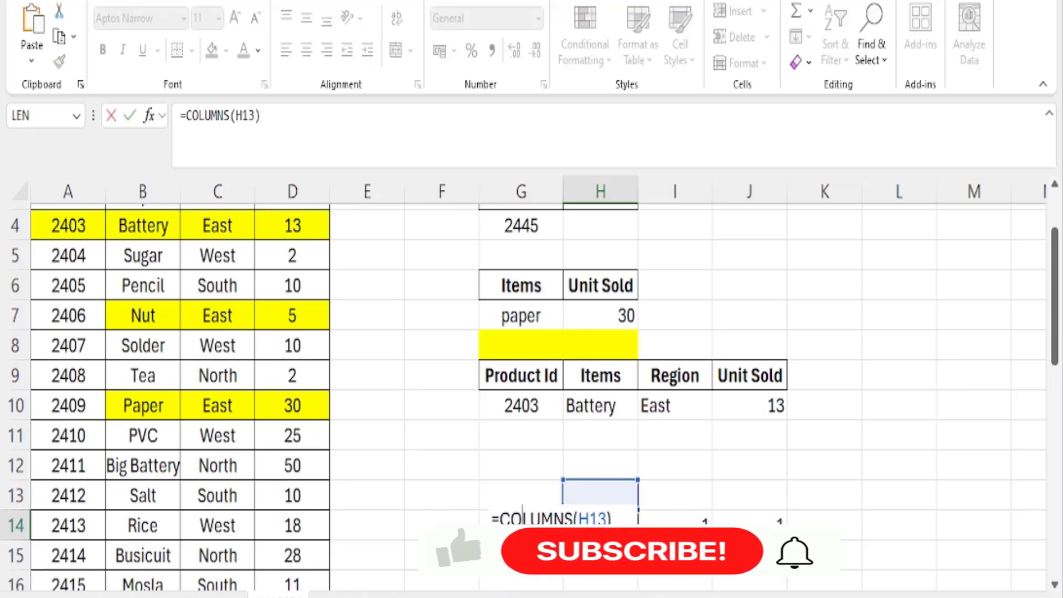
key(ctrl+Return)
key(F2)
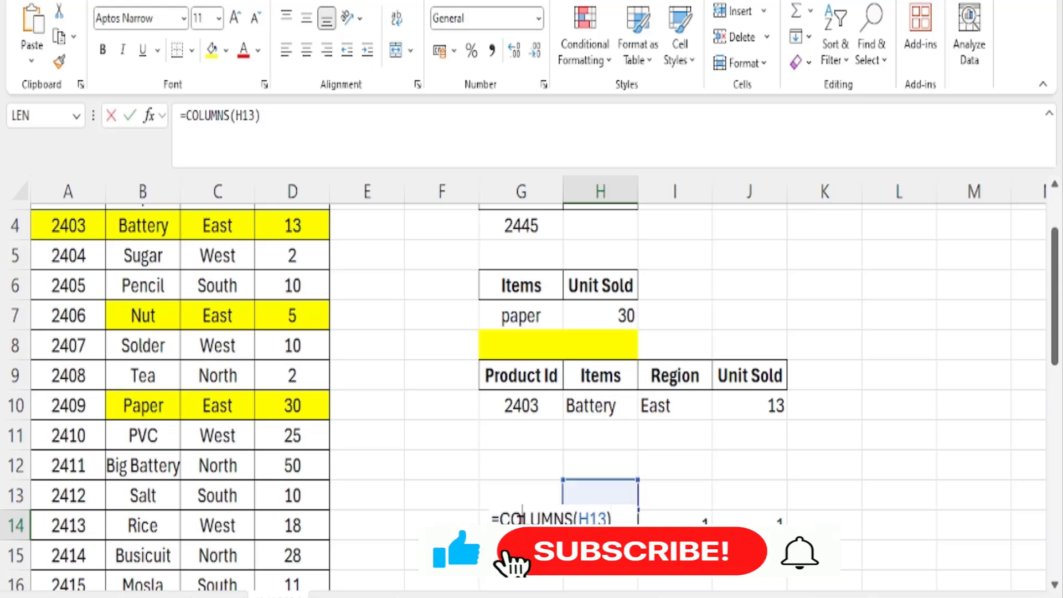
key(ctrl+Return)
- Enter the formula =COLUMNS(G14:H14) in cell G15
key(Down)
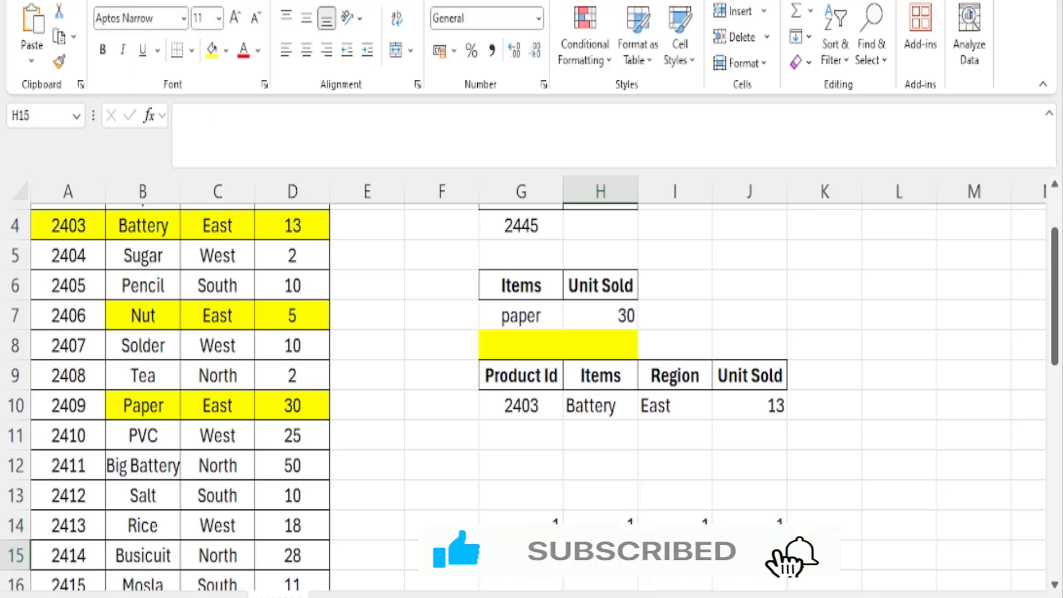
key(Down)
key(Up)
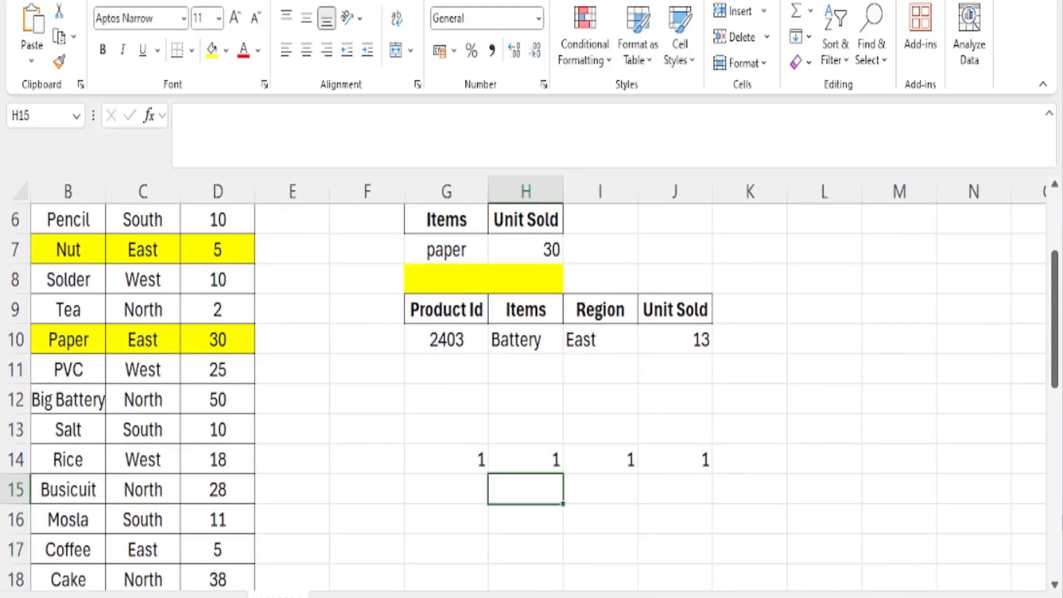
key(Left)
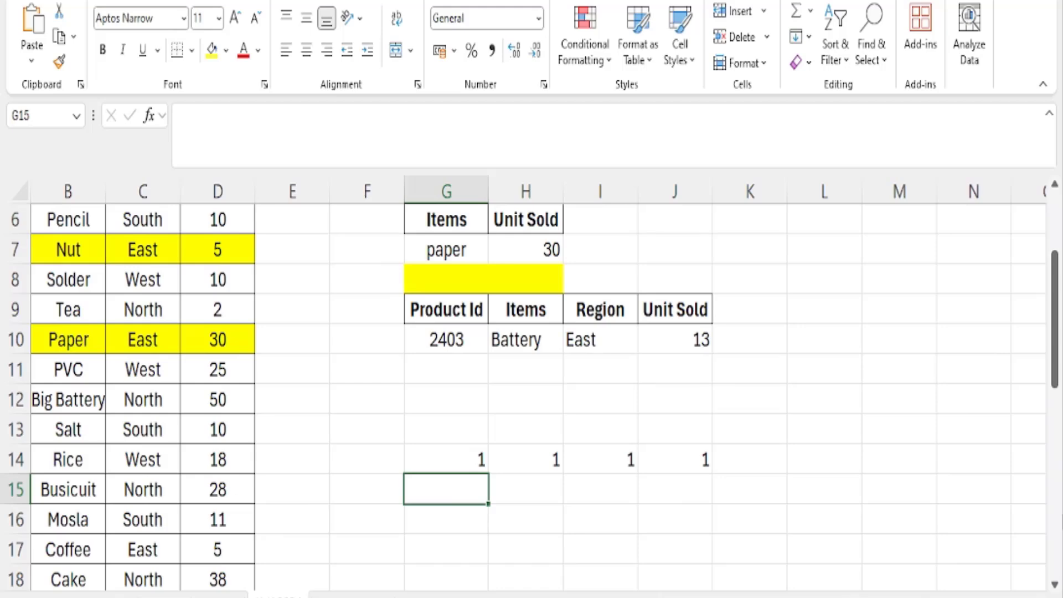
text(=)
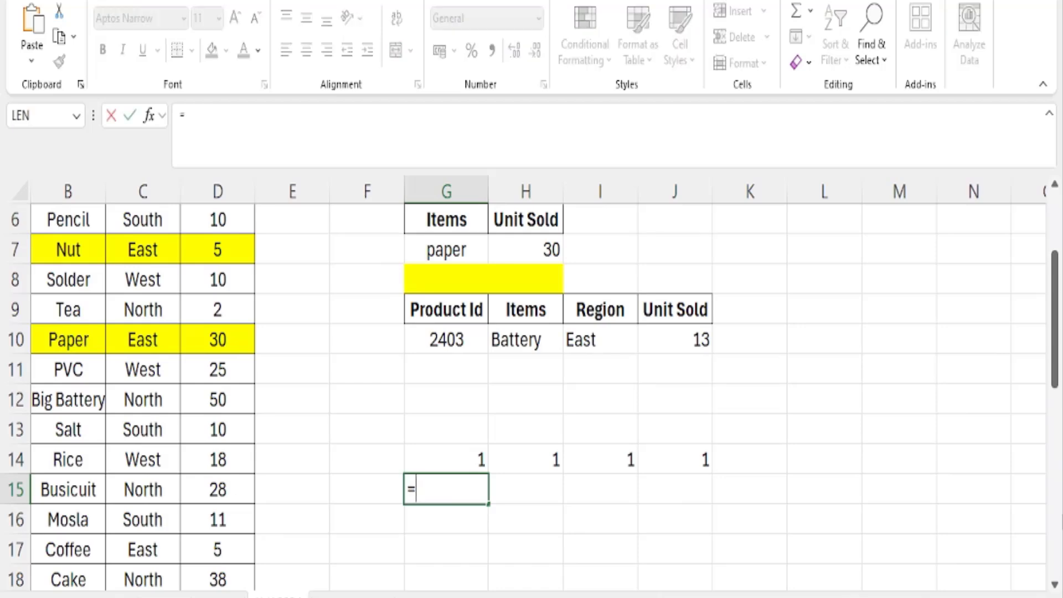
text(COLUMNS)
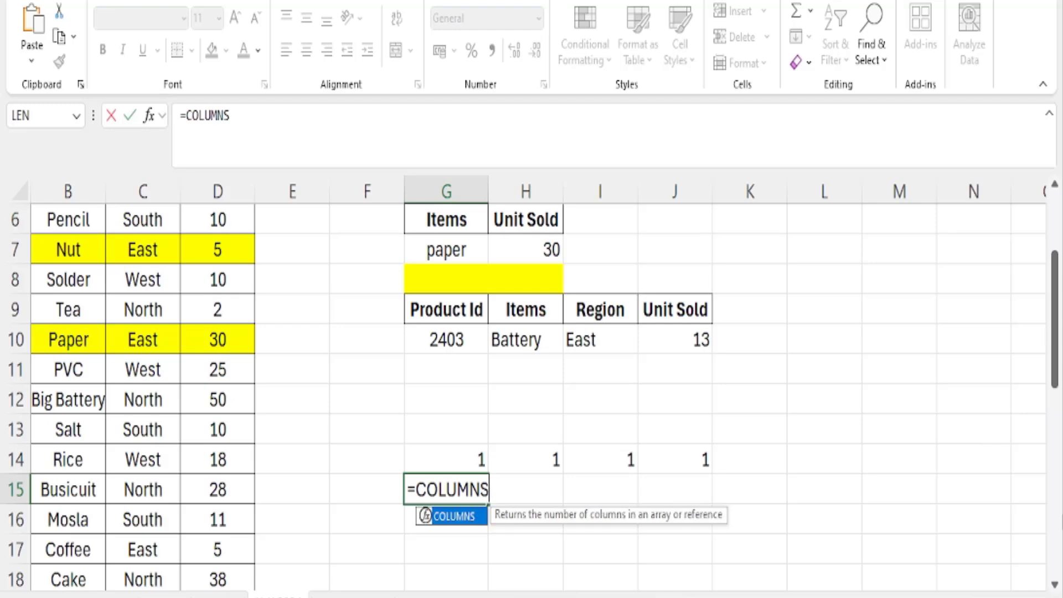
text(()
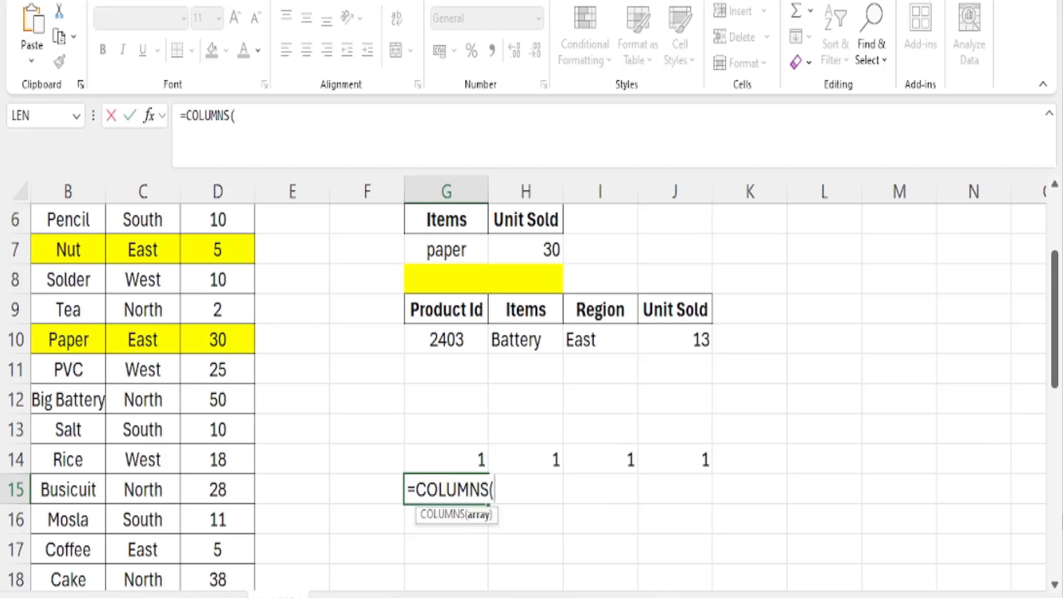
drag(437, 463, 533, 457)
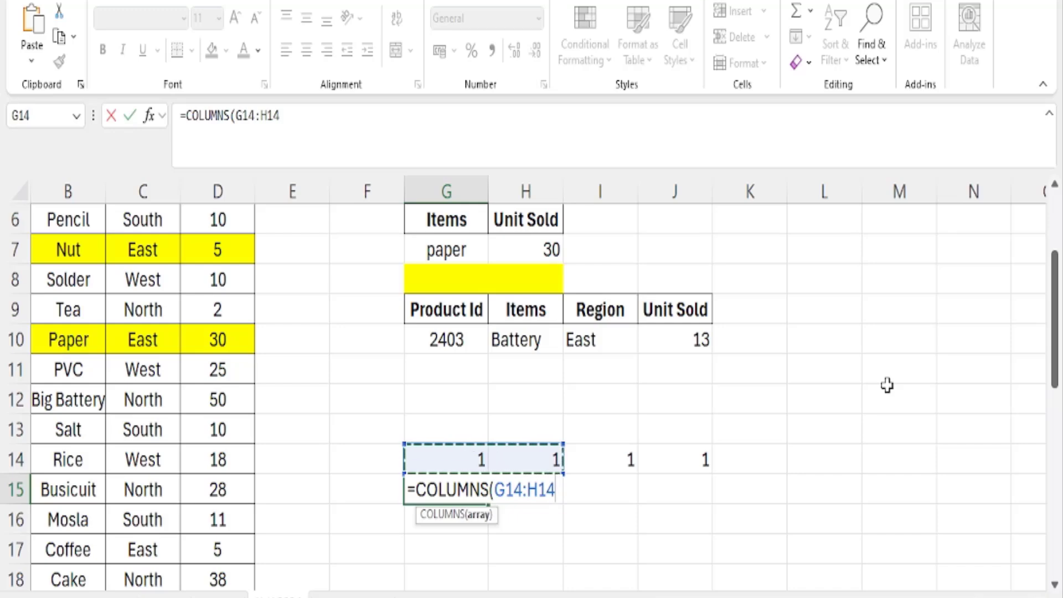
text())
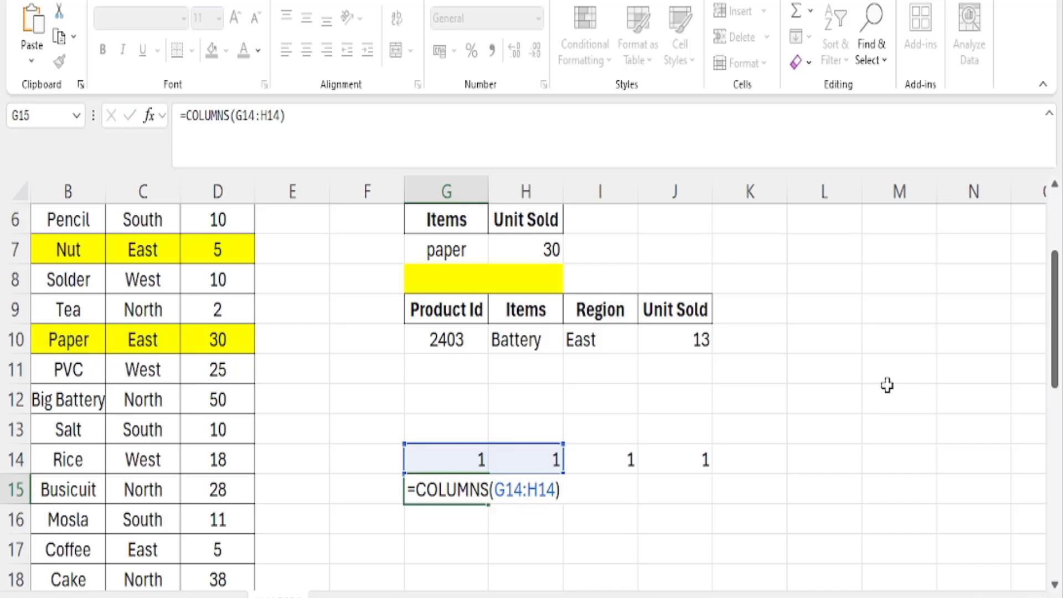
key(Return)
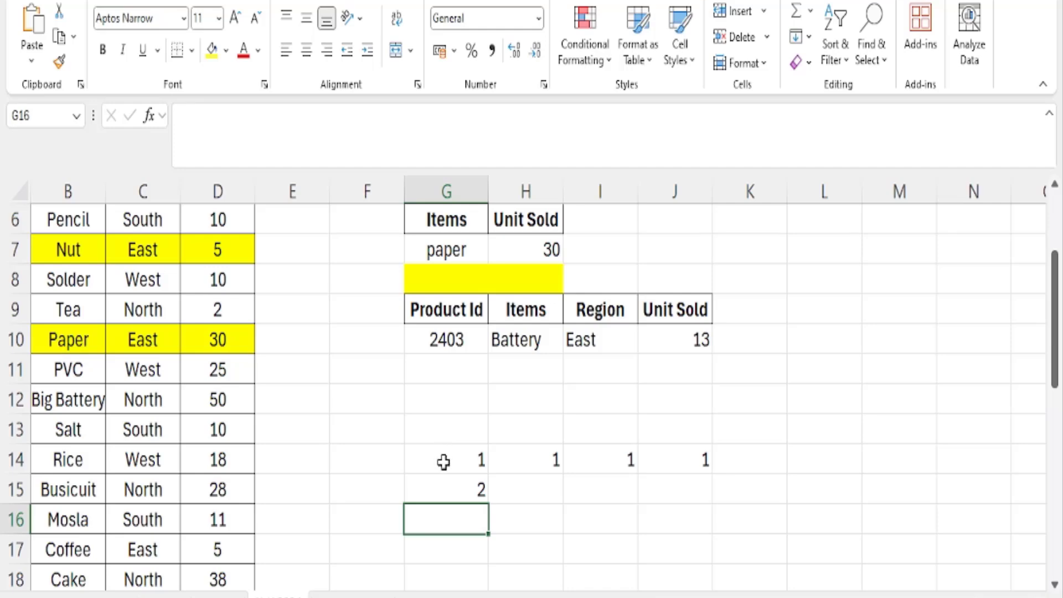
- Change the range in the COLUMNS formula in cell G15 to G14:J14
drag(435, 460, 529, 460)
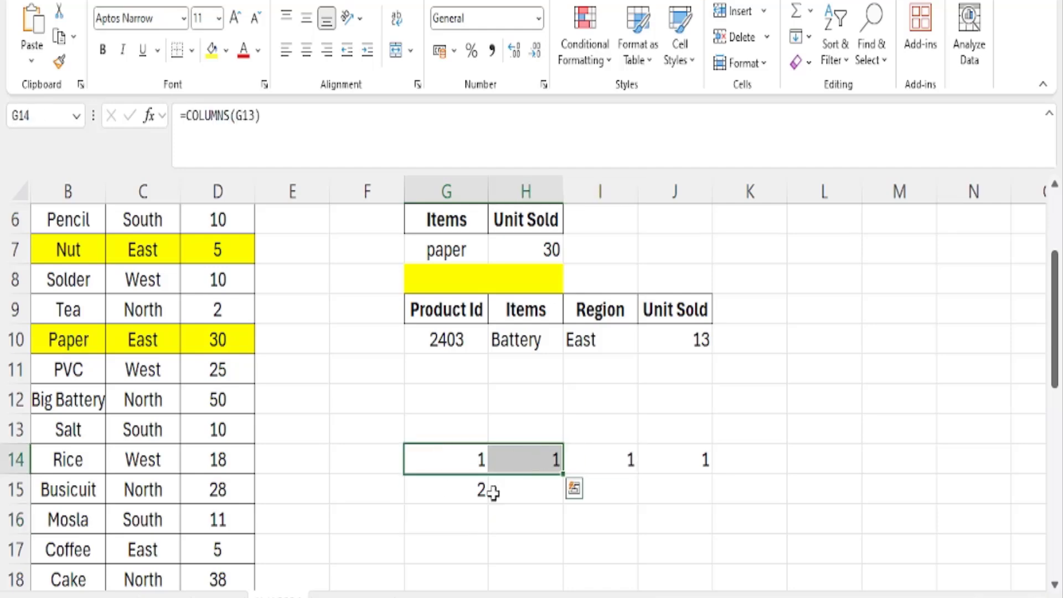
click(452, 490)
double_click(453, 498)
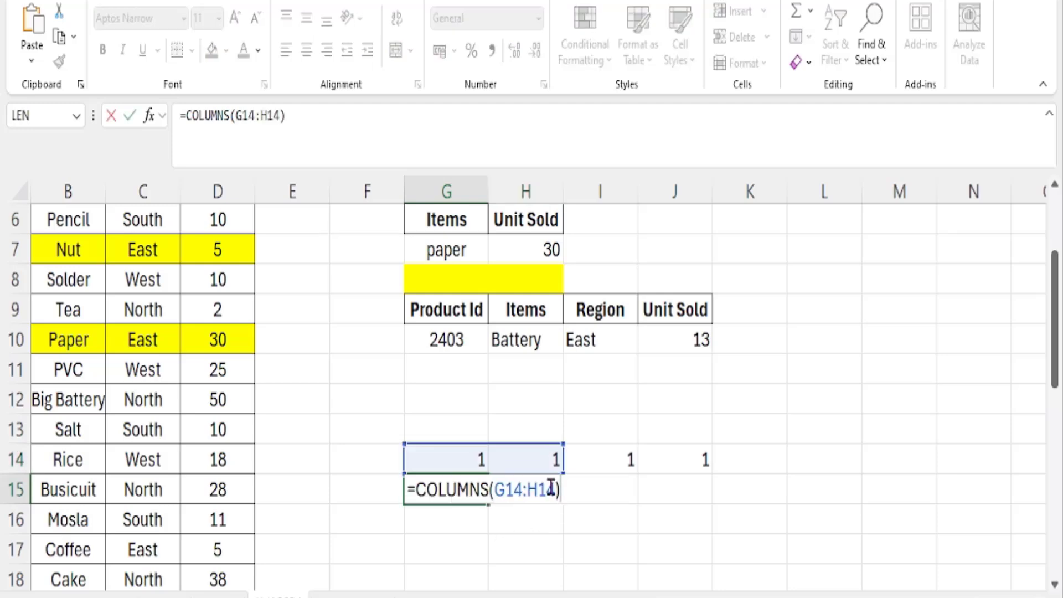
key(BackSpace)
key(BackSpace)
key(BackSpace)
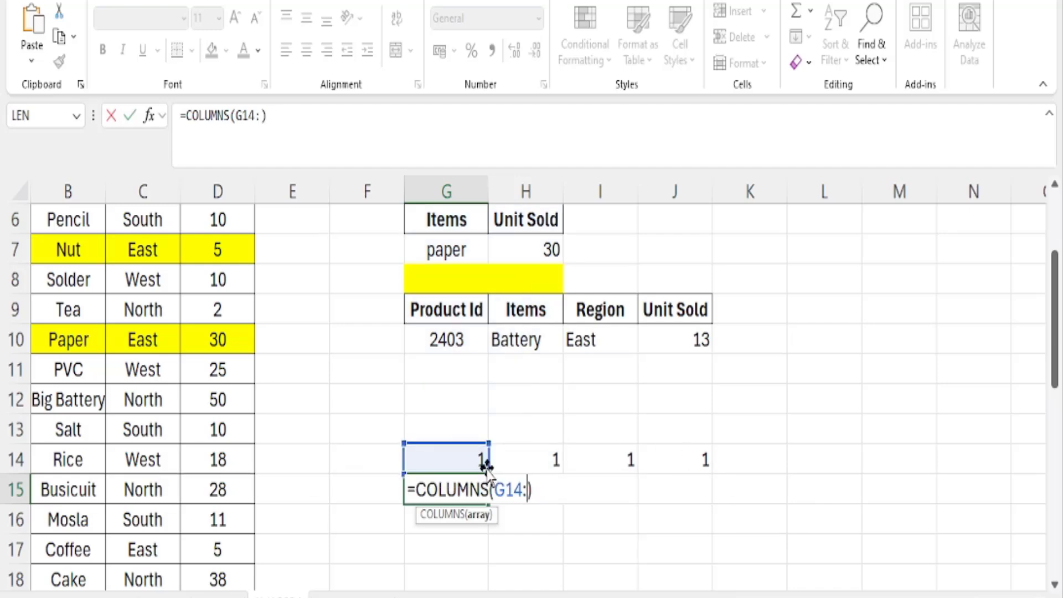
click(555, 458)
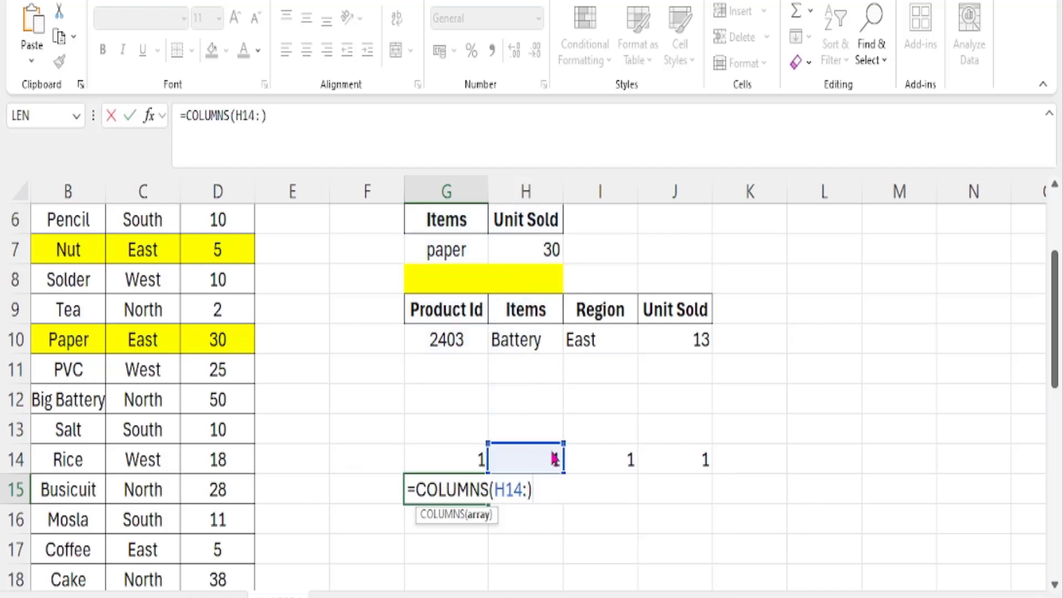
click(477, 457)
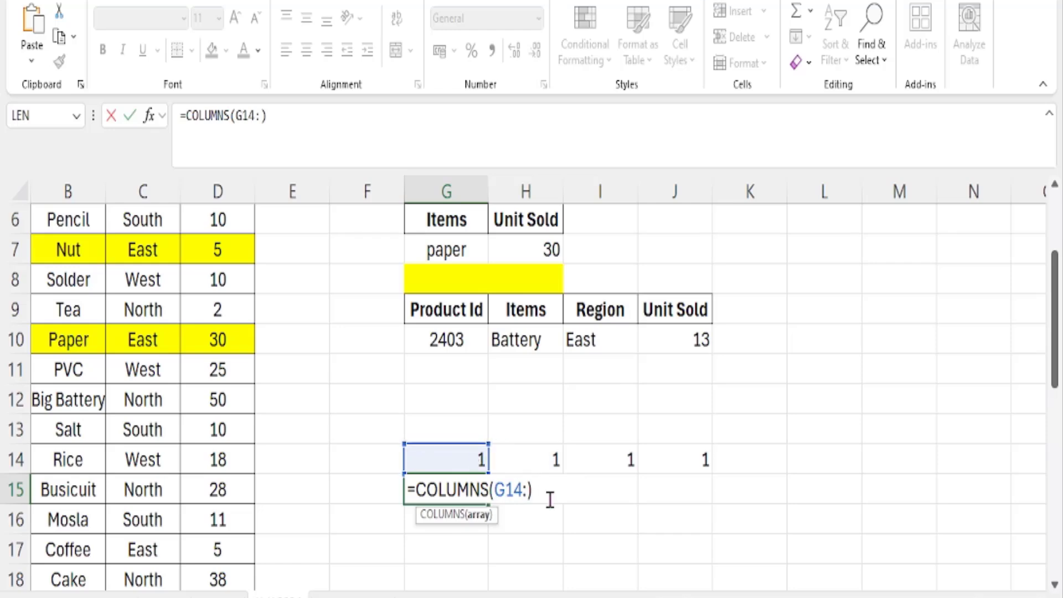
key(BackSpace)
key(BackSpace)
key(BackSpace)
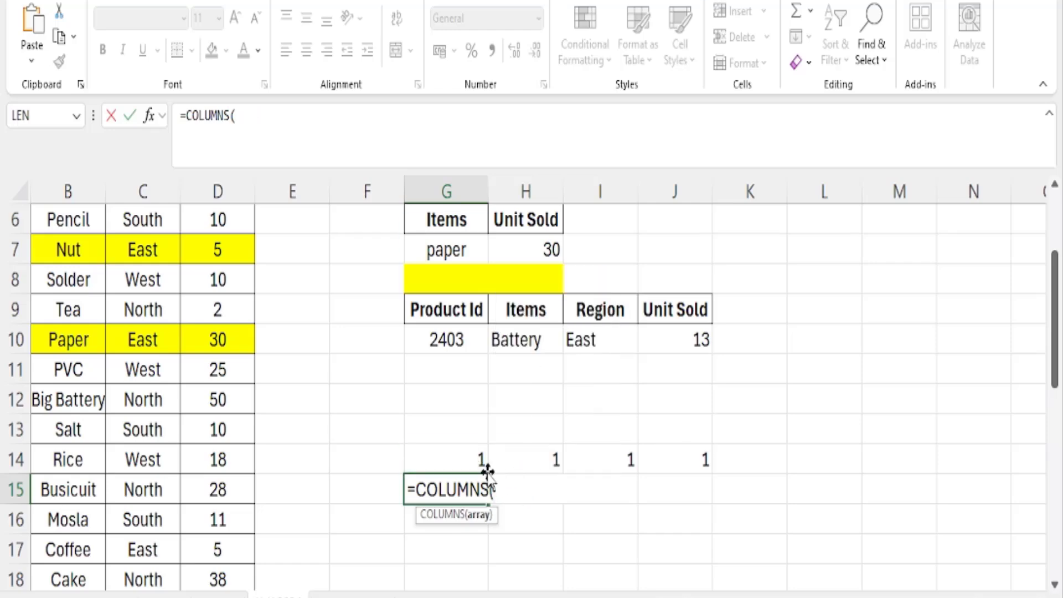
drag(453, 455, 681, 460)
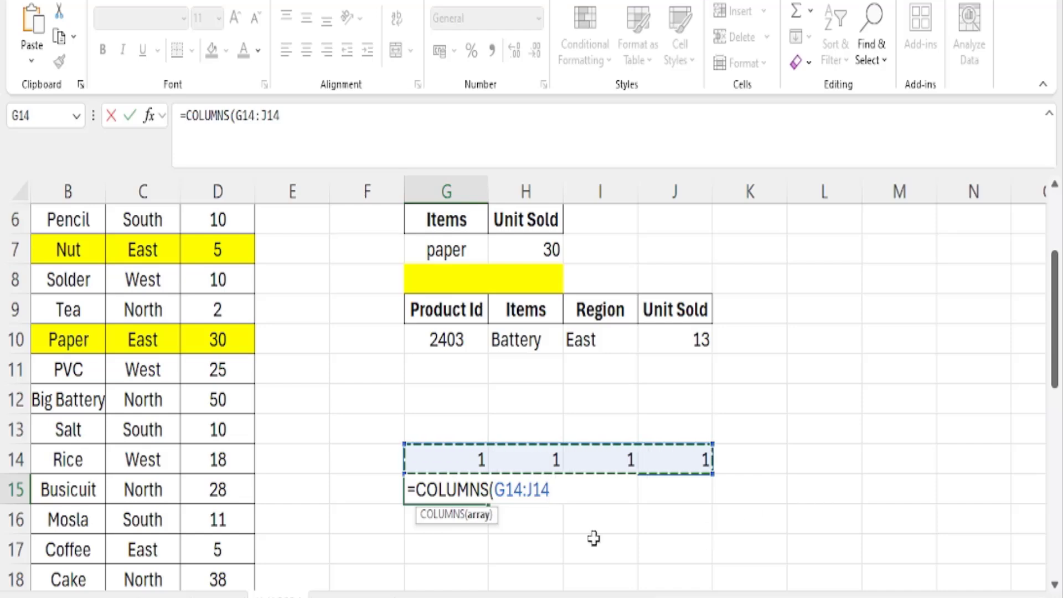
text())
key(Return)
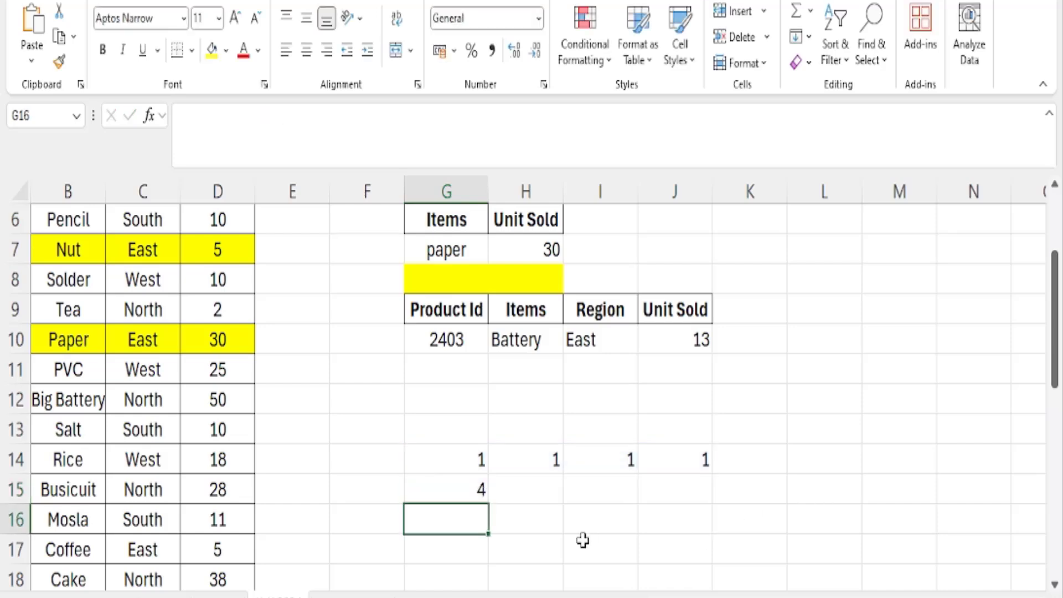
- Fill the COLUMNS formula from G15 across to J15 and inspect the cell references in the row's formulas
click(435, 491)
drag(488, 503, 686, 514)
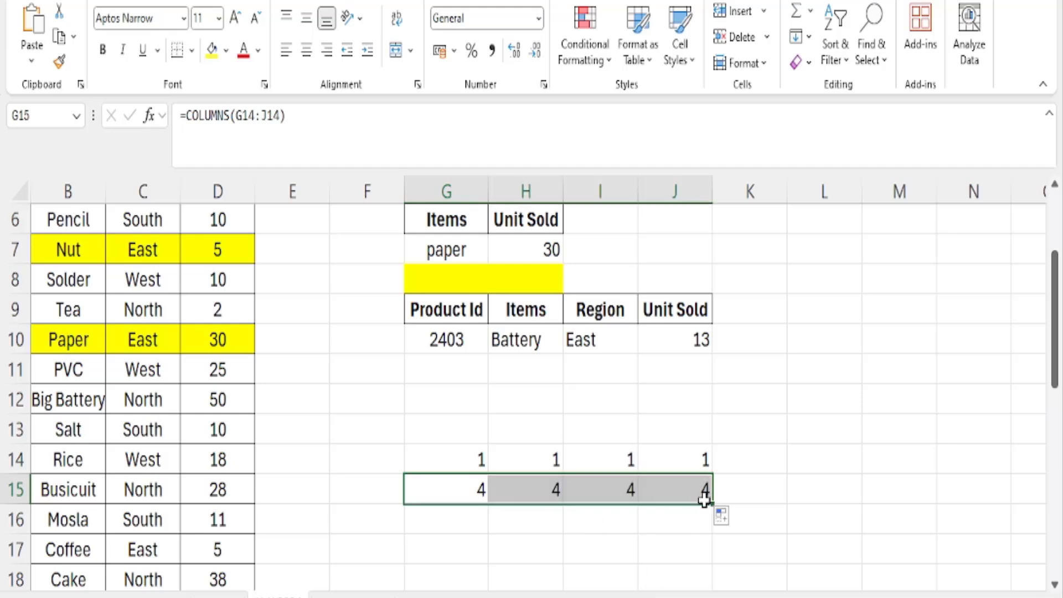
click(509, 490)
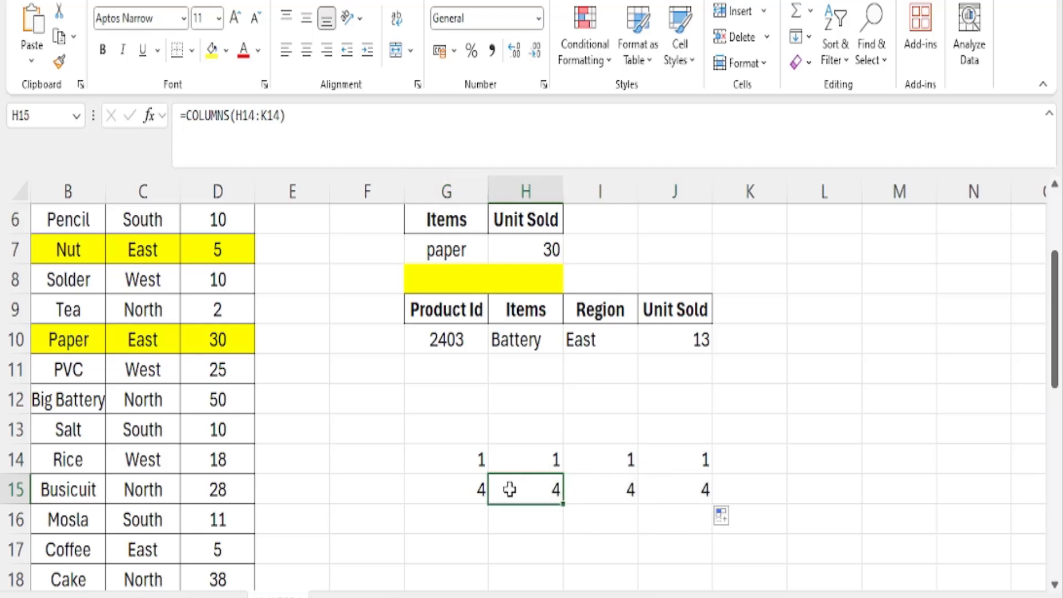
click(457, 489)
key(F2)
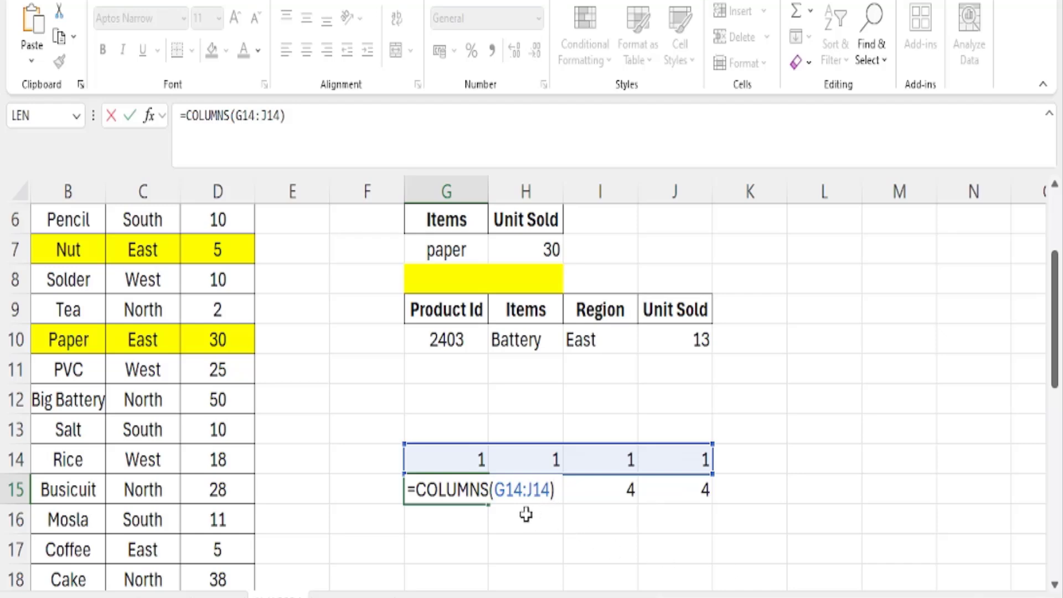
click(617, 492)
key(F2)
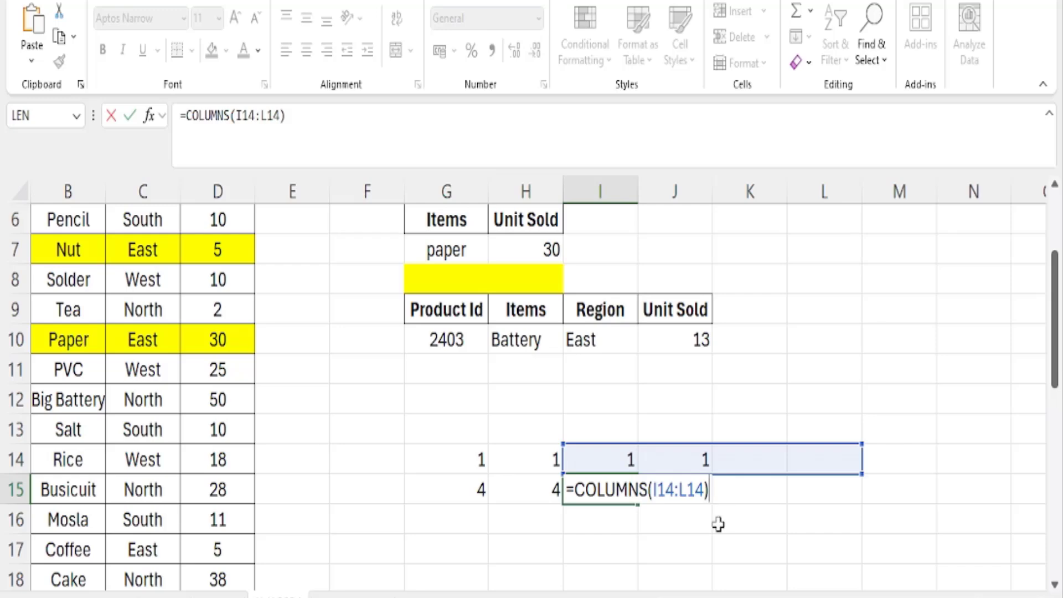
key(ctrl+Return)
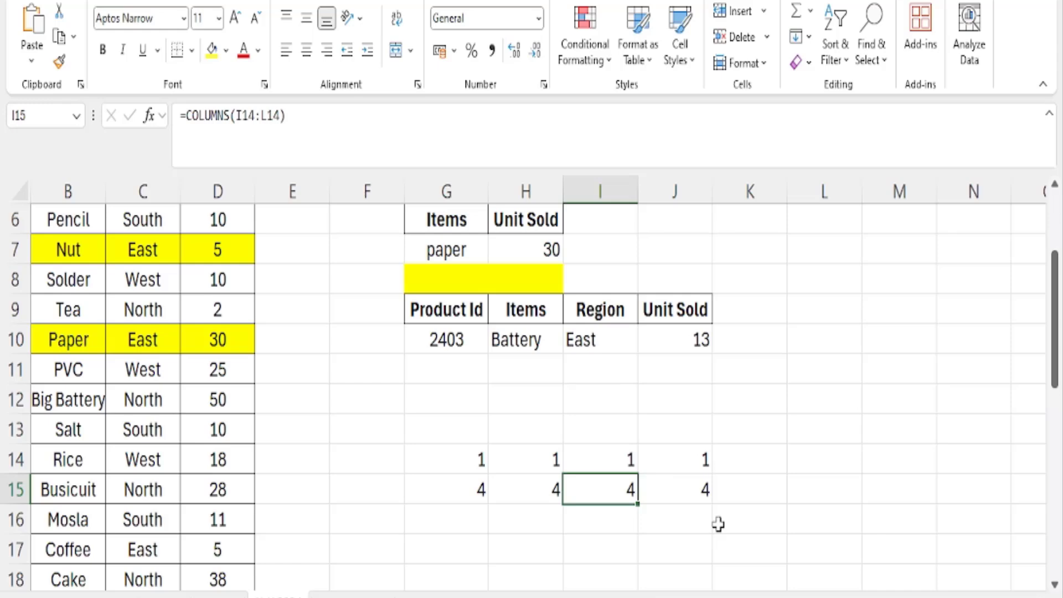
- Change the range in the COLUMNS formula in cell G15 to G14:G14
click(439, 482)
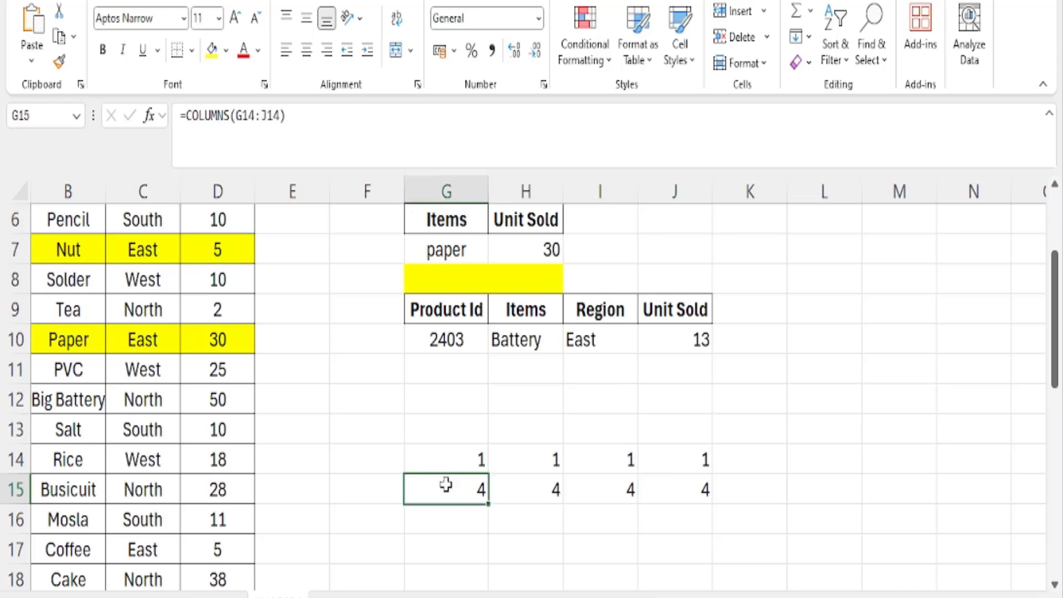
key(F2)
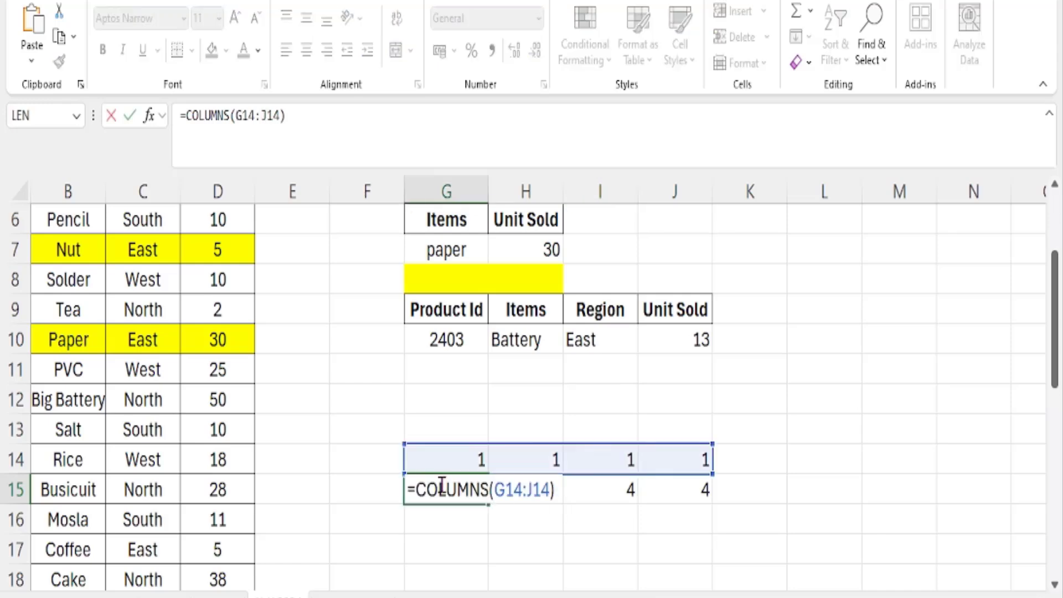
key(BackSpace)
key(BackSpace)
key(BackSpace)
key(BackSpace)
key(BackSpace)
key(BackSpace)
key(BackSpace)
key(BackSpace)
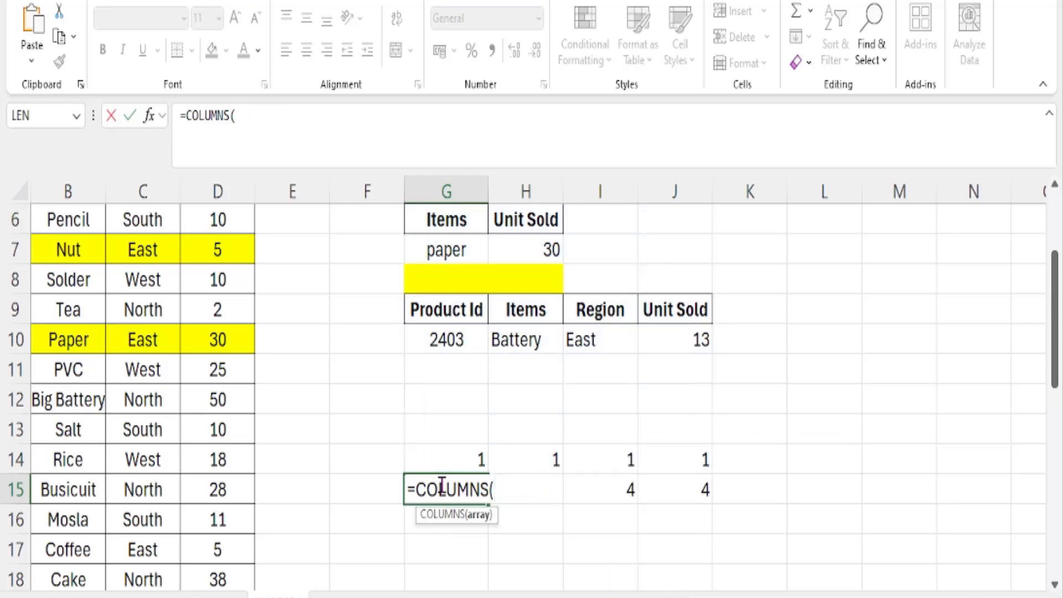
click(447, 462)
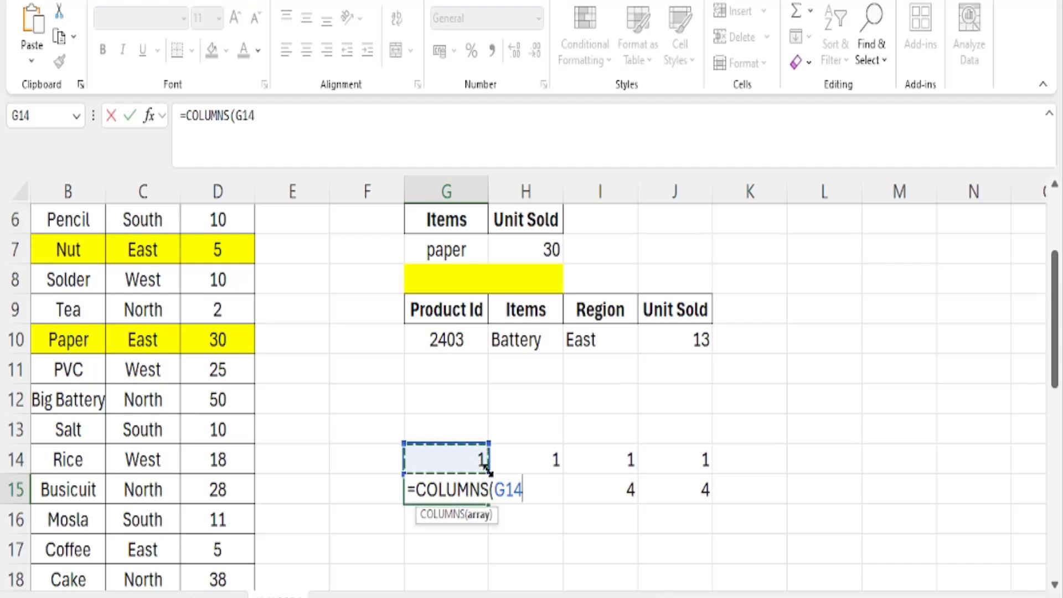
text(:G14)
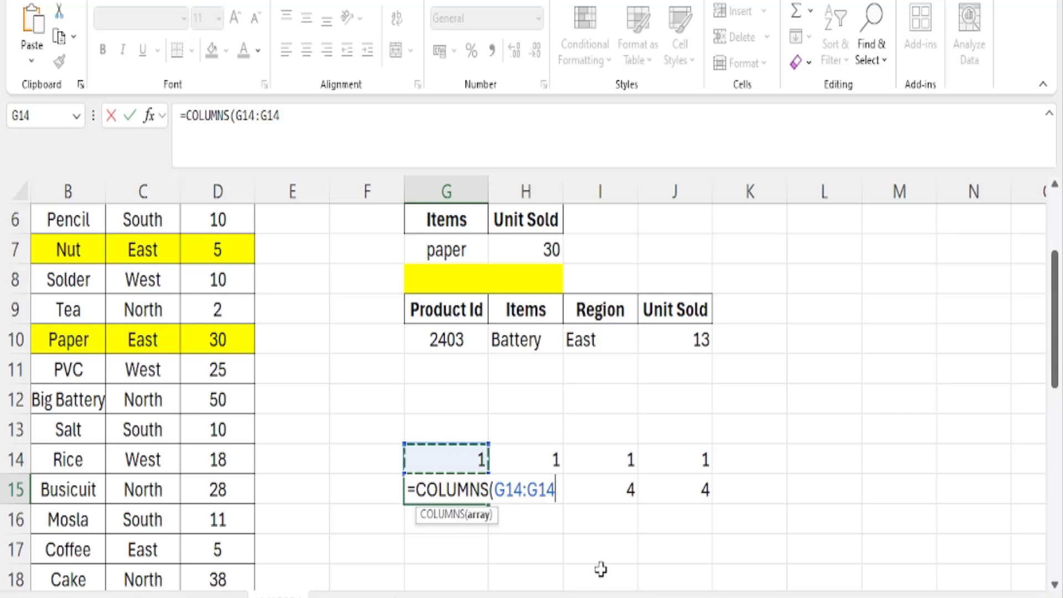
text())
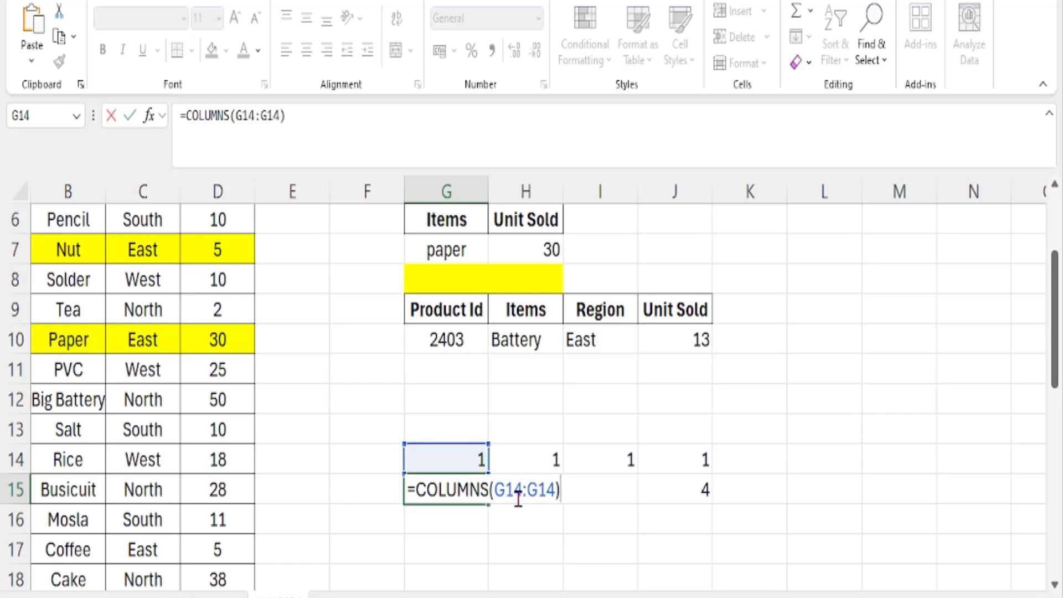
- Make the first reference in G15's COLUMNS formula absolute as $G$14, and fill the formula across to J15
click(503, 489)
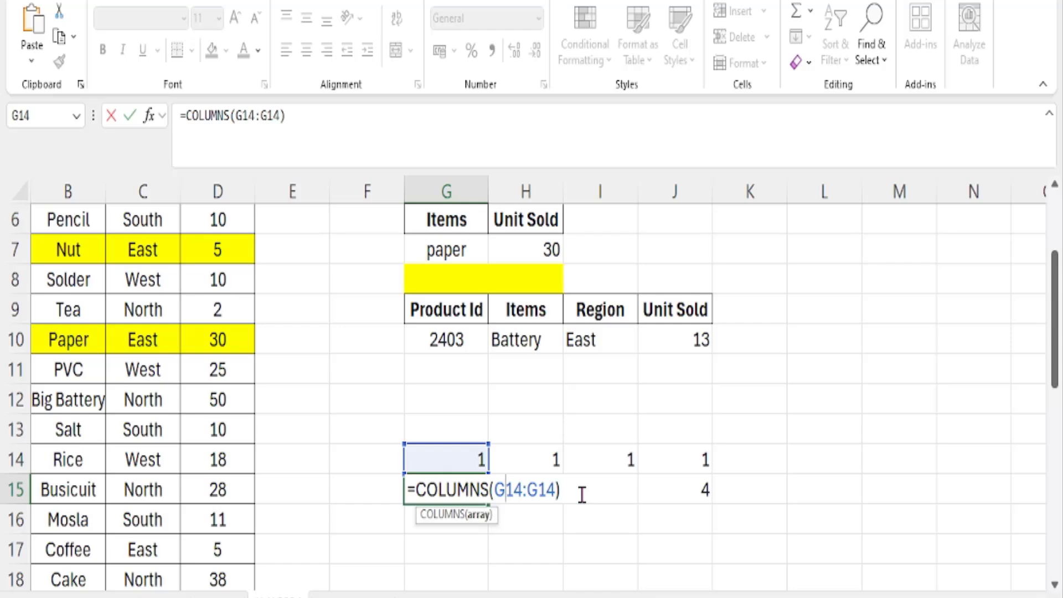
key(F4)
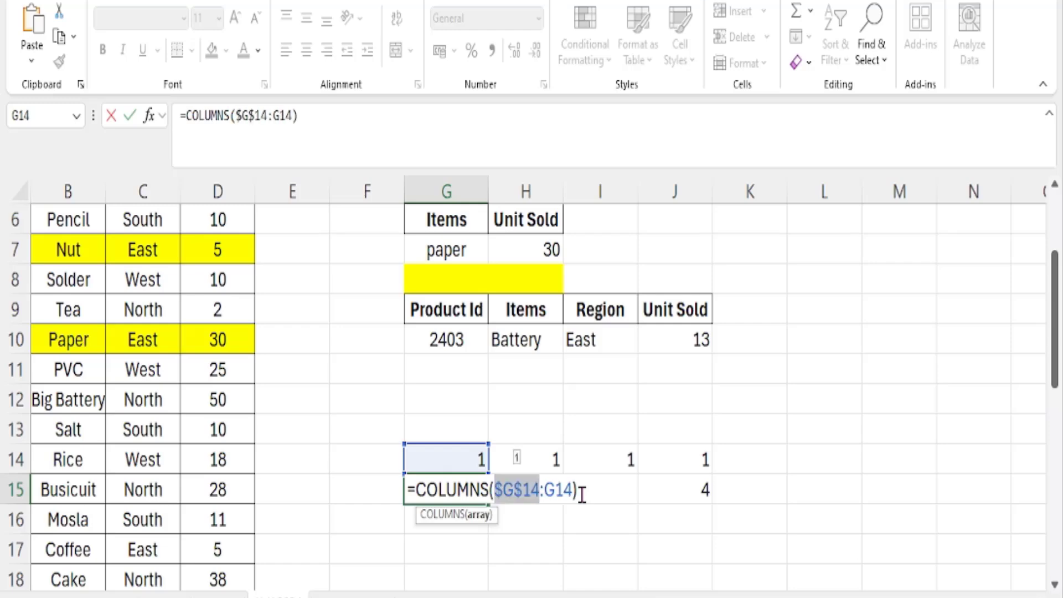
key(Return)
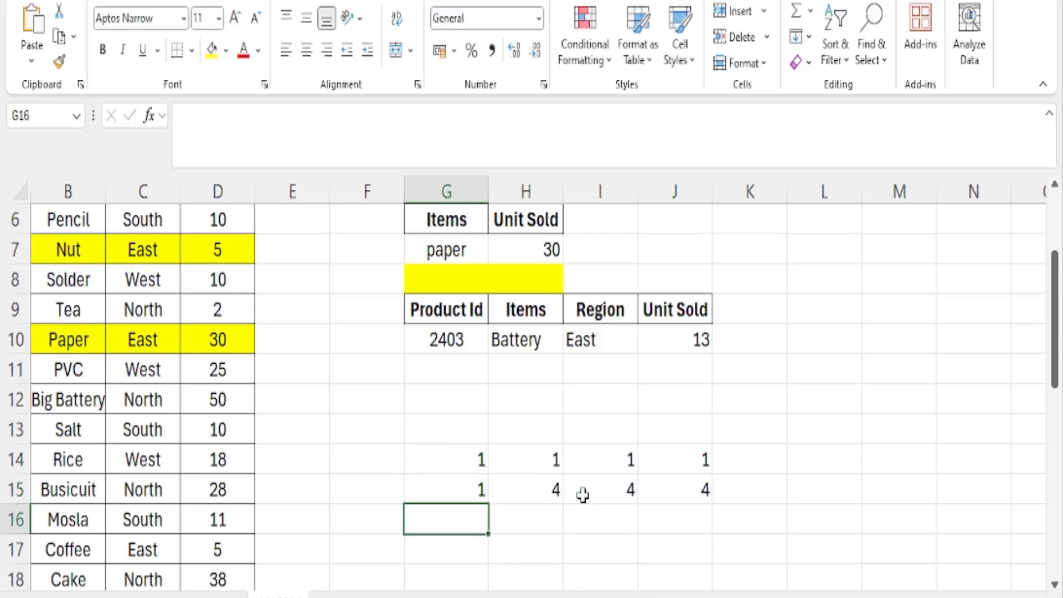
click(463, 493)
drag(501, 505, 710, 506)
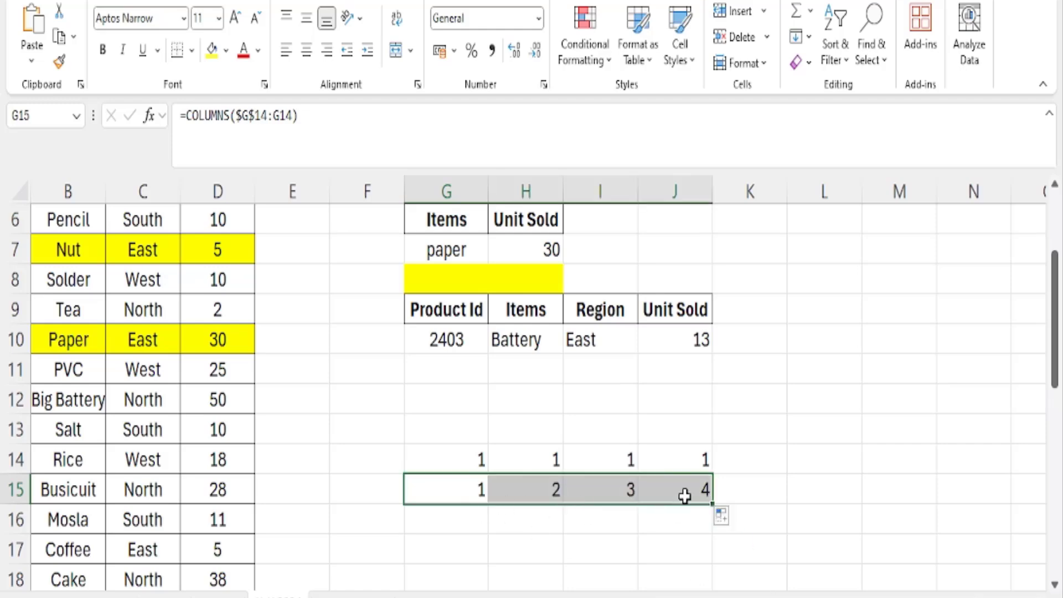
- Inspect the COLUMNS formulas in cells G15, H15 and I15 and the ranges they reference
click(553, 491)
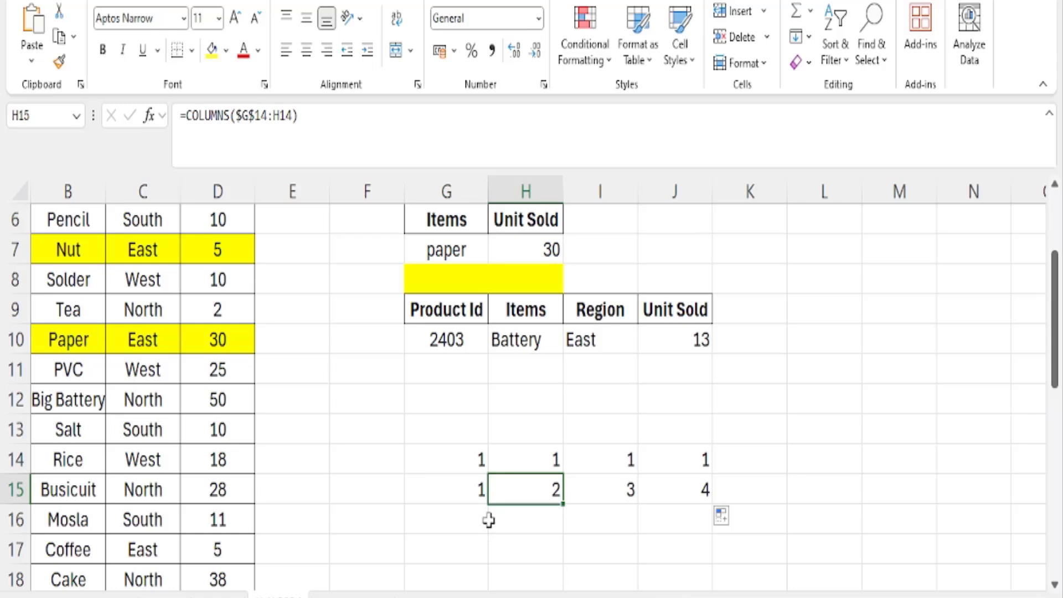
click(463, 491)
double_click(463, 491)
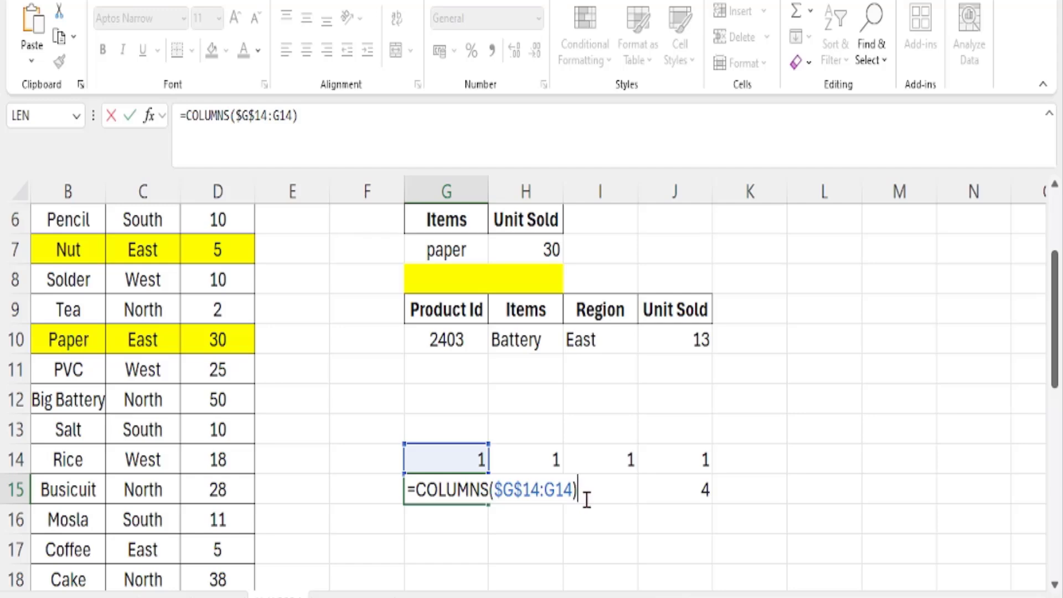
key(Escape)
click(558, 493)
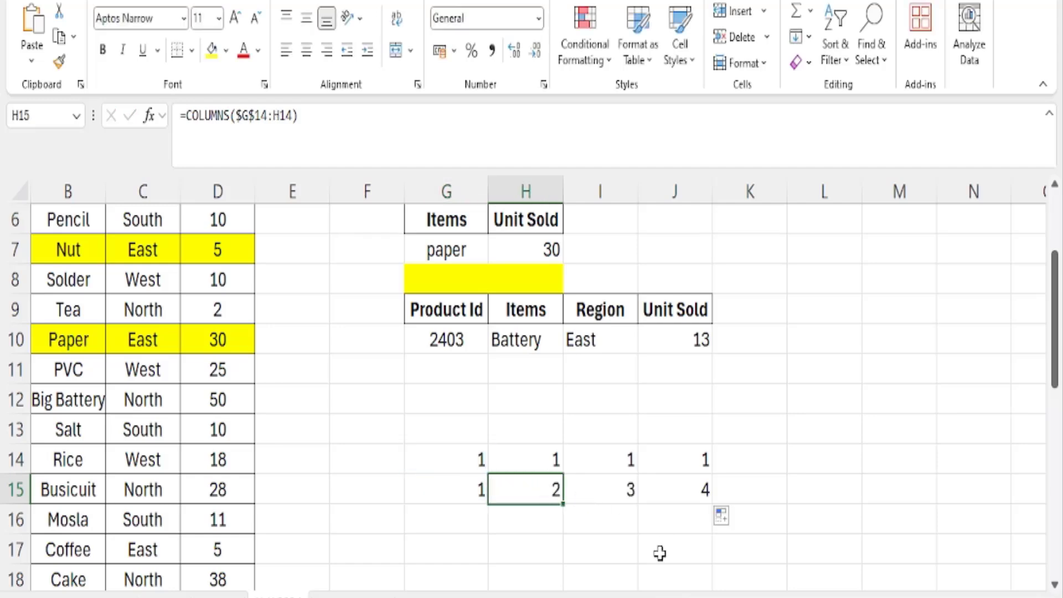
key(F2)
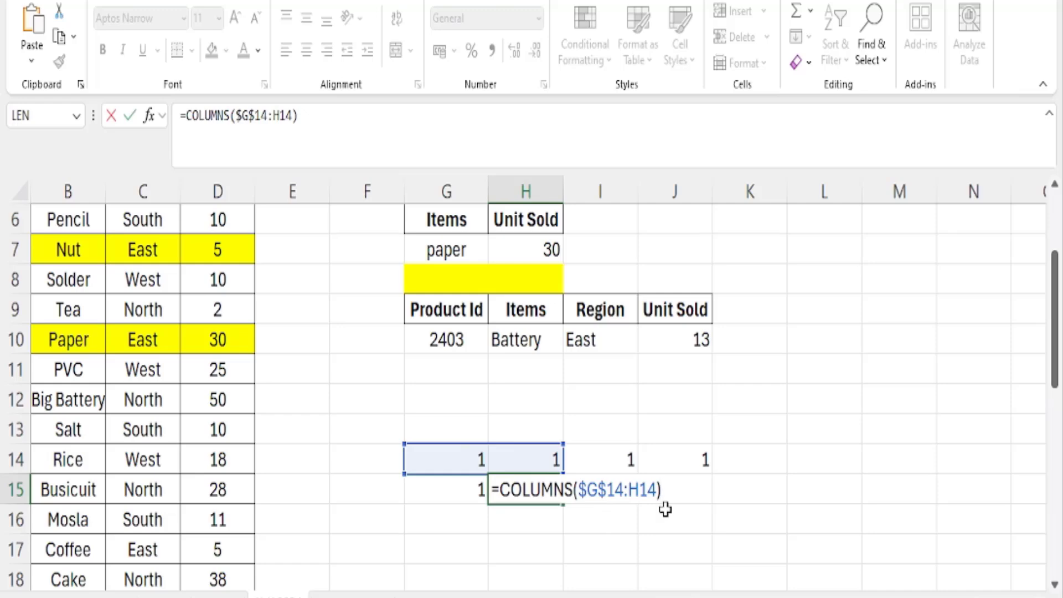
key(Escape)
click(617, 509)
key(F2)
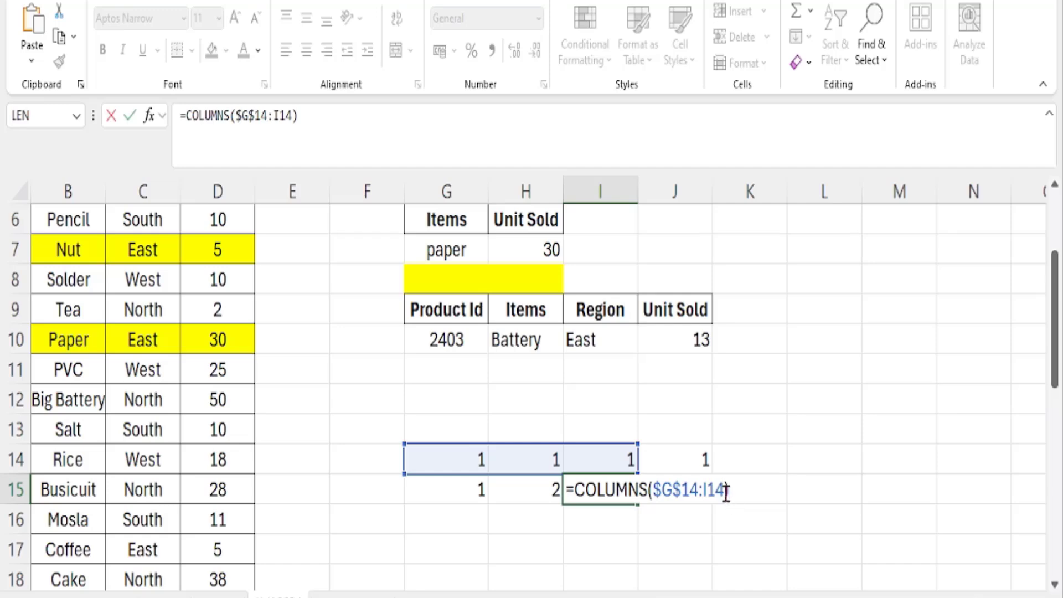
key(ctrl+Return)
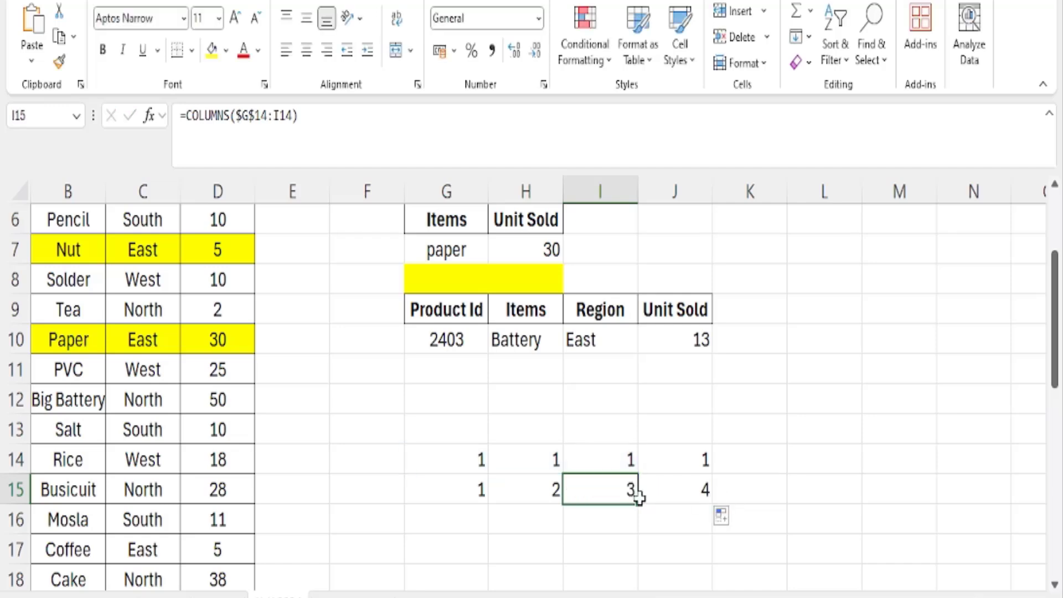
- Fill the COLUMNS formula from G15 across to M15
click(470, 484)
drag(486, 502, 945, 496)
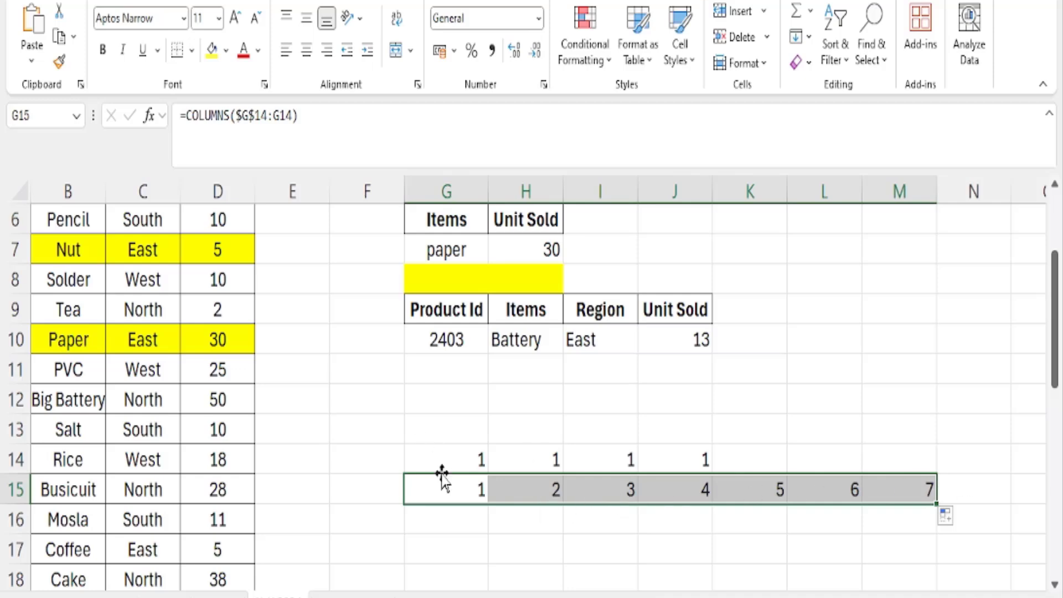
- Remove the column index and range lookup arguments from H10's VLOOKUP formula and try to enter it as =VLOOKUP(G10,A1:D33)
click(521, 343)
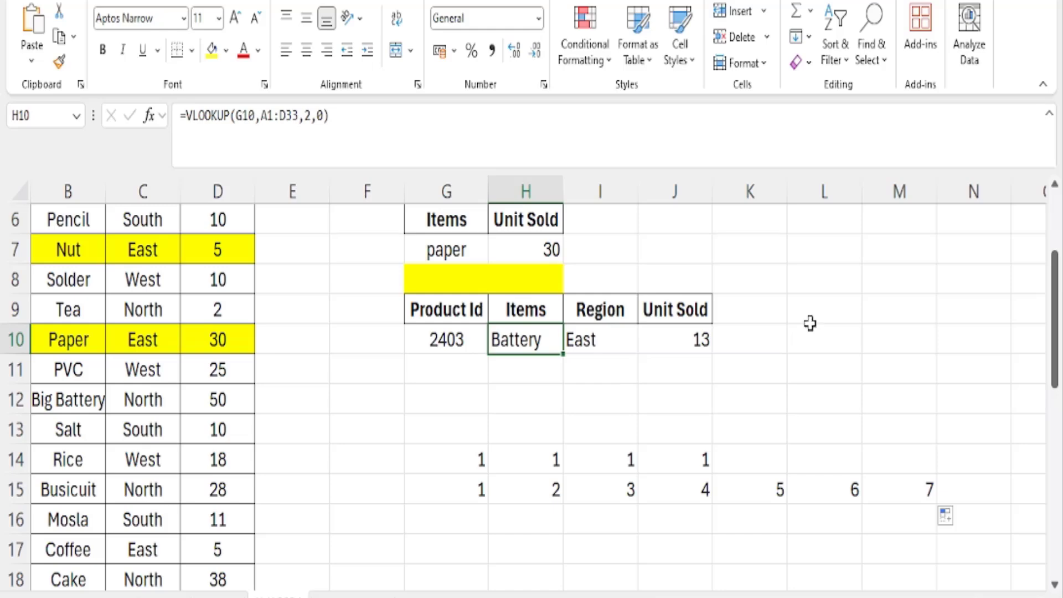
key(F2)
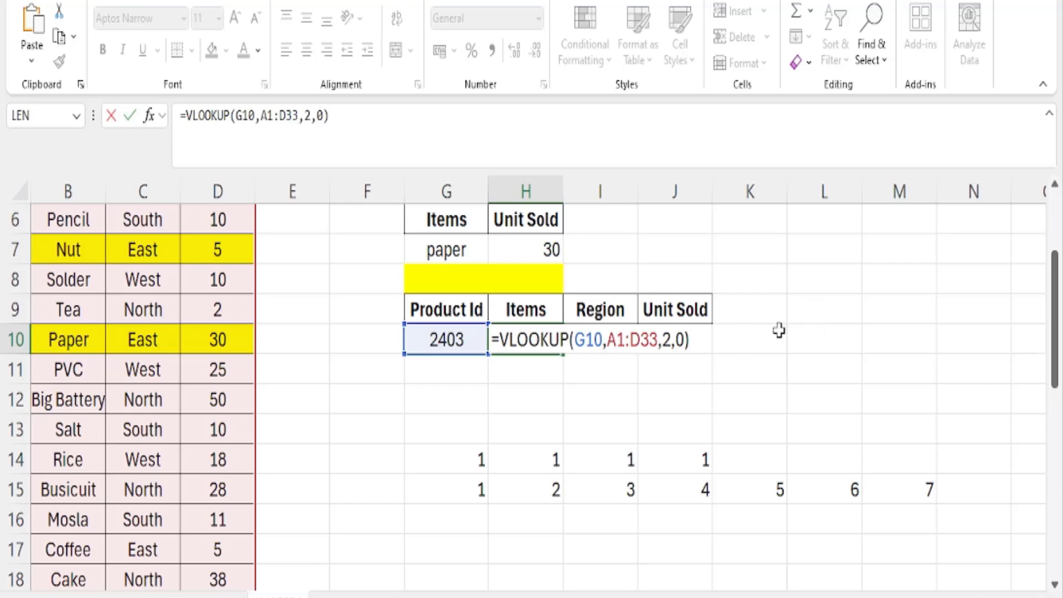
key(BackSpace)
key(BackSpace)
key(BackSpace)
key(BackSpace)
key(BackSpace)
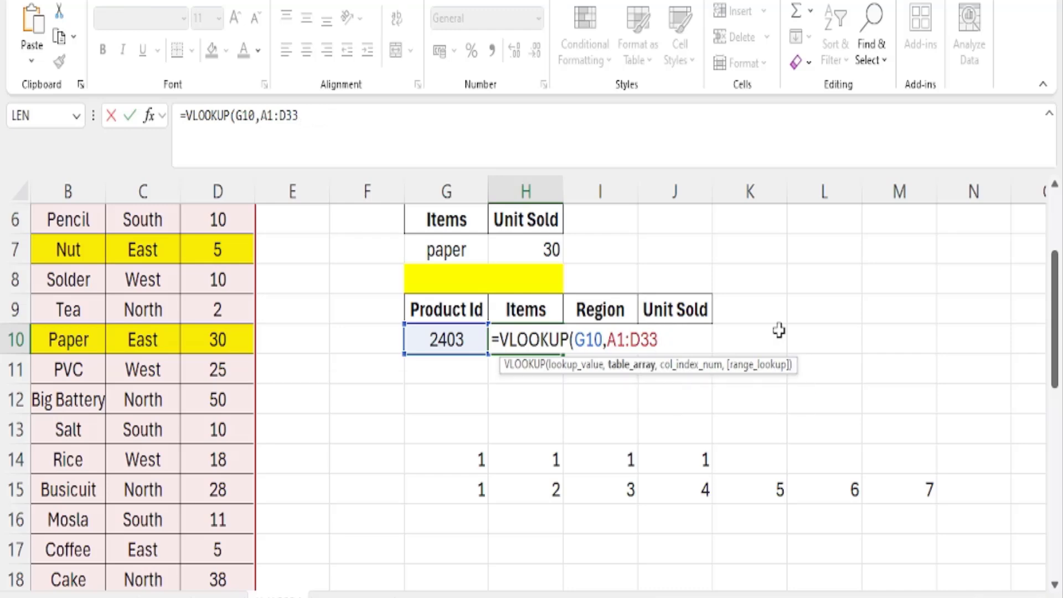
text())
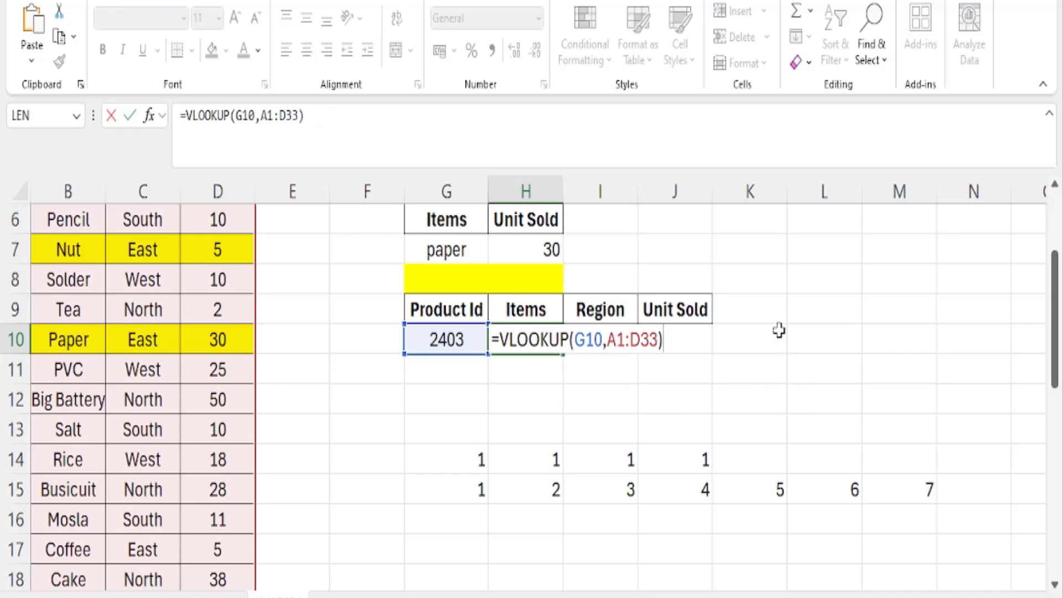
key(Return)
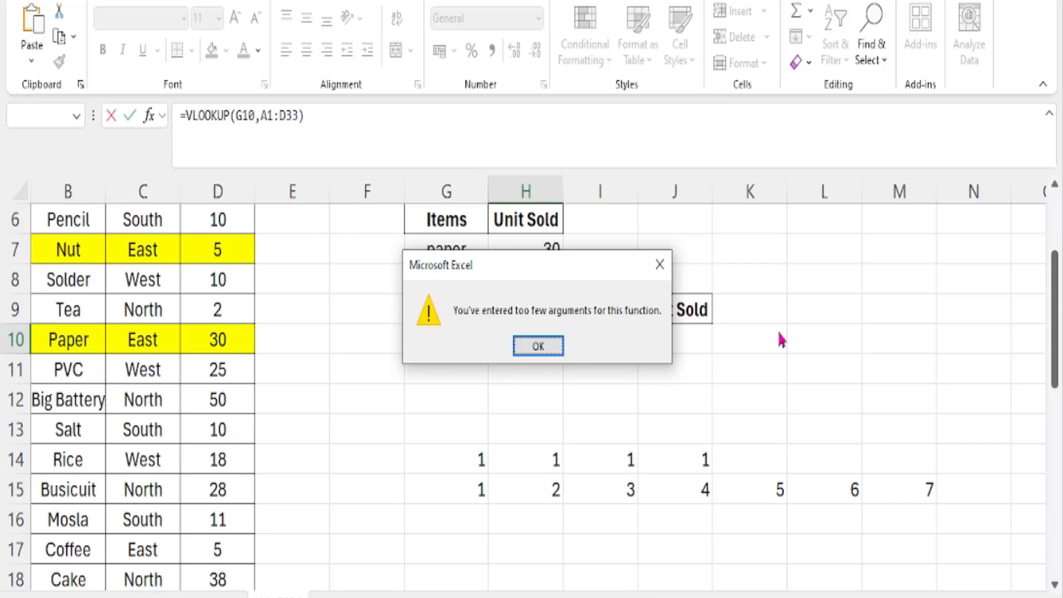
key(Return)
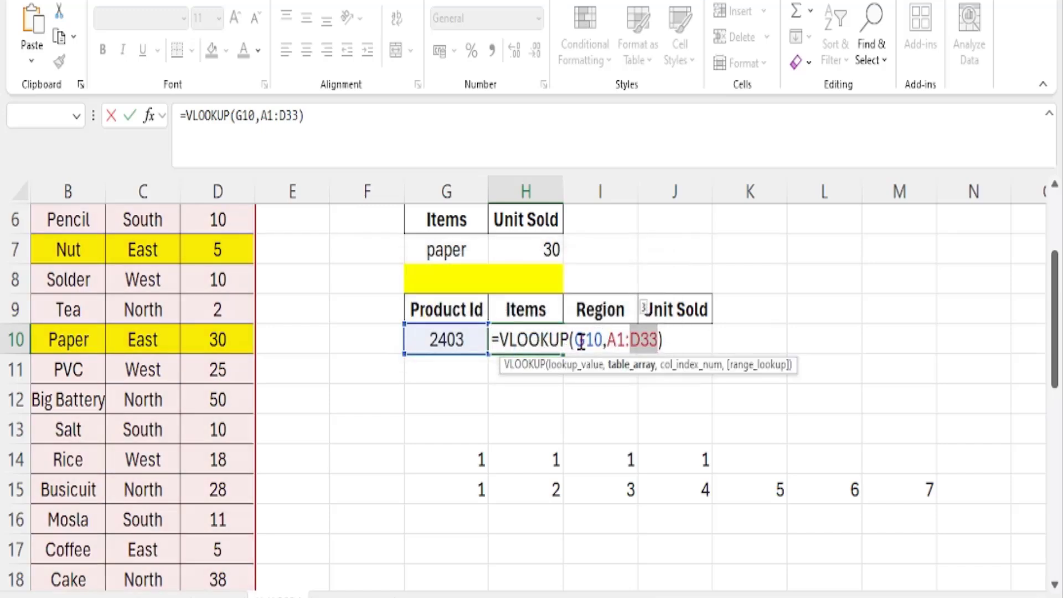
- Make the lookup value and table range in H10's VLOOKUP formula absolute, as $G$10 and $A$1:$D$33
click(581, 342)
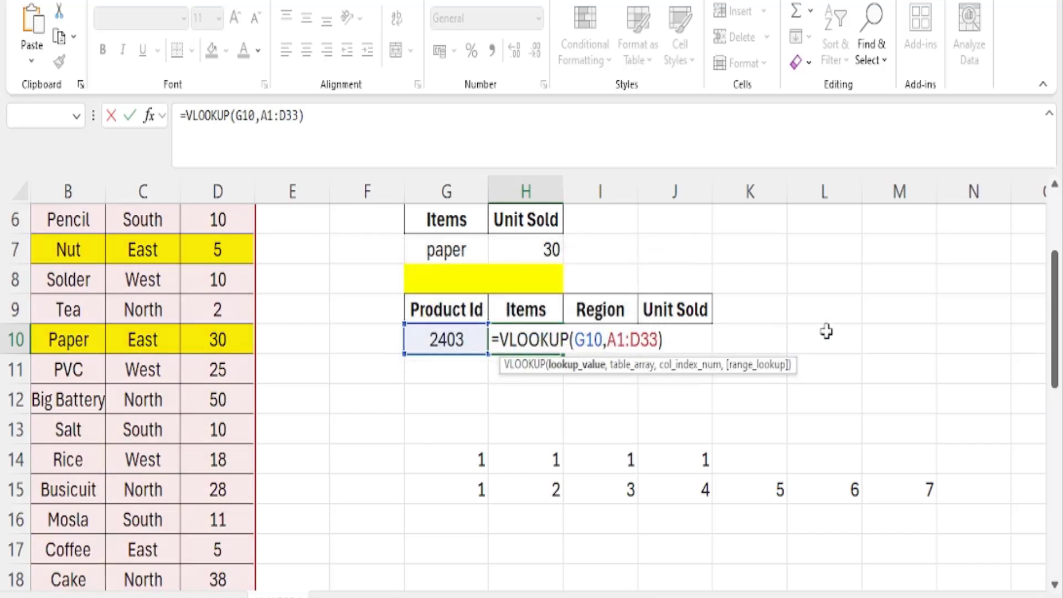
key(F4)
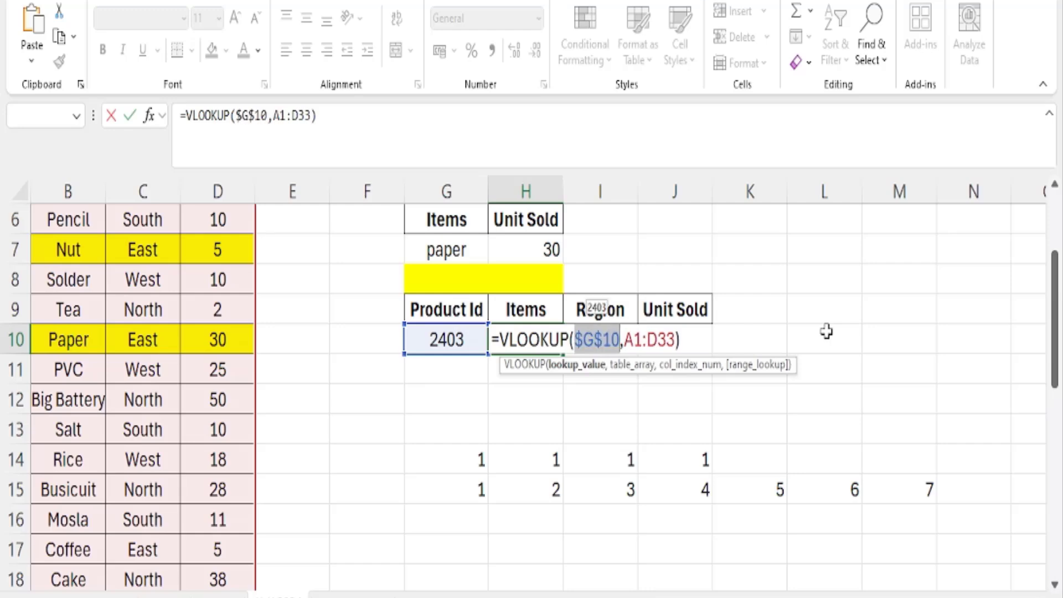
click(631, 339)
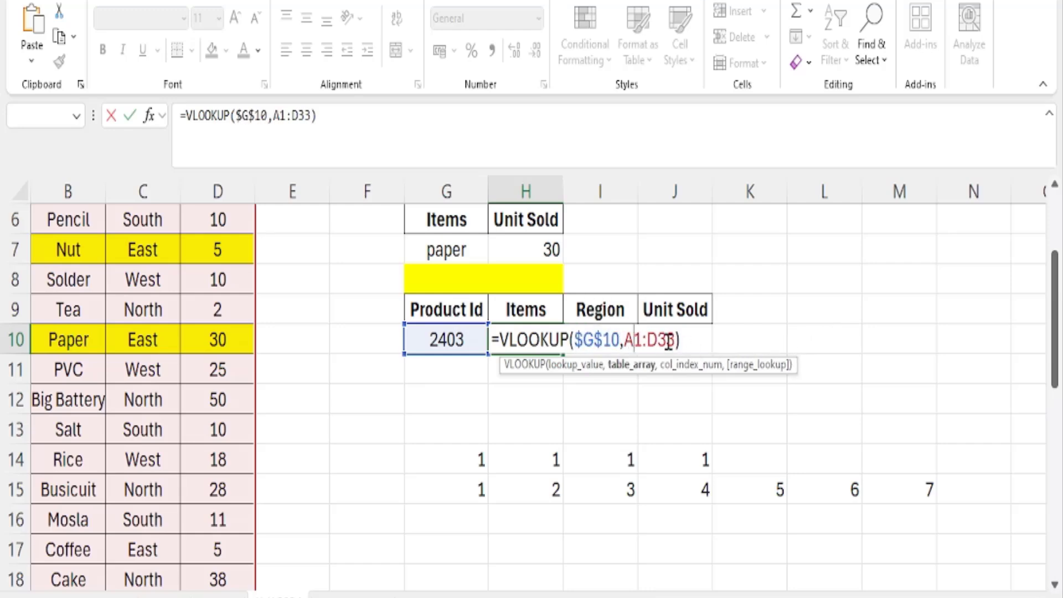
key(F4)
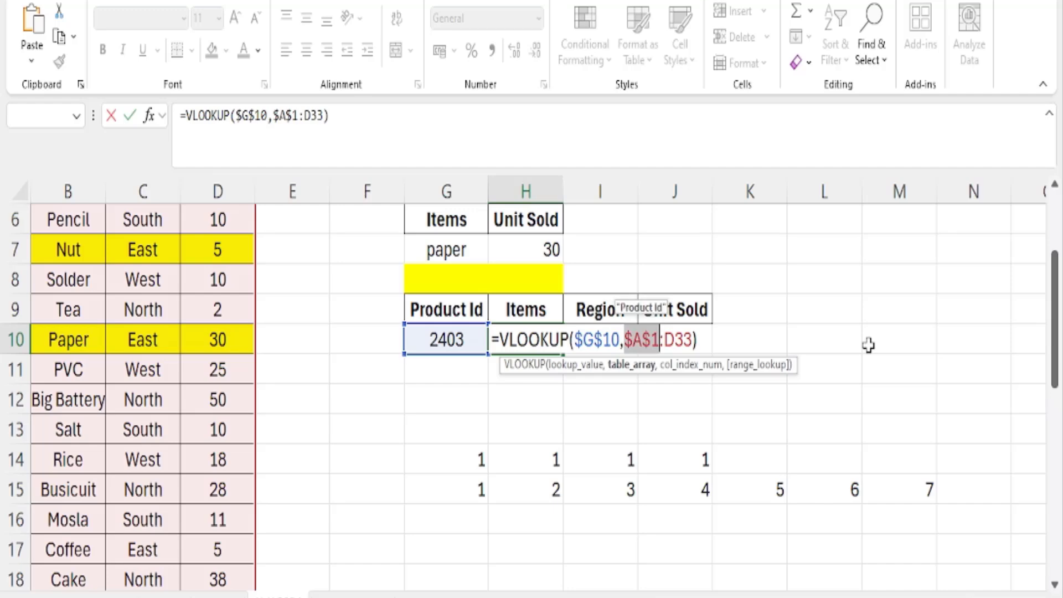
click(677, 334)
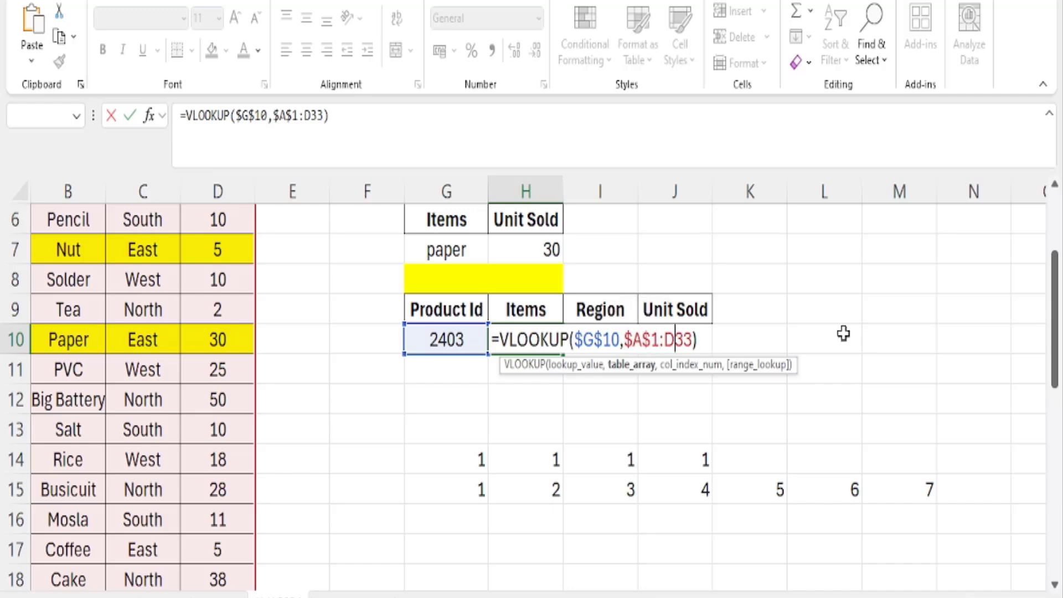
key(F4)
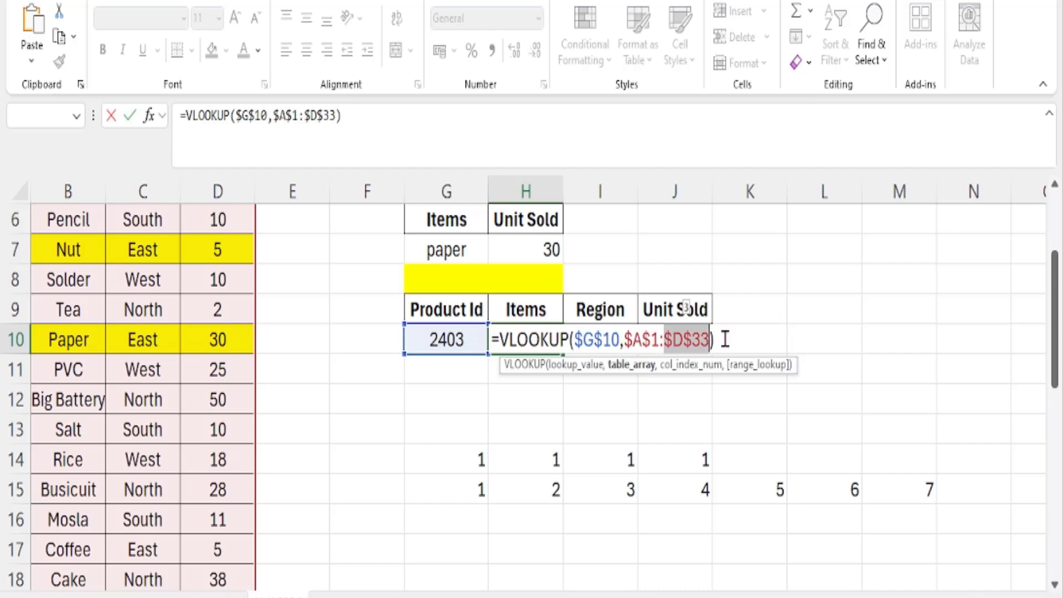
- Append COLUMNS($G$8:H8) to H10's VLOOKUP formula as the column index, with only the range's starting cell absolute
click(751, 336)
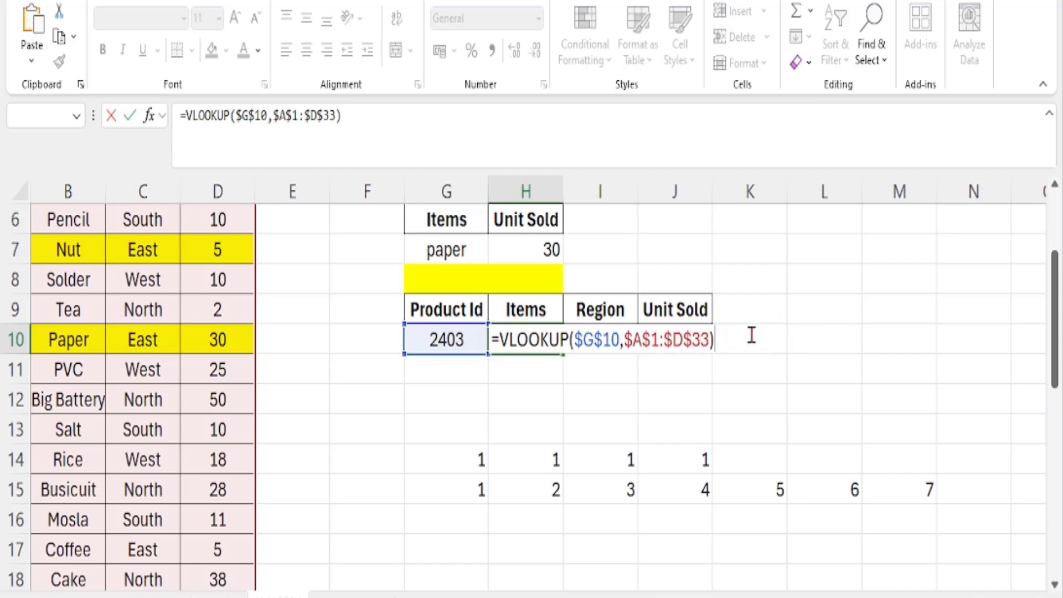
text(,COLUMNS)
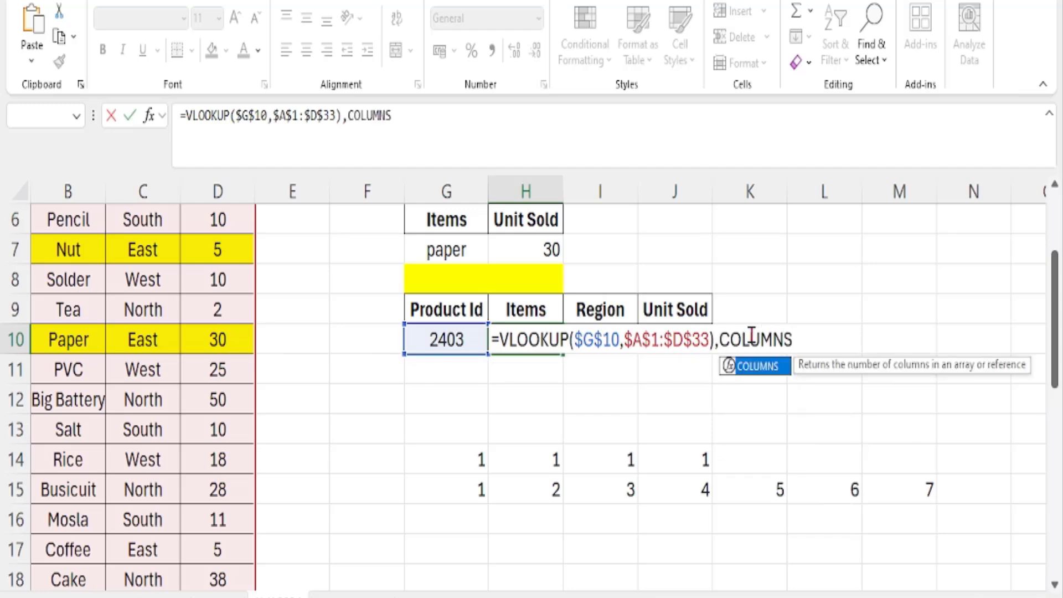
text(()
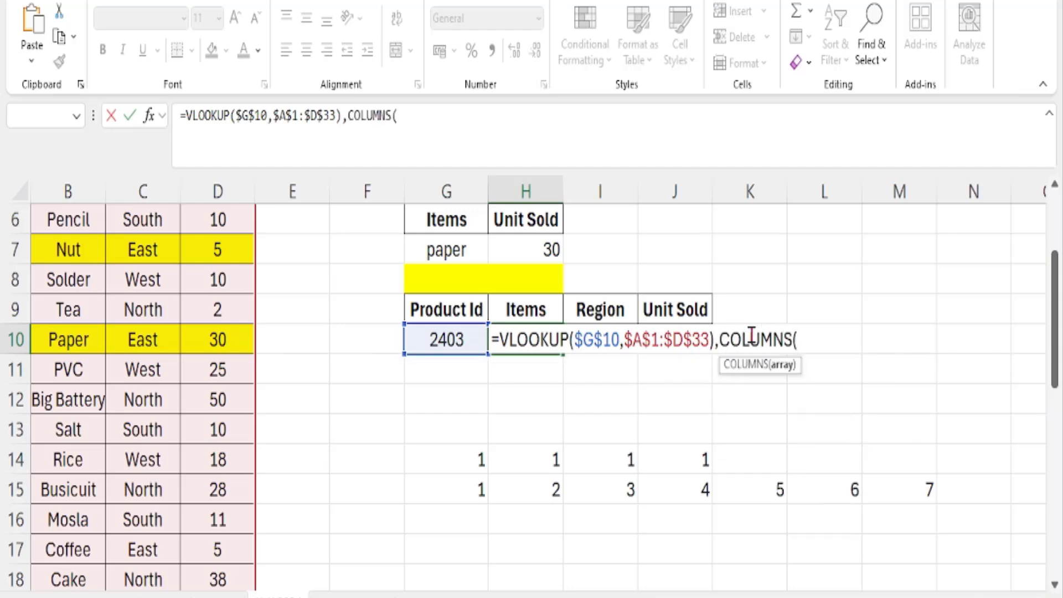
click(436, 278)
drag(484, 279, 540, 284)
drag(540, 285, 541, 285)
click(808, 335)
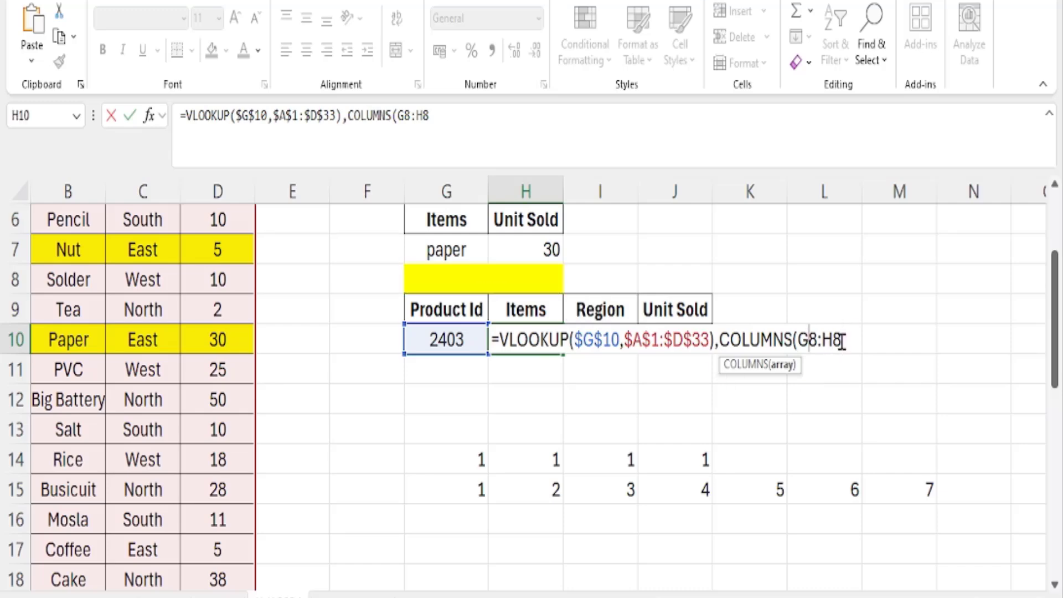
key(F4)
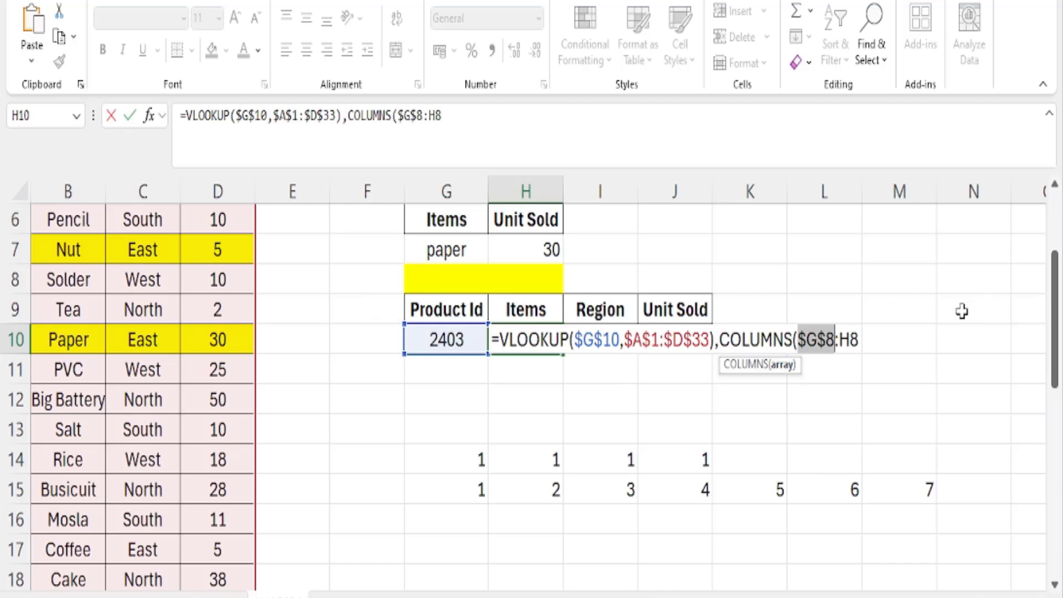
click(860, 339)
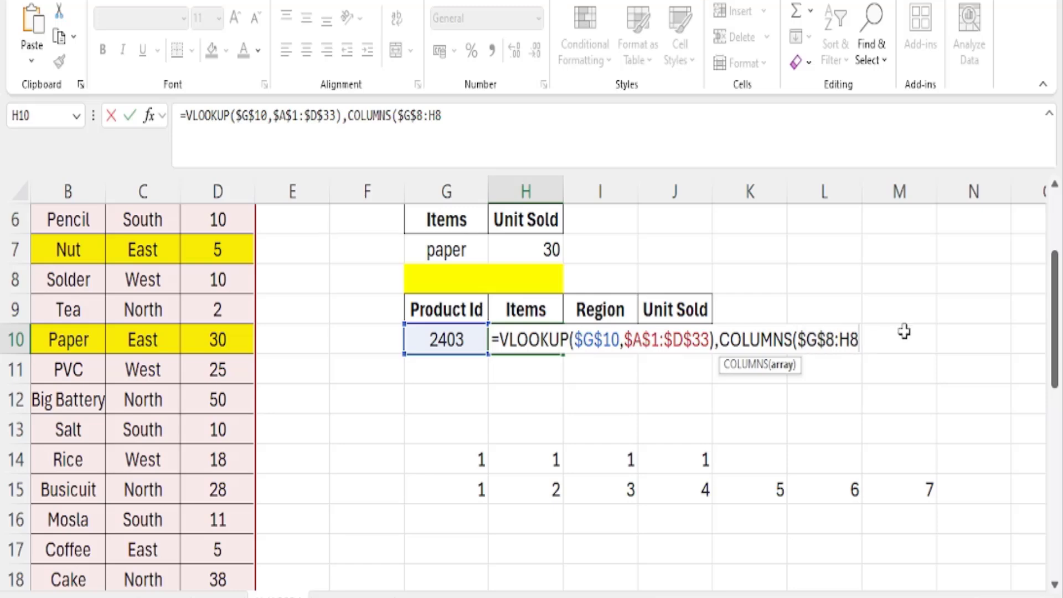
text())
- Complete H10's formula with the exact-match argument 0, remove the extra parenthesis after $D$33, and enter it
text(,)
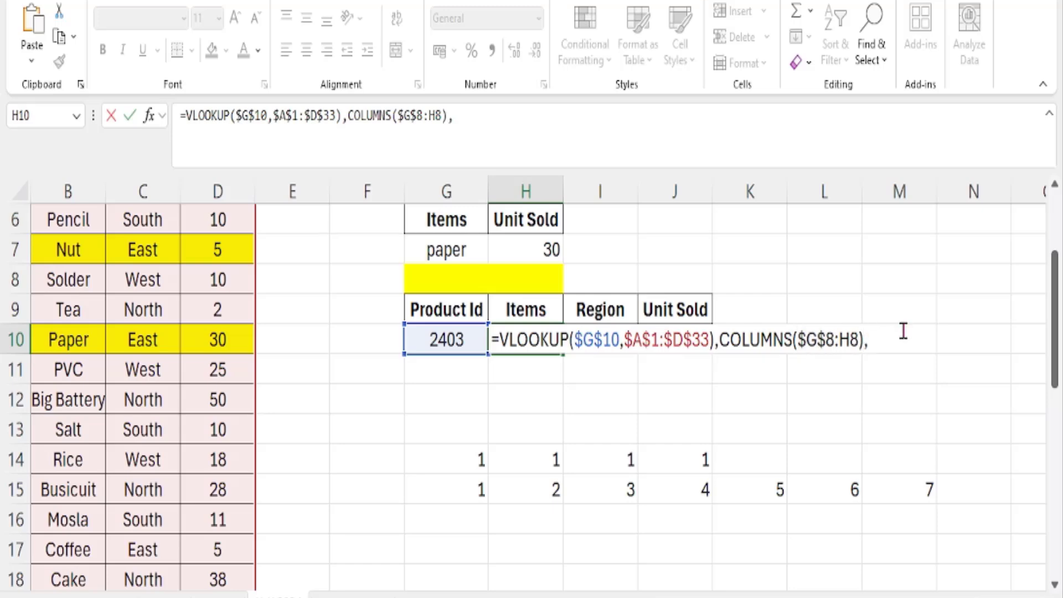
text(0))
key(Return)
key(Return)
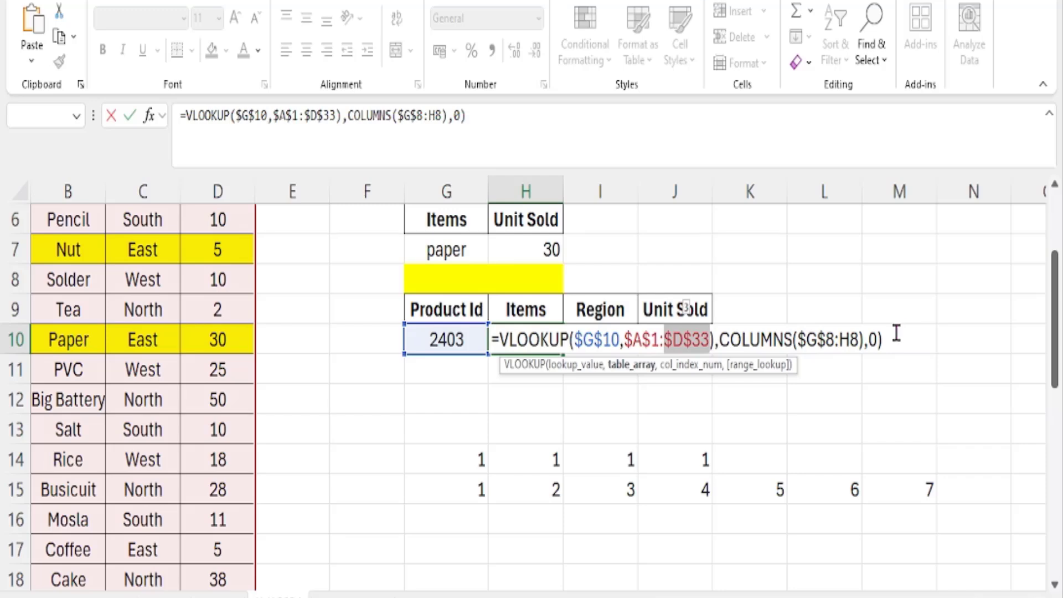
click(714, 340)
key(BackSpace)
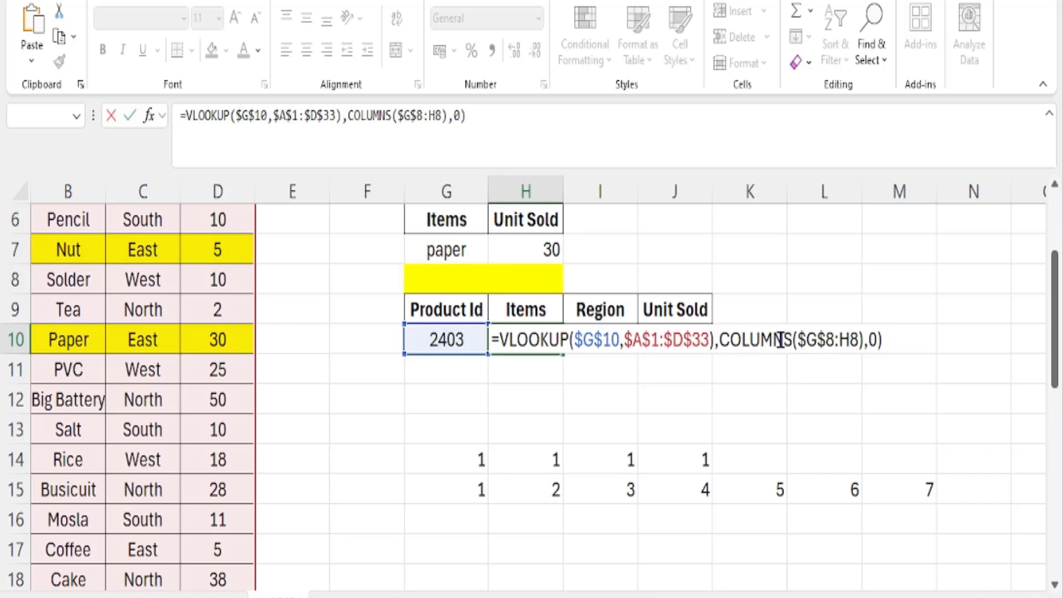
click(886, 346)
key(Return)
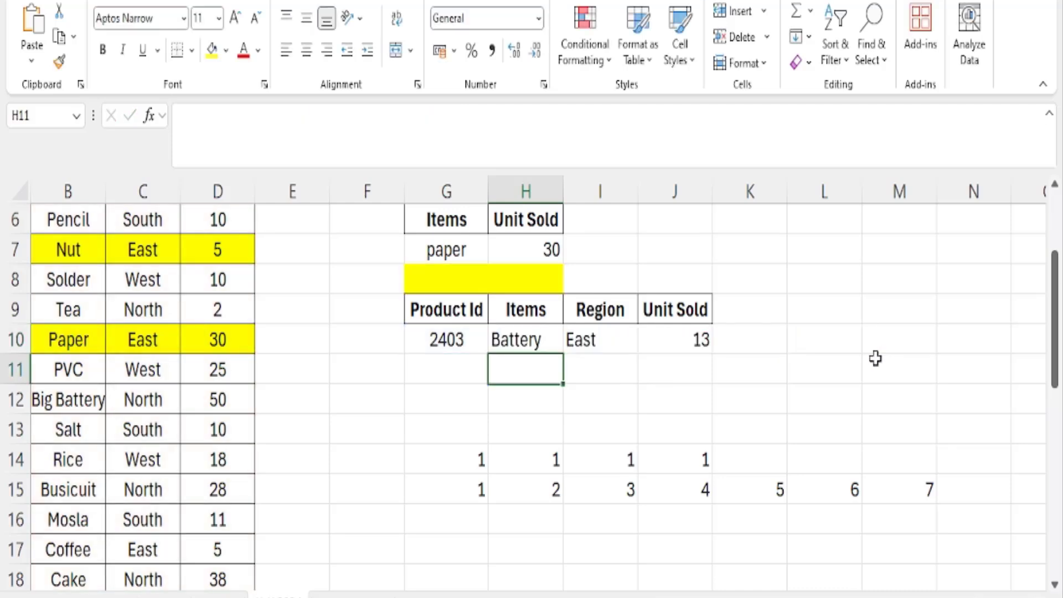
- Review the arguments of the completed VLOOKUP formula in H10
click(504, 335)
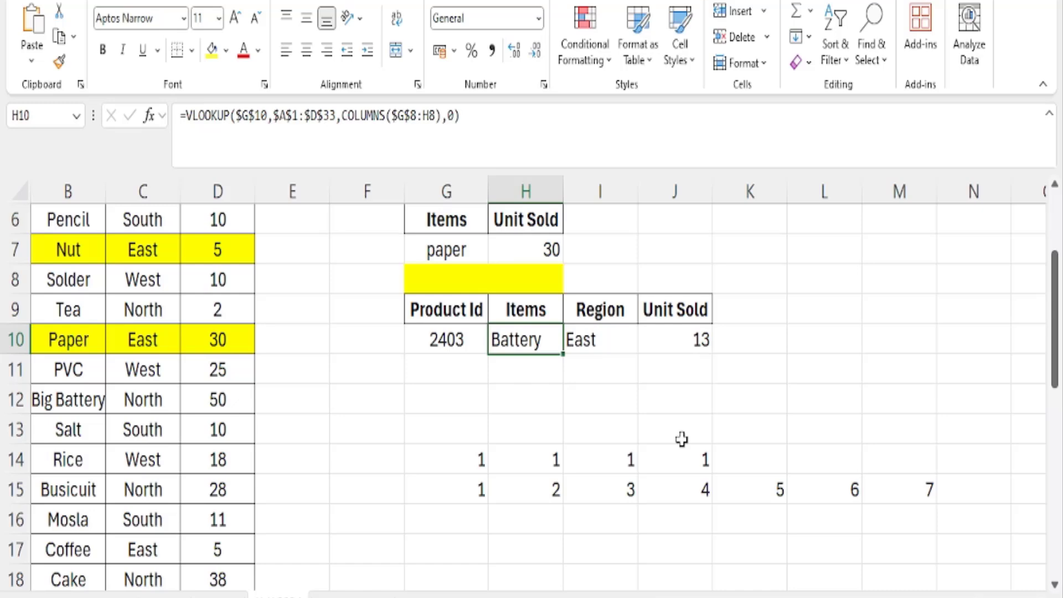
key(F2)
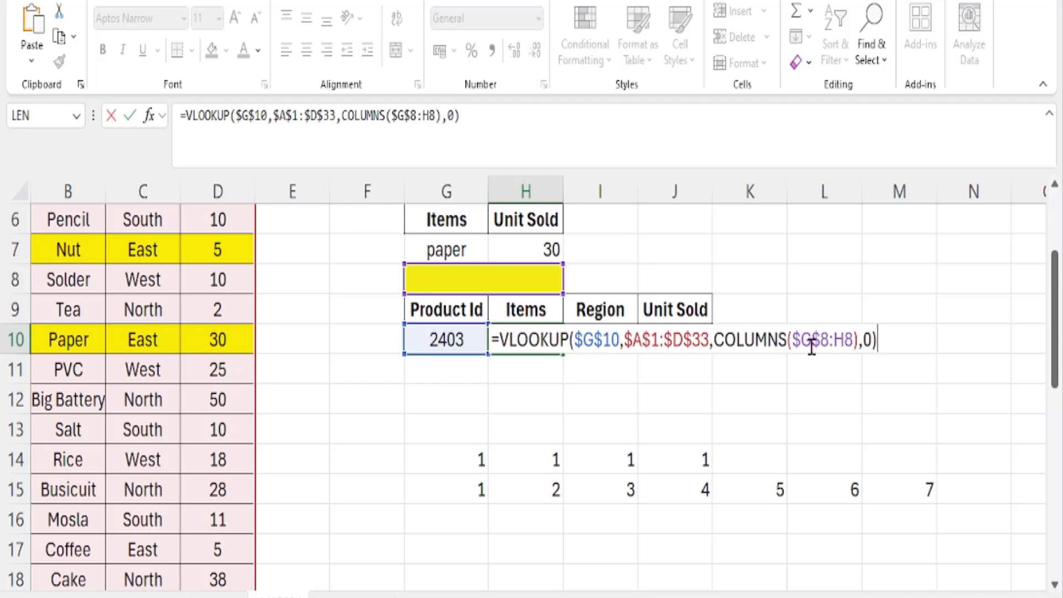
key(ctrl+Return)
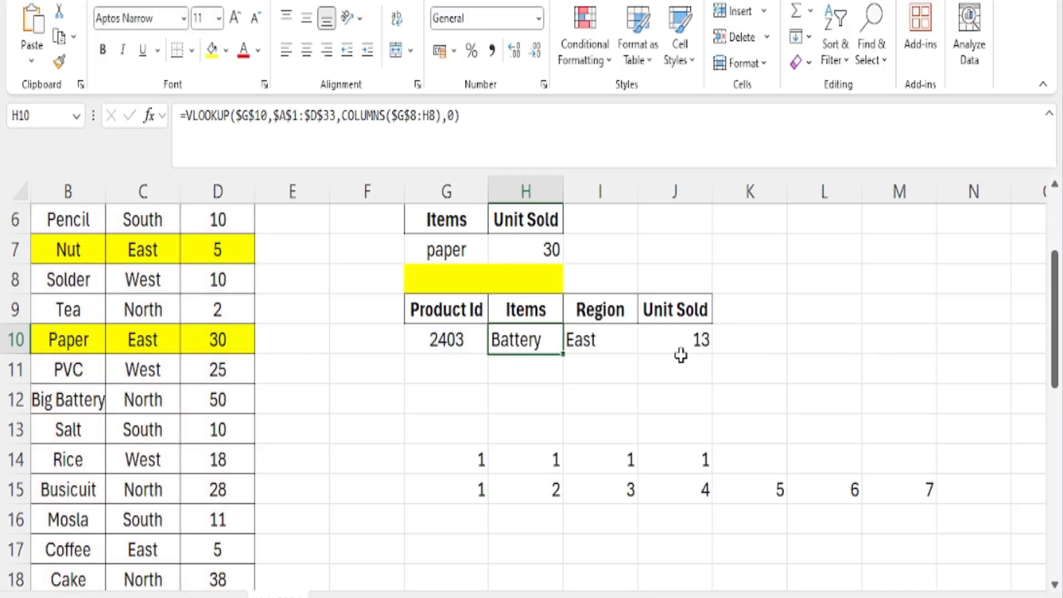
- Clear cells I10:J10 and fill H10's VLOOKUP formula across them
drag(593, 334, 699, 336)
key(Delete)
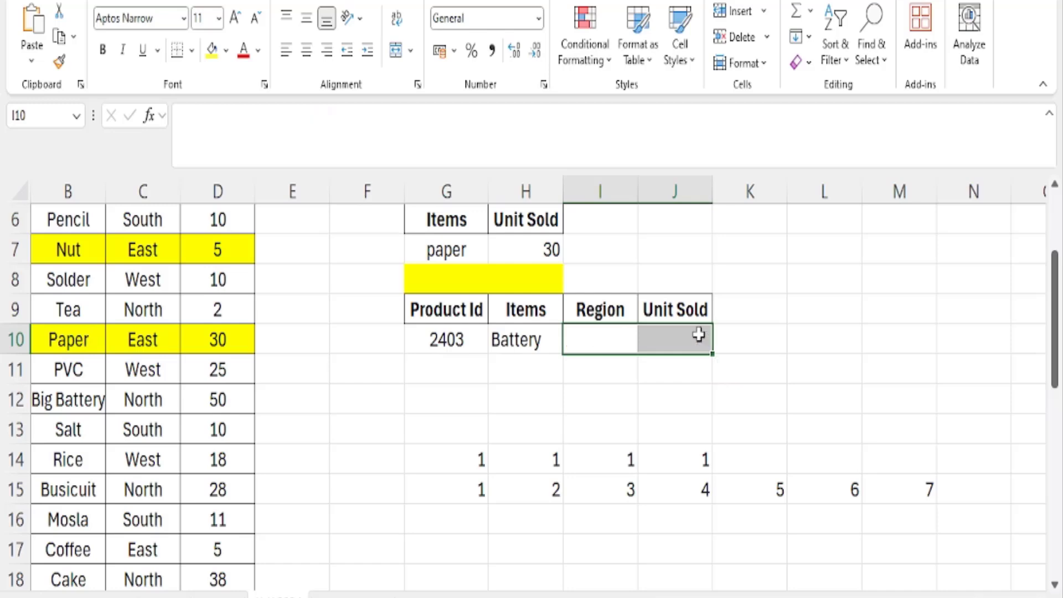
click(516, 401)
click(531, 339)
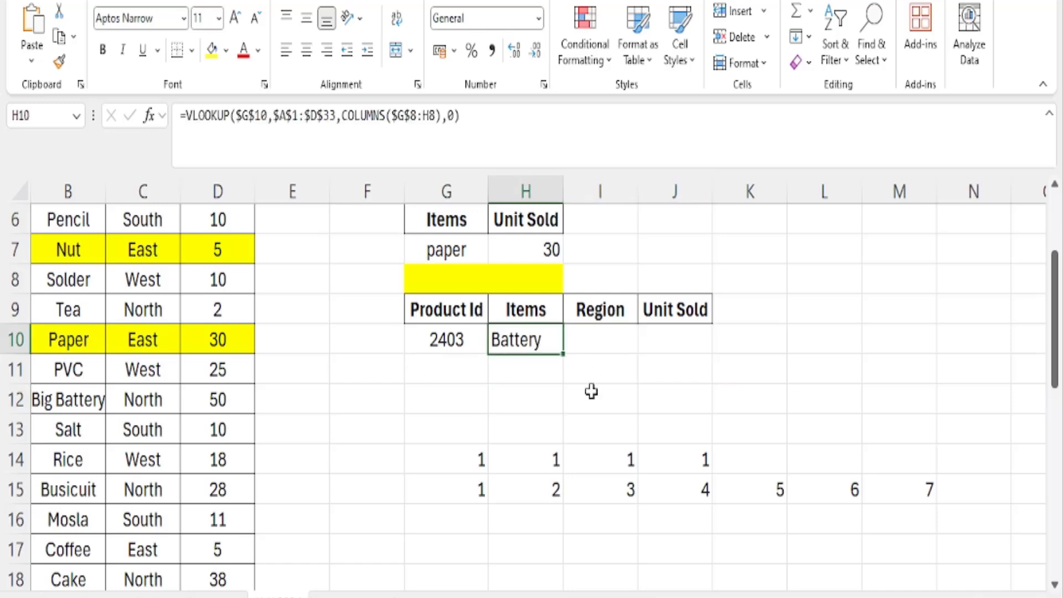
drag(567, 353, 713, 349)
click(858, 338)
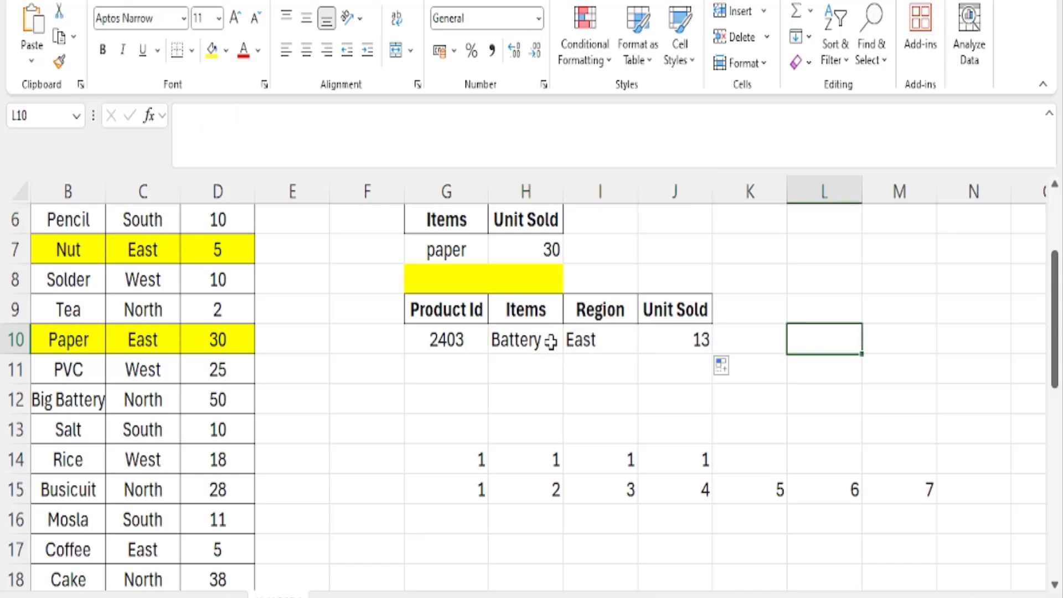
- Inspect the VLOOKUP formulas in H10, I10 and J10, comparing the range that COLUMNS references in each
click(533, 346)
key(F2)
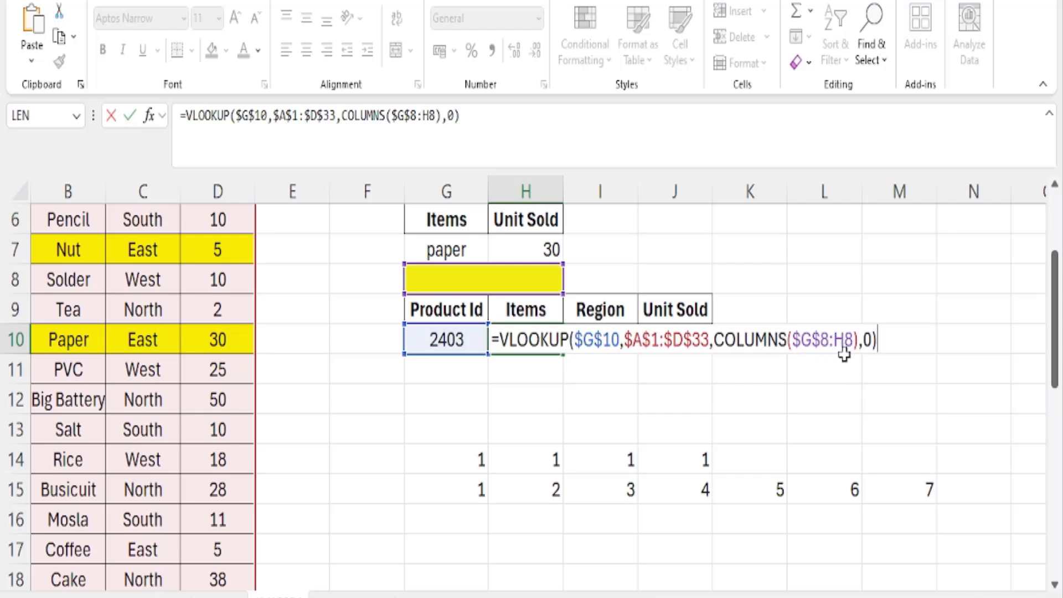
key(Escape)
click(593, 339)
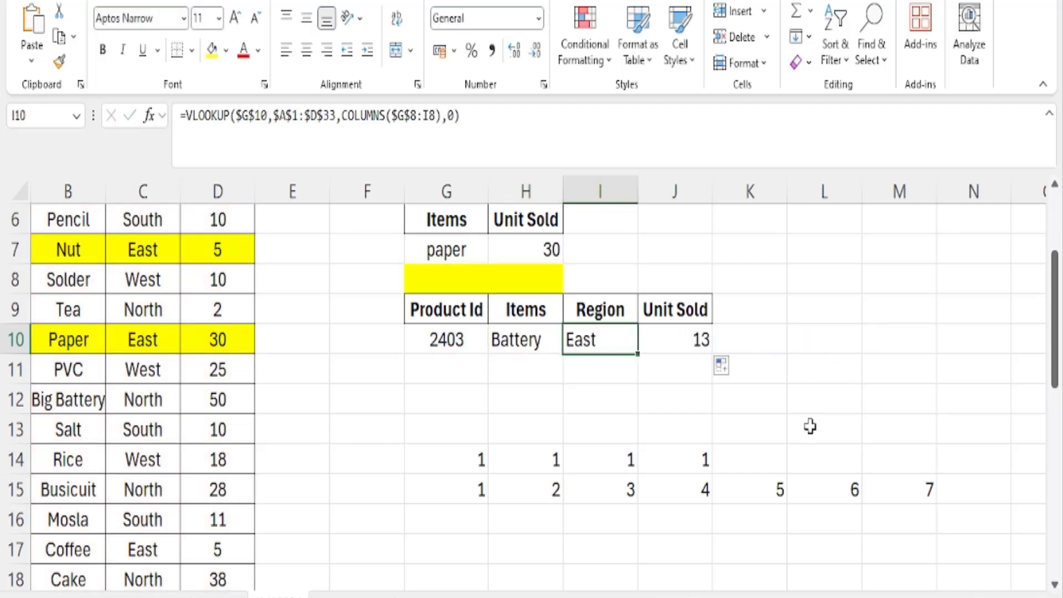
key(F2)
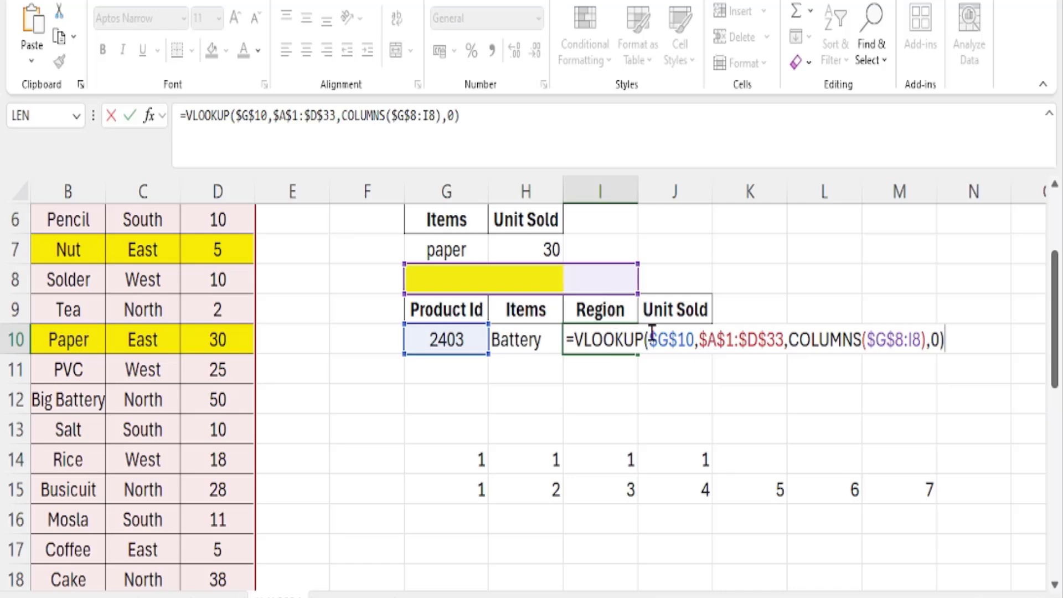
key(Escape)
key(ctrl+Return)
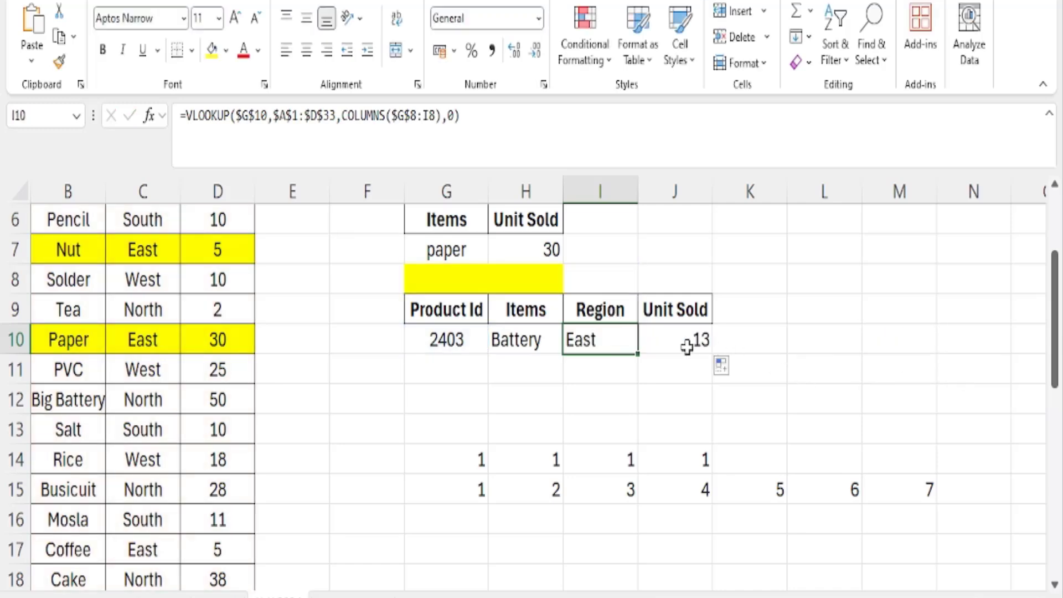
click(686, 344)
double_click(685, 343)
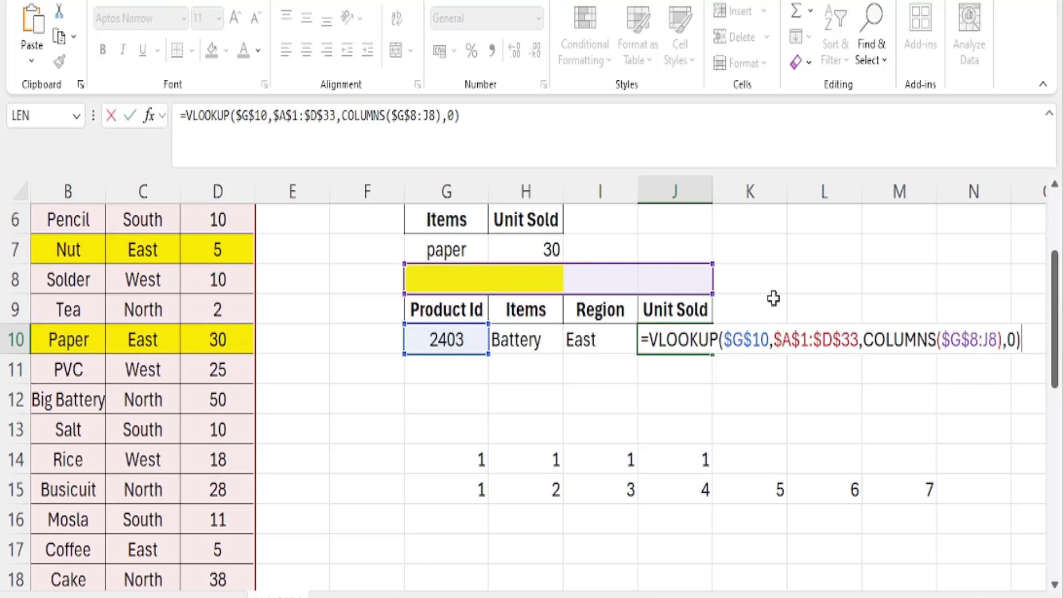
key(ctrl+Return)
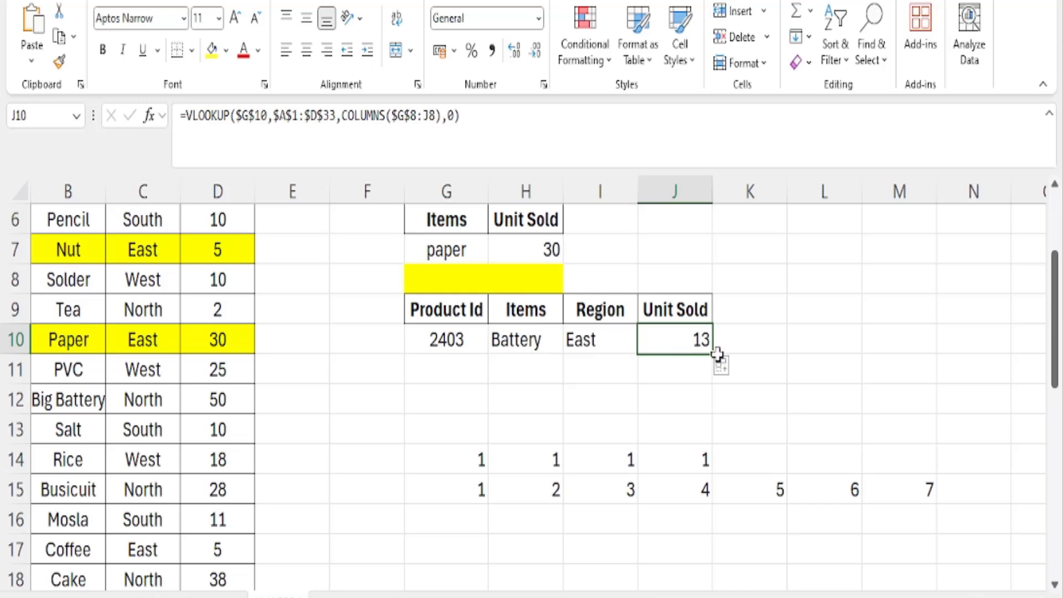
click(535, 340)
double_click(535, 340)
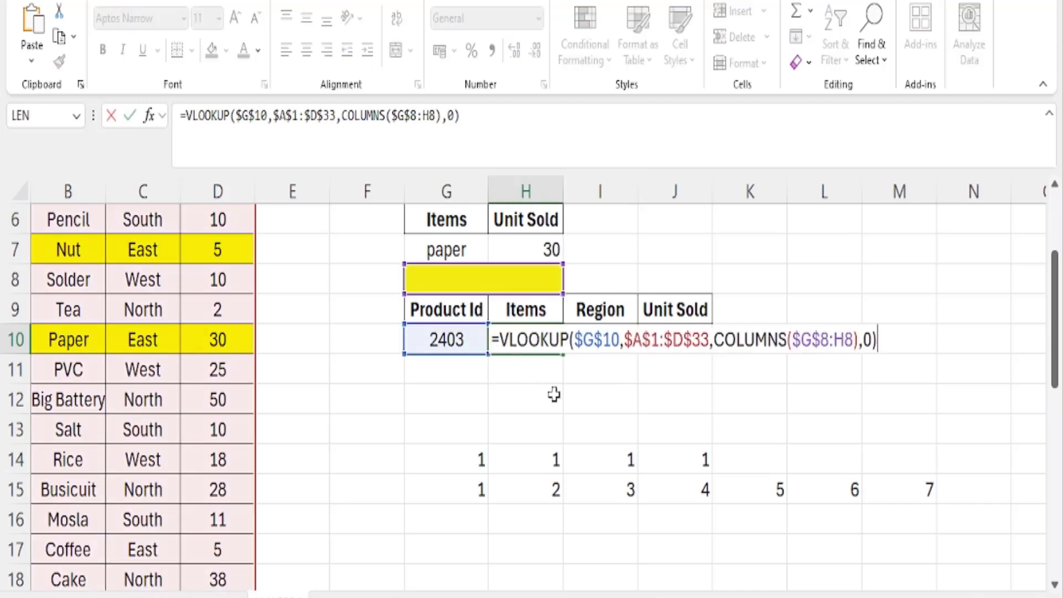
key(Escape)
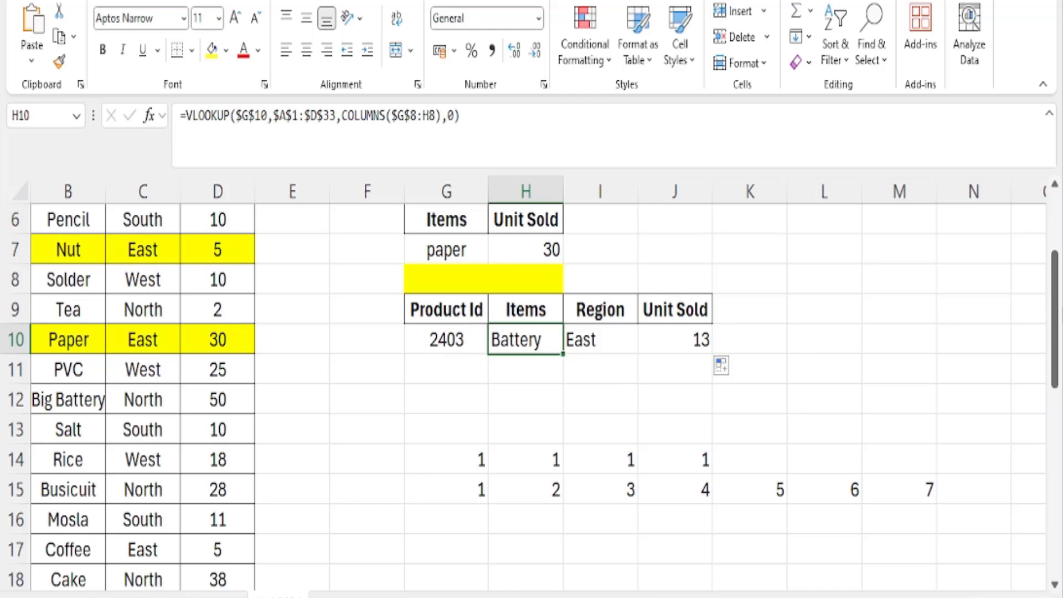
drag(500, 307, 1041, 308)
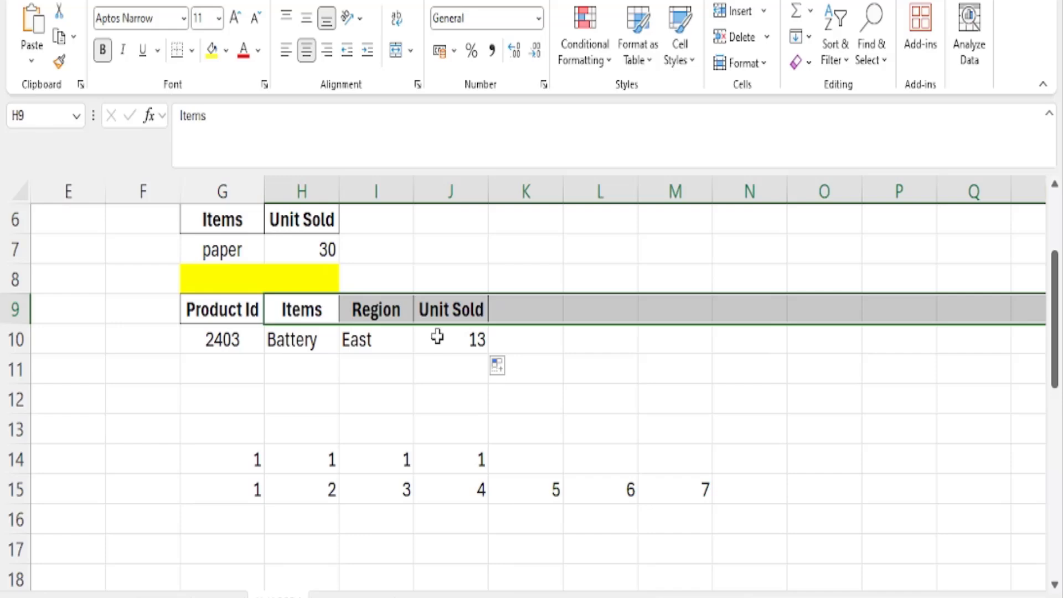
click(275, 341)
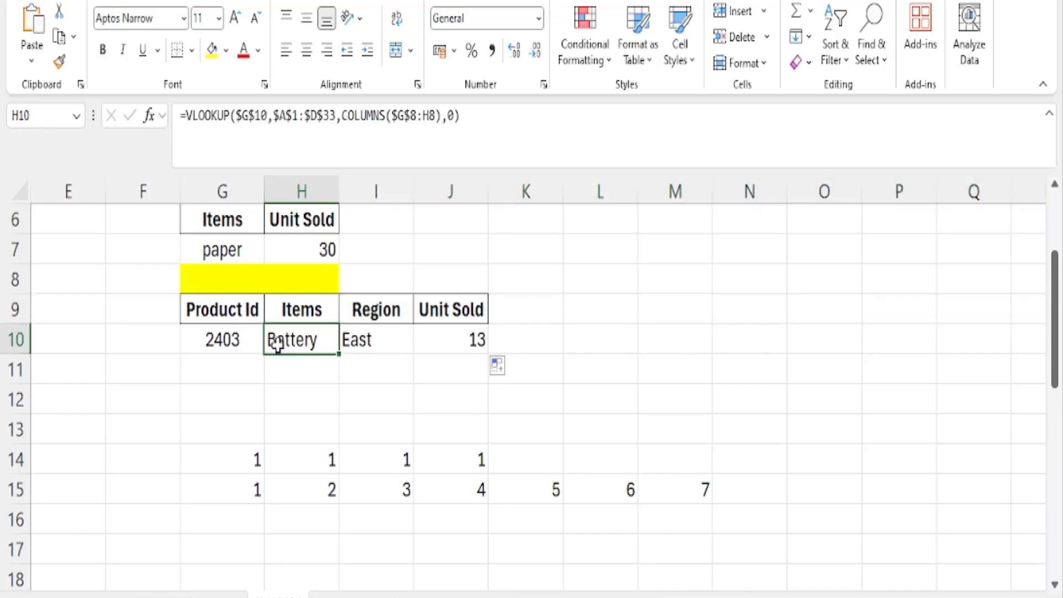
- Center the contents of cells J10 and I10 horizontally
click(423, 328)
click(306, 50)
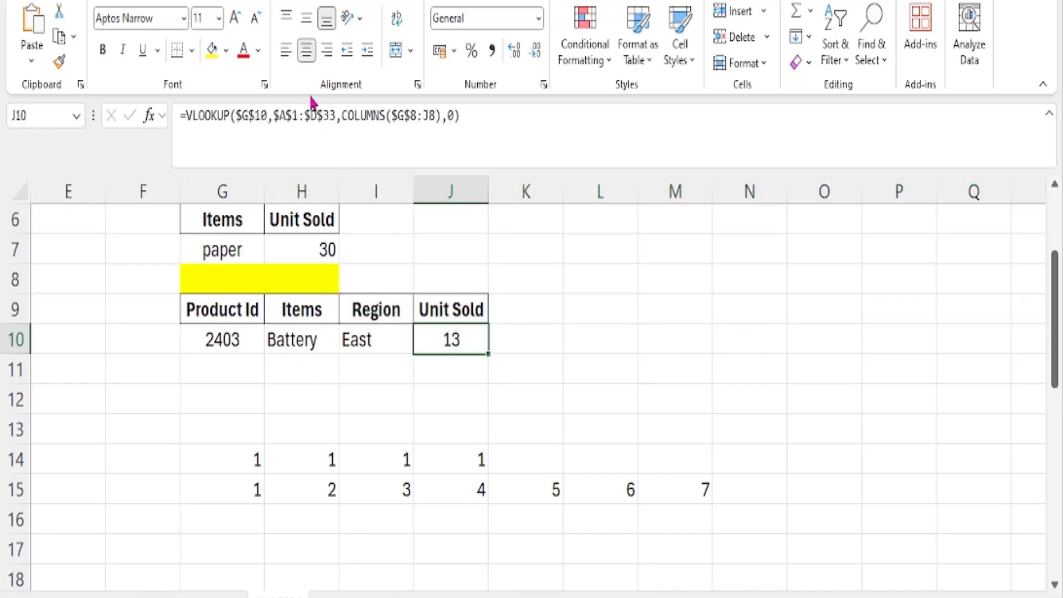
click(368, 347)
click(307, 50)
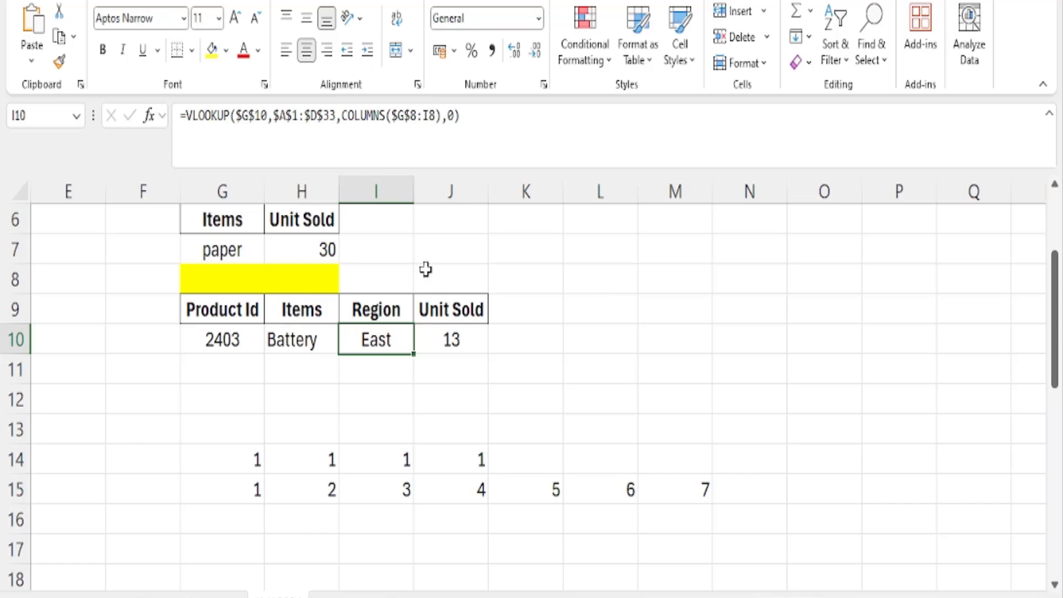
- Look over the product table in columns A to D and the lookup tables beside it
scroll(519, 427, up, 2)
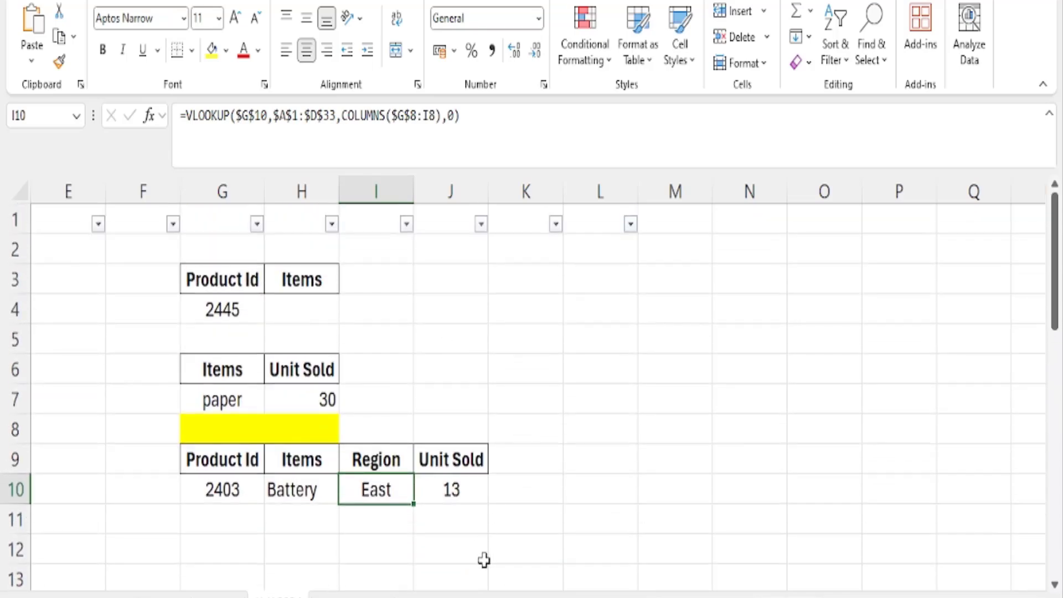
scroll(630, 595, left, 1)
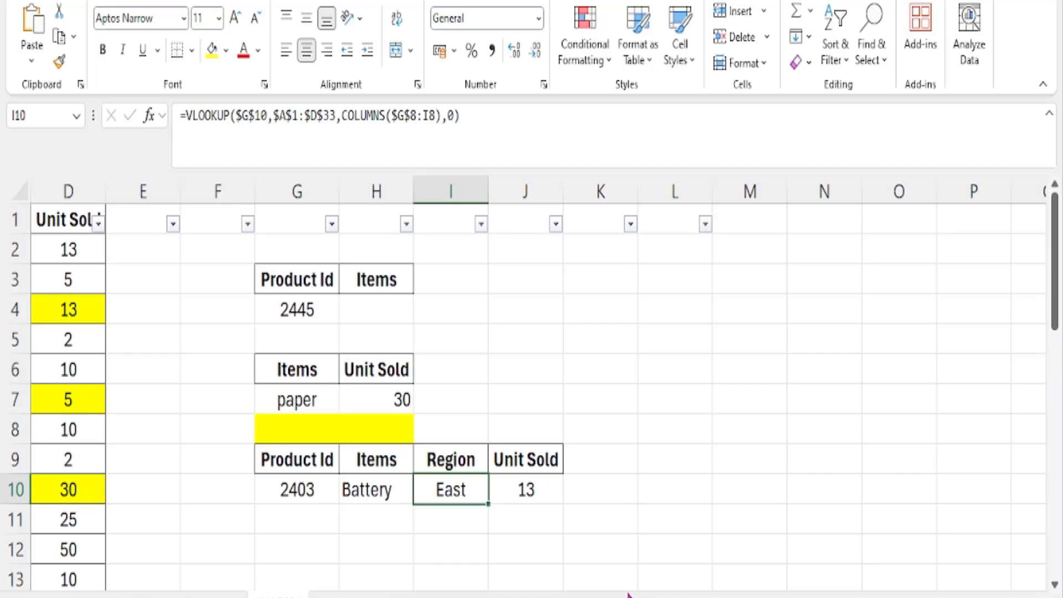
key(Left)
key(Left)
key(Left)
key(Left)
key(Left)
key(Left)
key(Left)
key(Left)
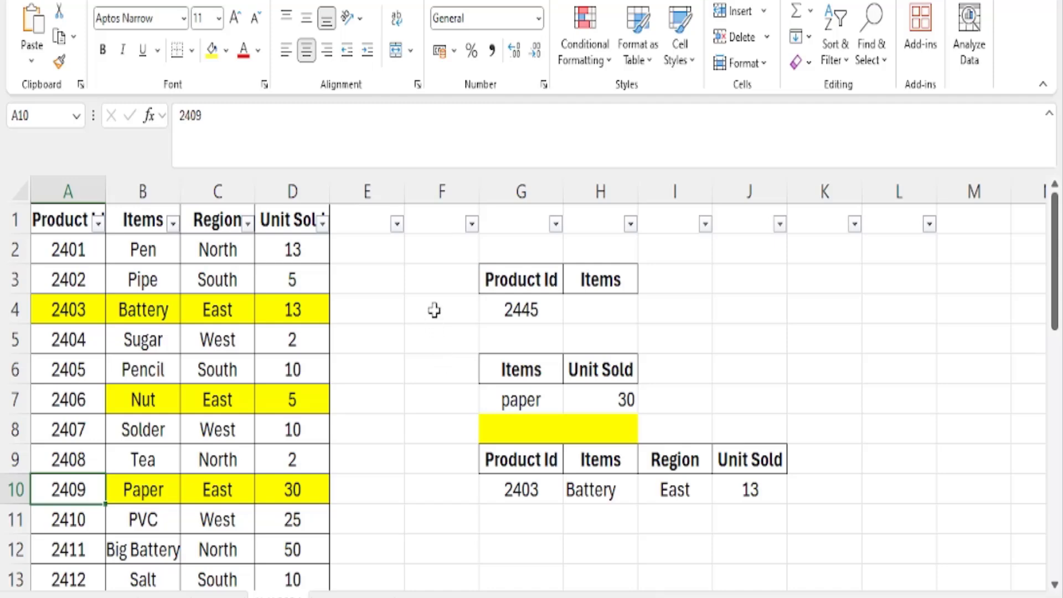
click(435, 286)
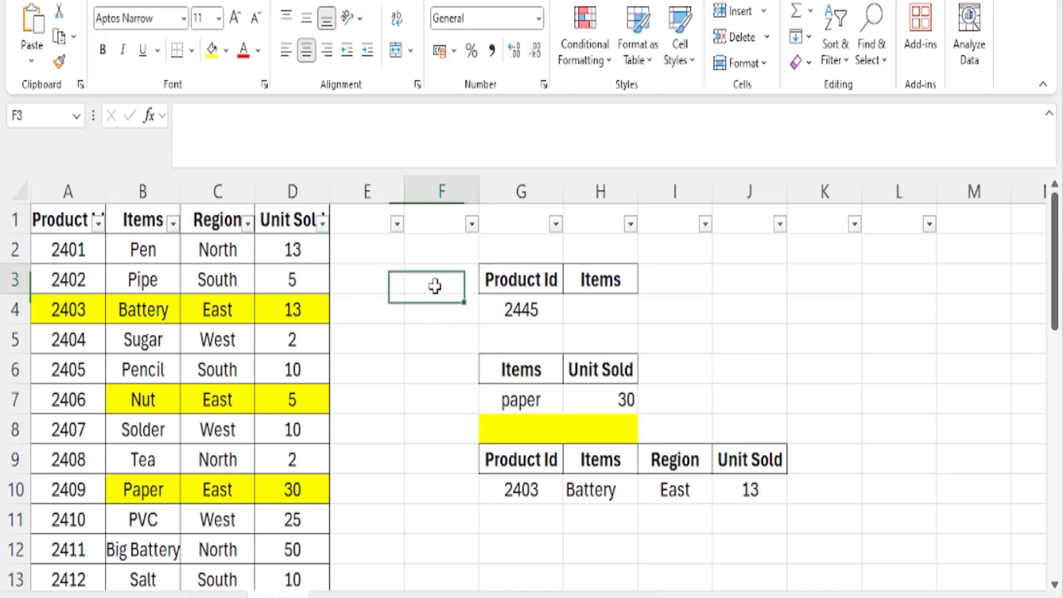
click(437, 381)
click(440, 448)
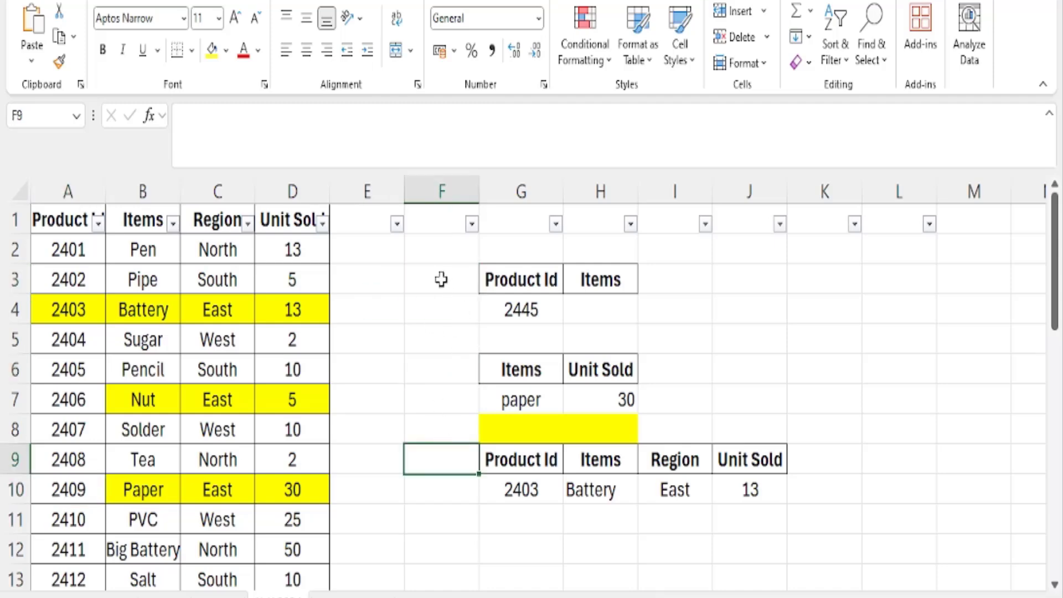
drag(443, 280, 646, 310)
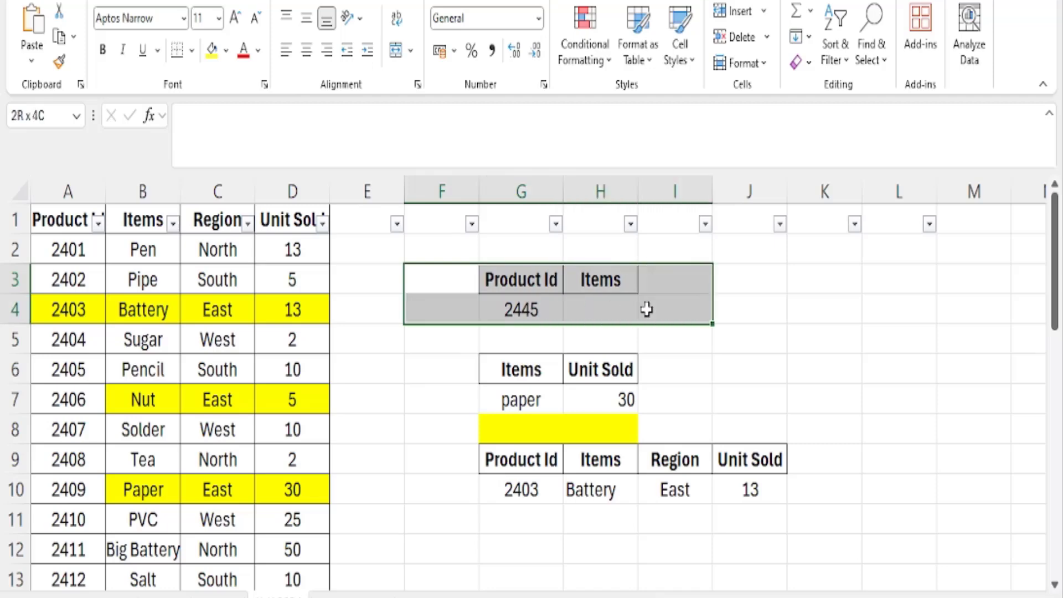
- Set the Product Id in G4 to 2406 and select the lookup row G10:J10
click(607, 314)
click(532, 314)
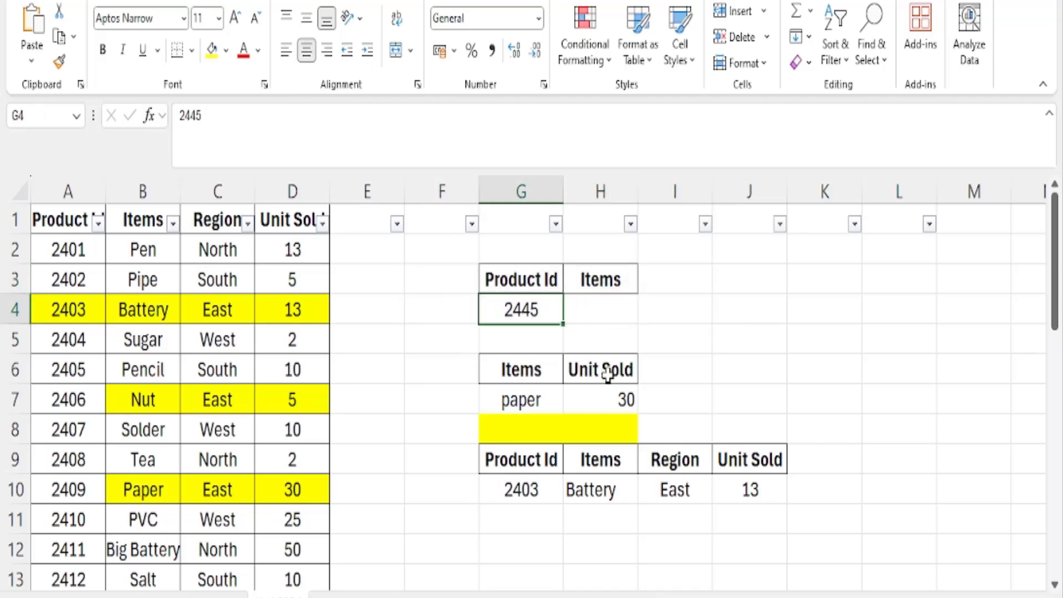
text(2406)
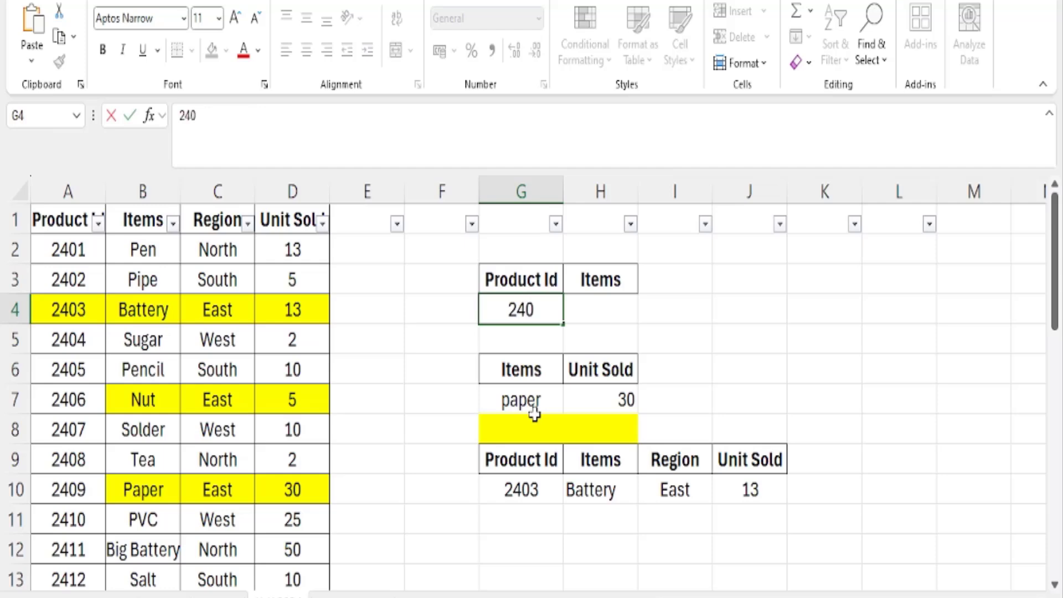
key(Return)
key(Up)
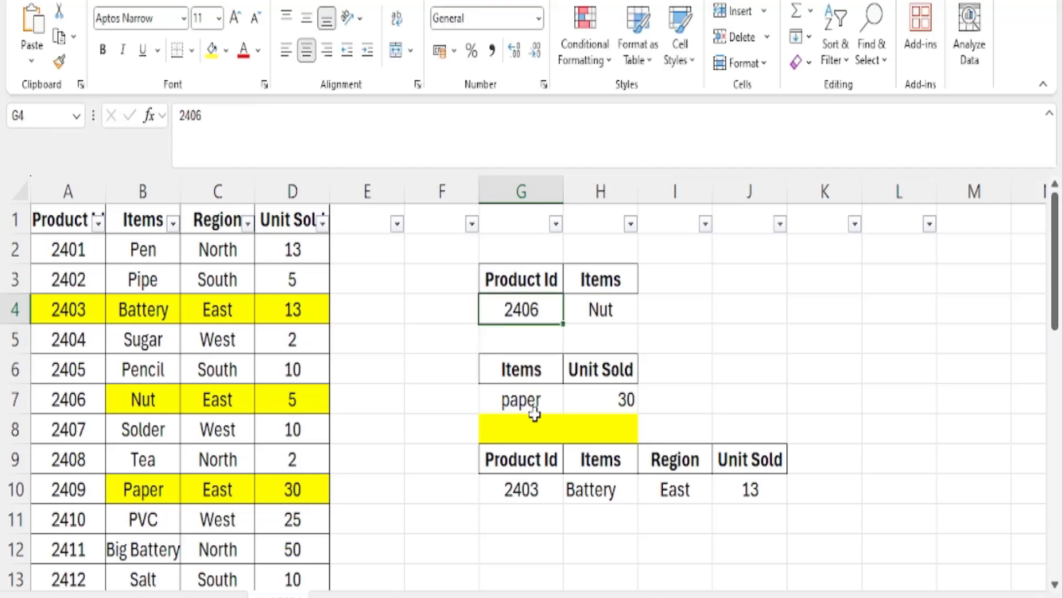
drag(510, 491, 754, 491)
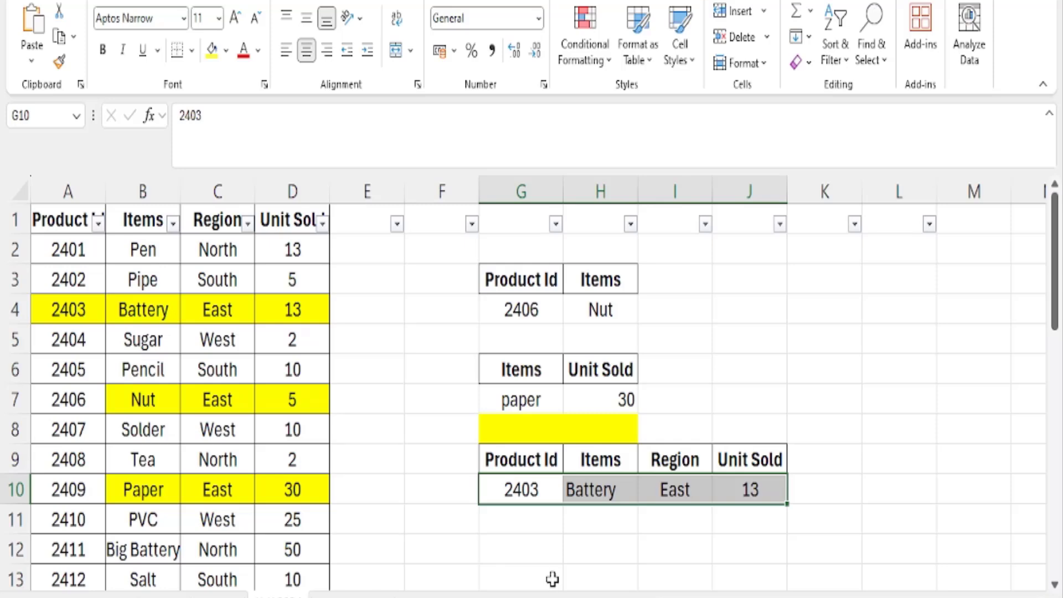